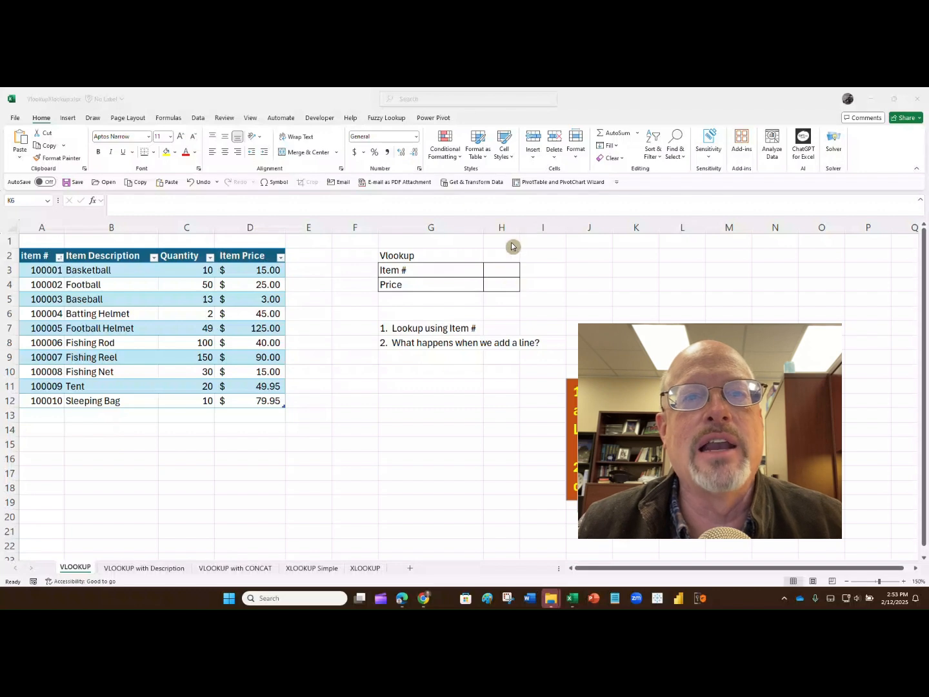
Widen column H slightly and paste the orange VLOOKUP rules text box, placing it below the notes around F10:I18.
left_click(508, 266)
left_click_drag(522, 228, 532, 227)
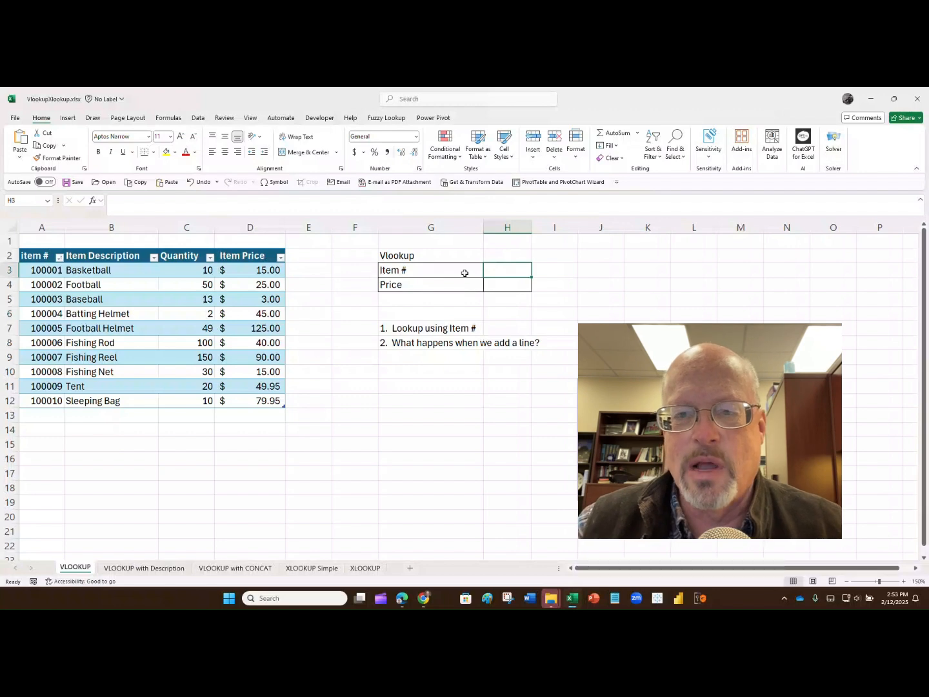
left_click(20, 140)
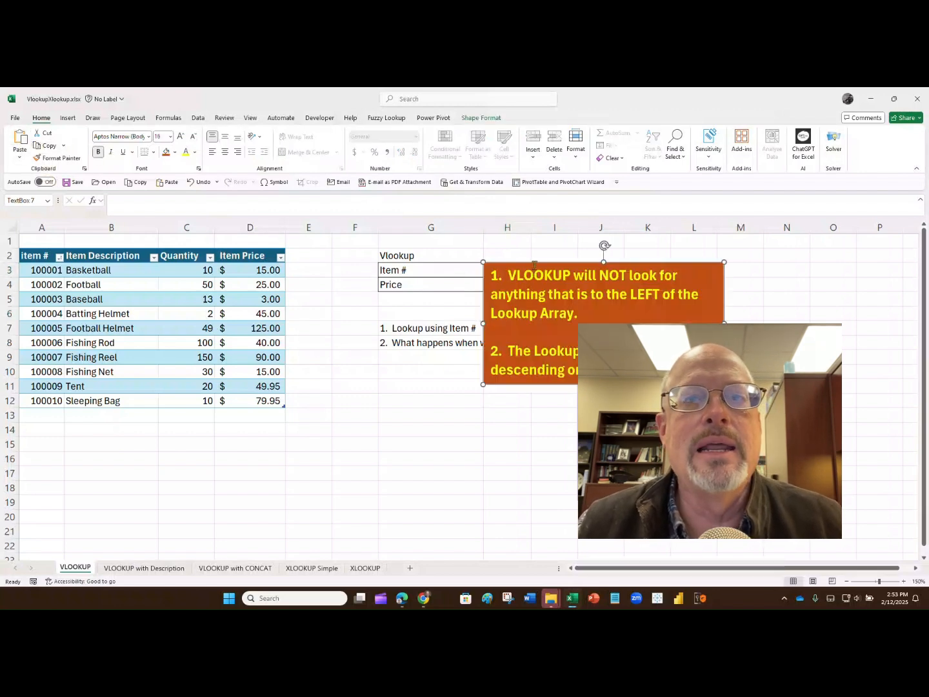
left_click_drag(533, 261, 382, 367)
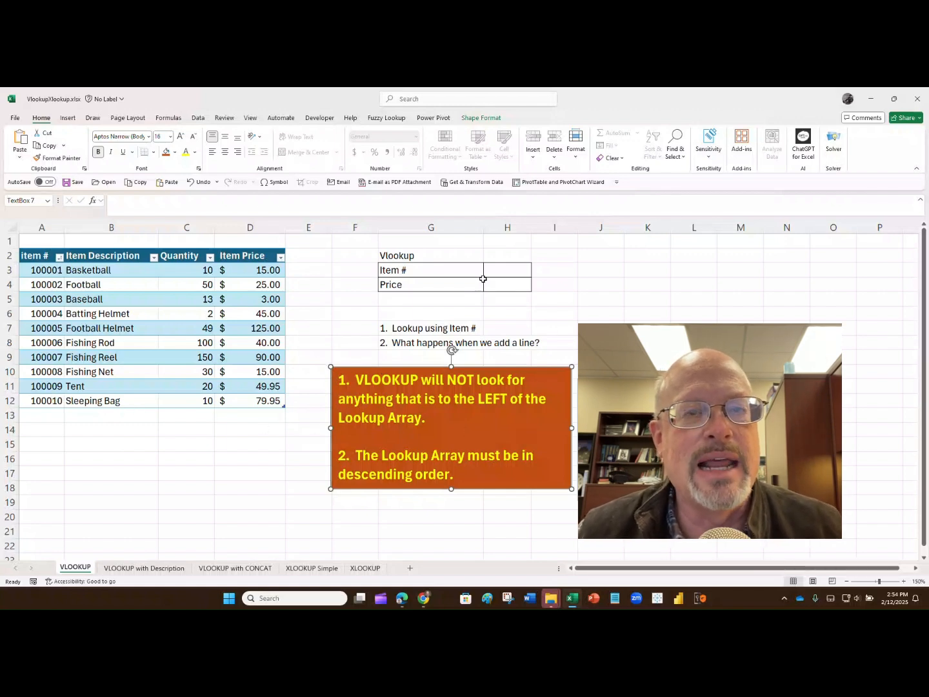
Fill the Item # row of the lookup box, cells G3:H3, with light green.
left_click_drag(471, 273, 493, 268)
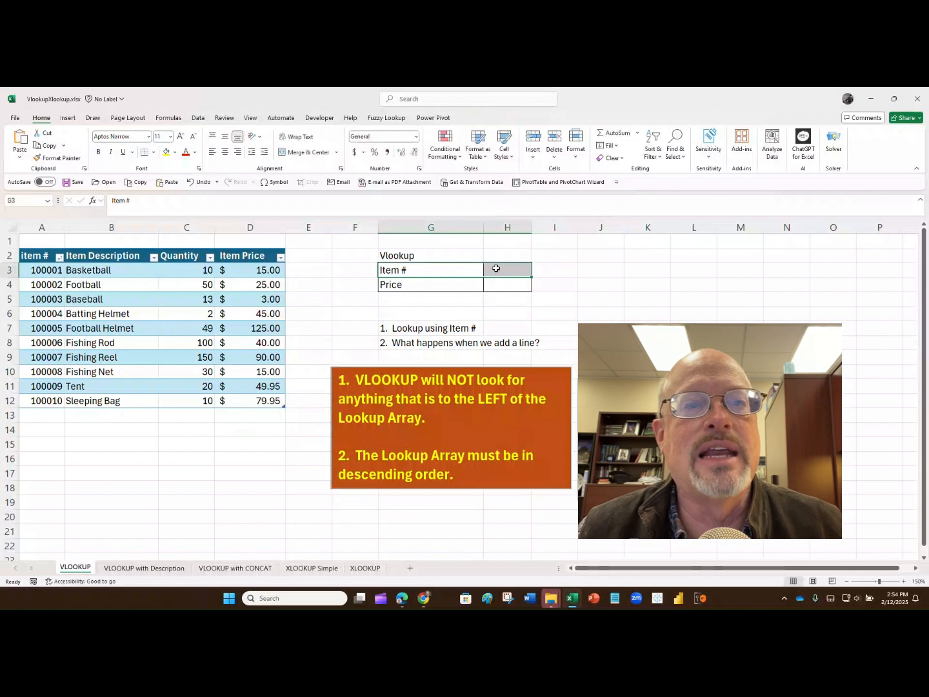
left_click(173, 152)
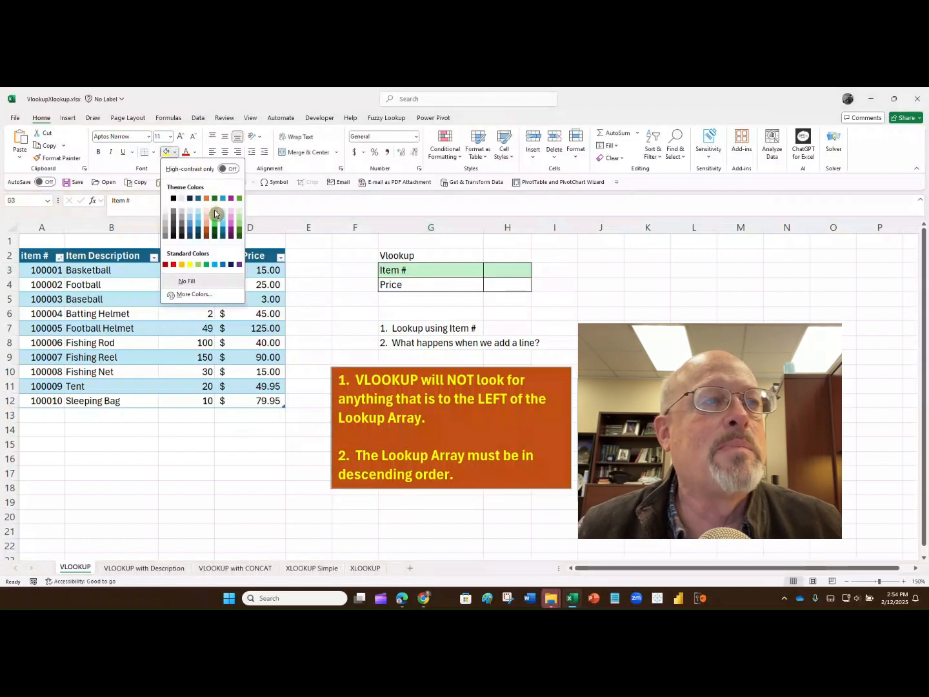
left_click(215, 210)
left_click(494, 271)
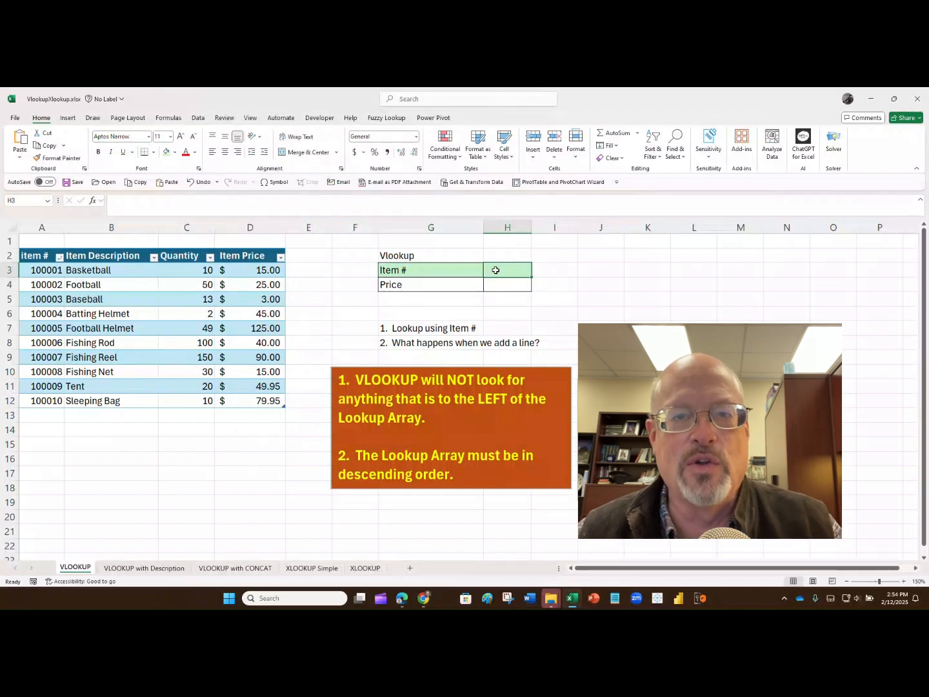
Label the Item # entry cell by entering LOOKUP VALUE in cell I3.
left_click(549, 271)
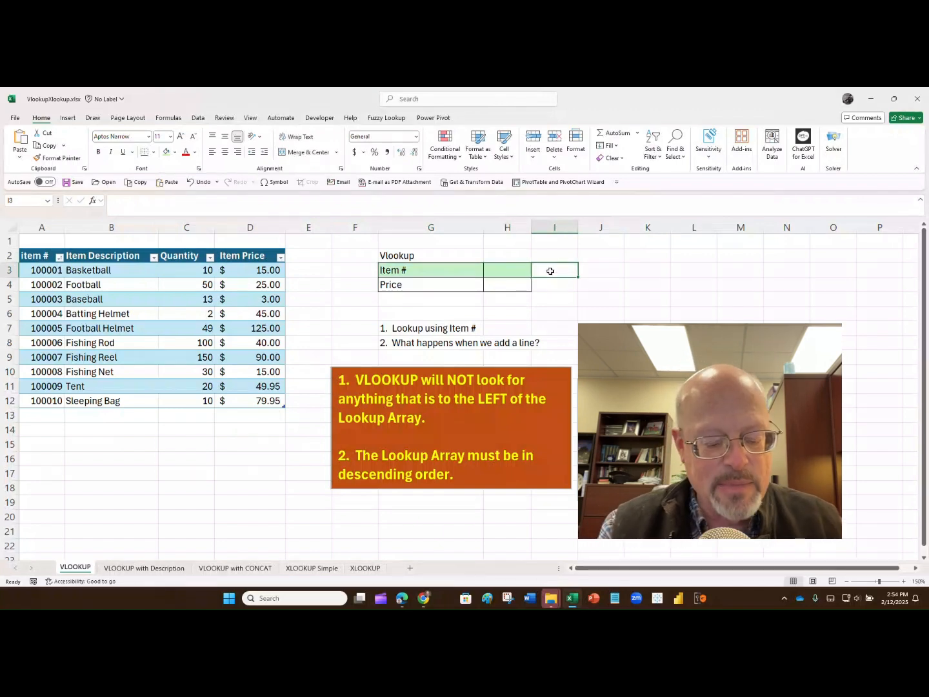
type("LOOKUP VALUE")
key("Return")
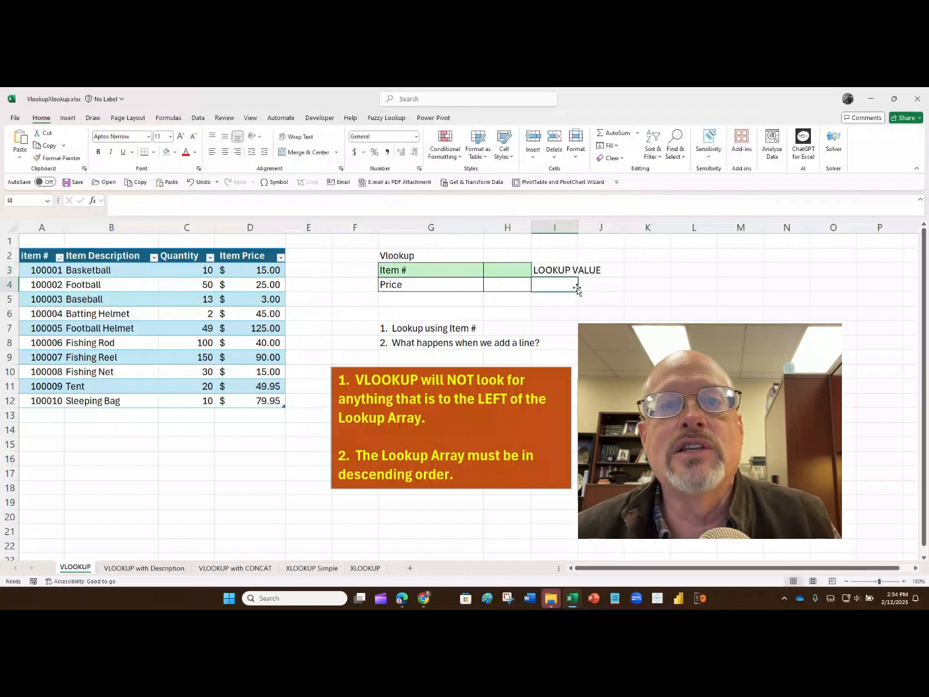
left_click(509, 269)
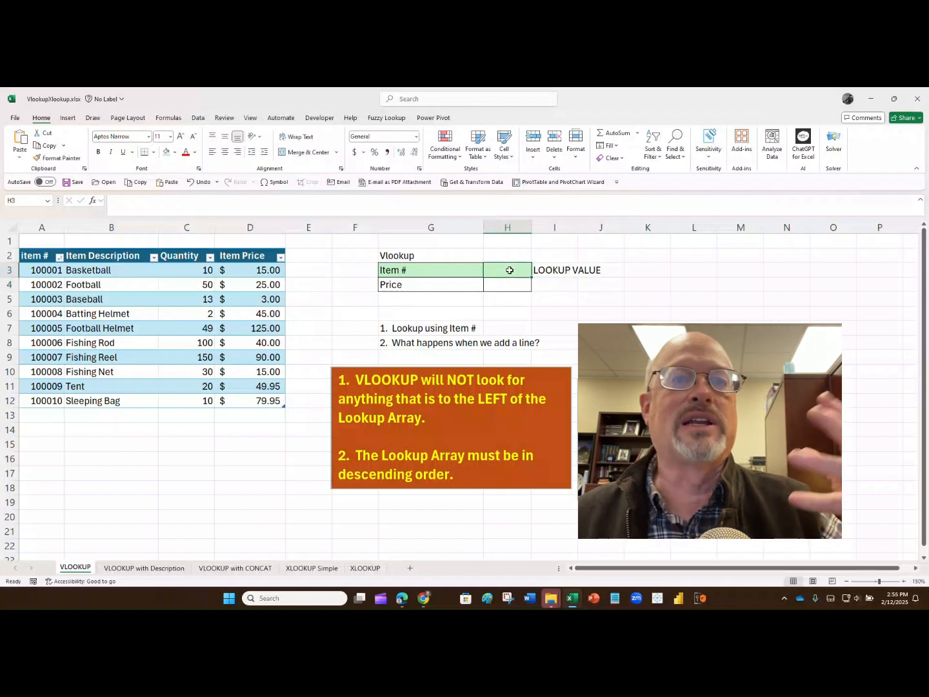
Label the Price cell by entering RETURN VALUE in cell I4, correcting any misspelling.
left_click(546, 284)
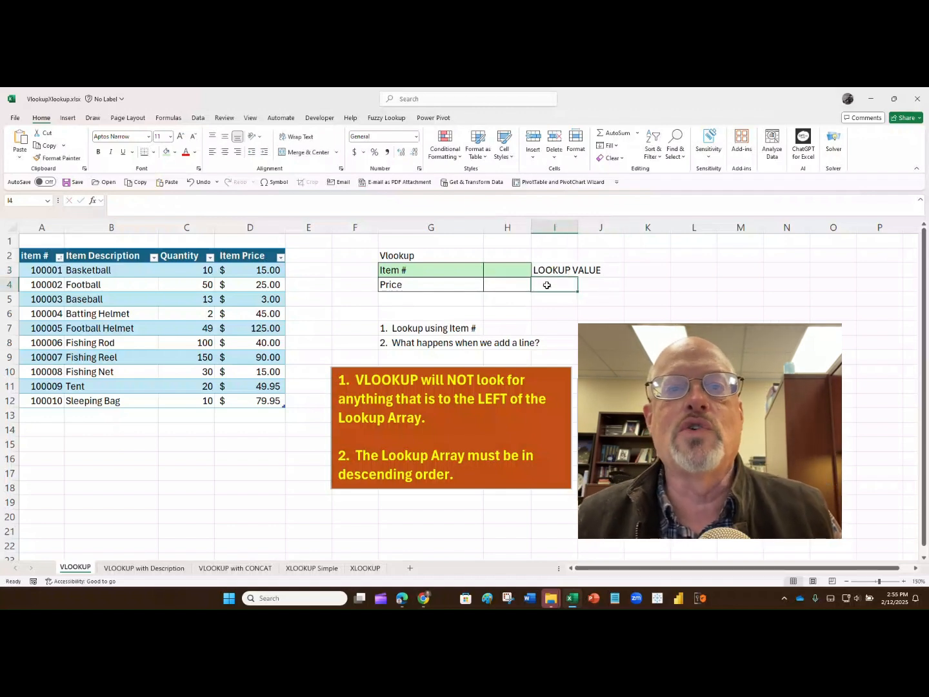
type("zRETURN ")
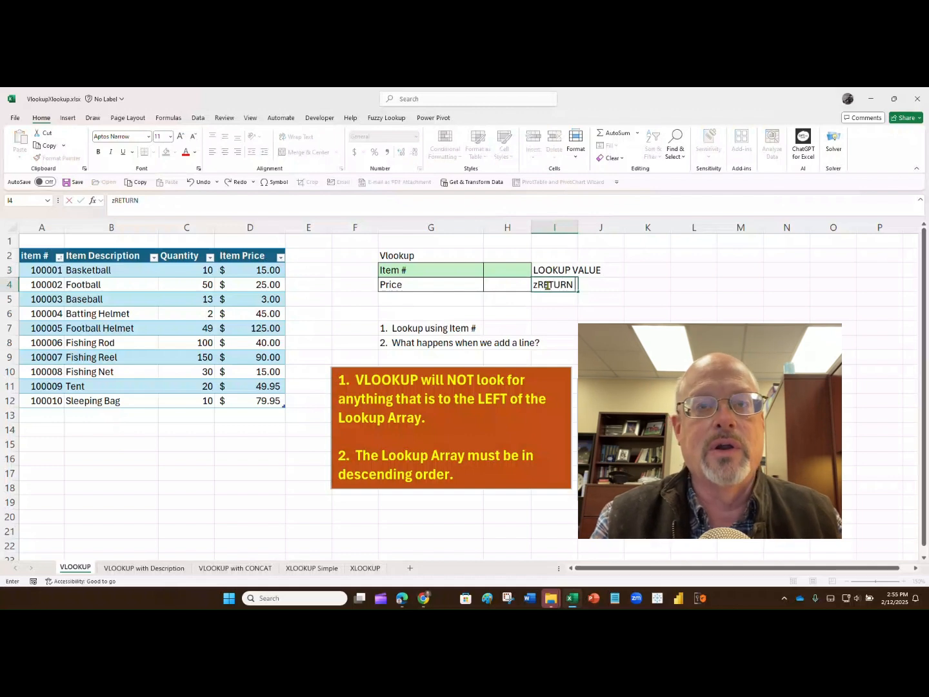
type("VLAUE")
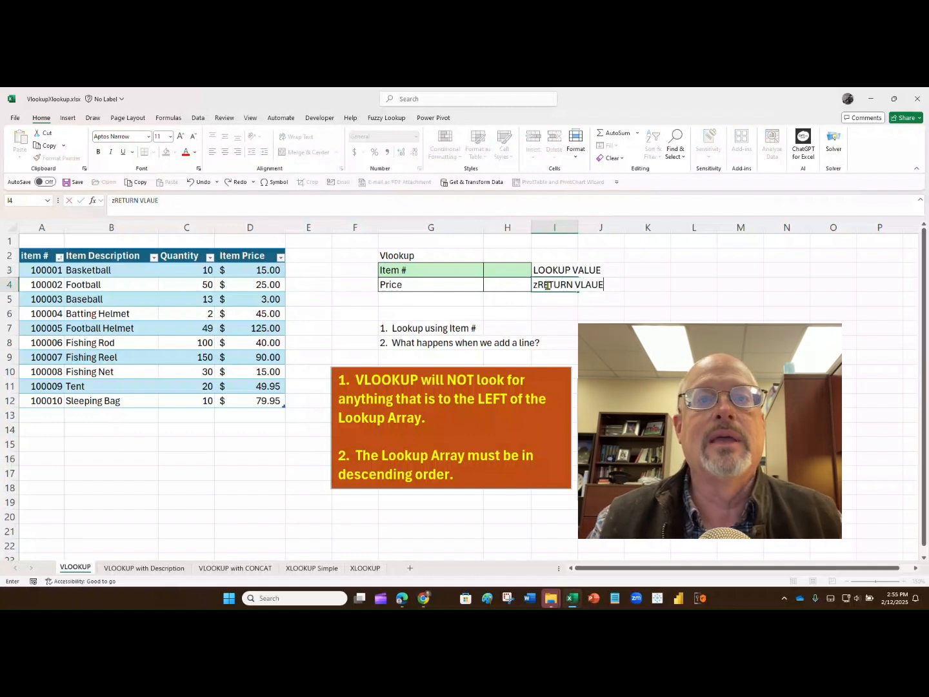
left_click(537, 284)
key("BackSpace")
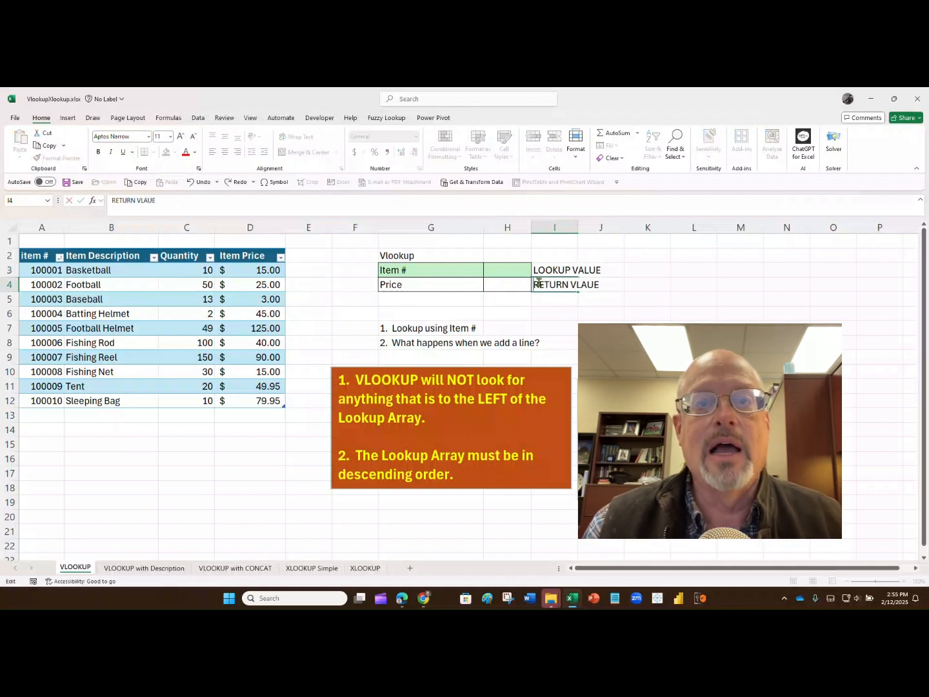
left_click(574, 283)
type("A")
left_click(588, 284)
key("BackSpace")
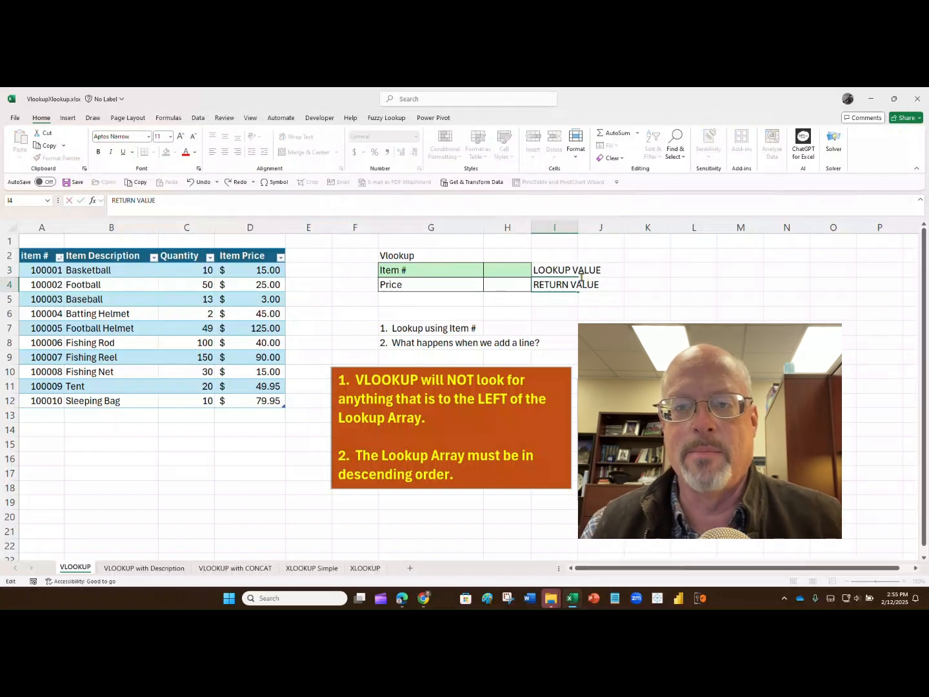
Add list data validation to cell H3, using the item numbers in =$A$3:$A$12 as its source.
left_click(504, 267)
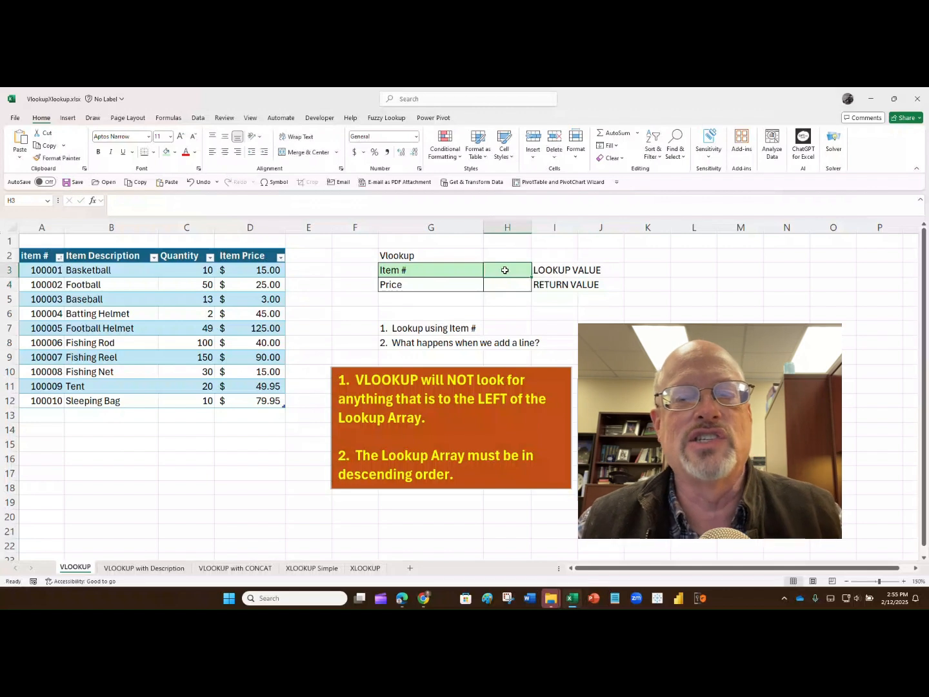
left_click(197, 118)
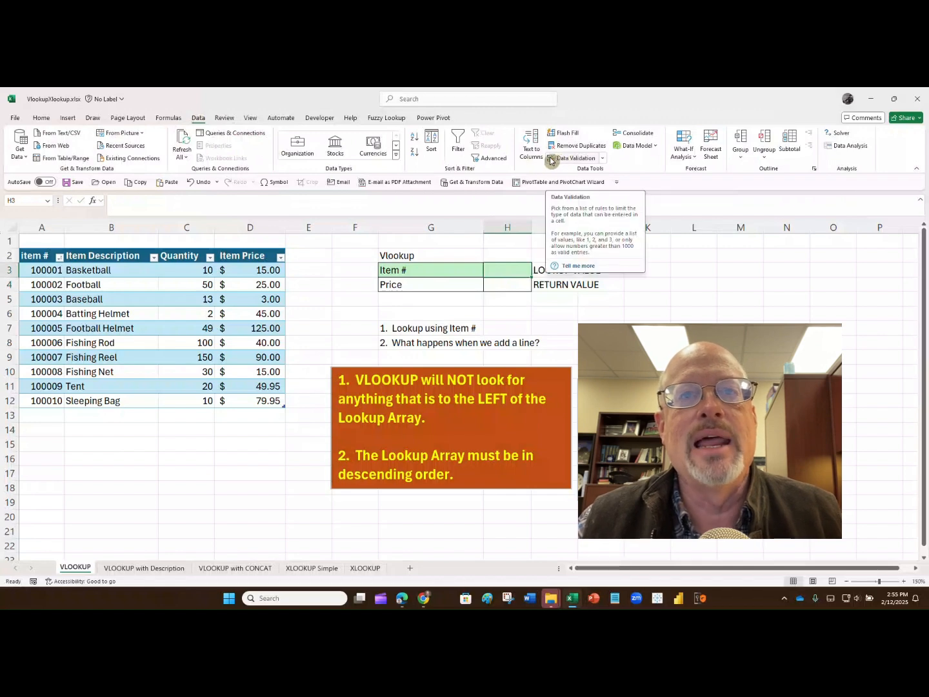
left_click(549, 160)
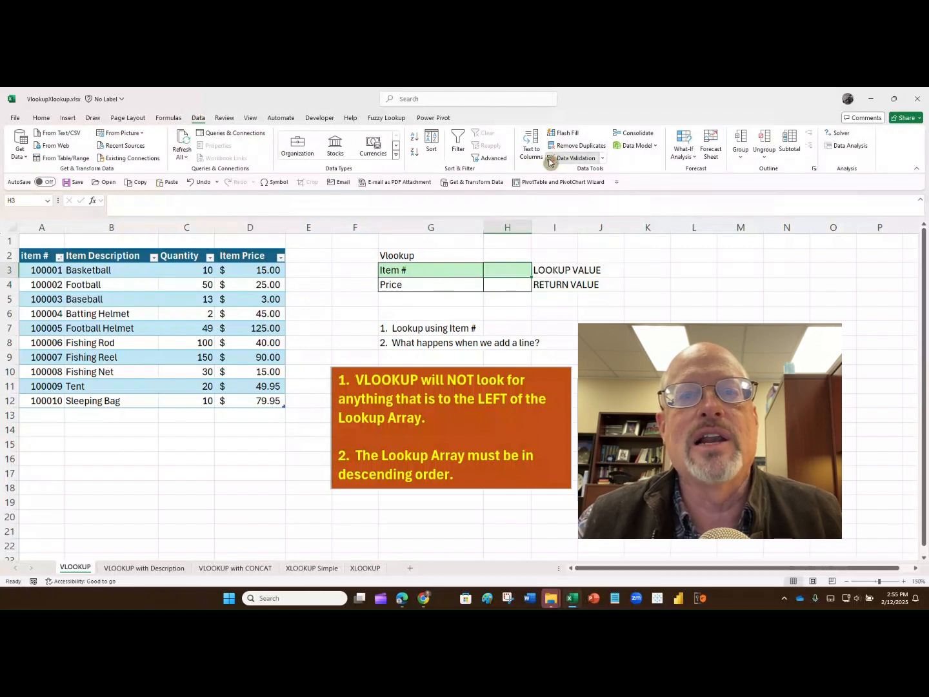
left_click_drag(441, 432, 421, 240)
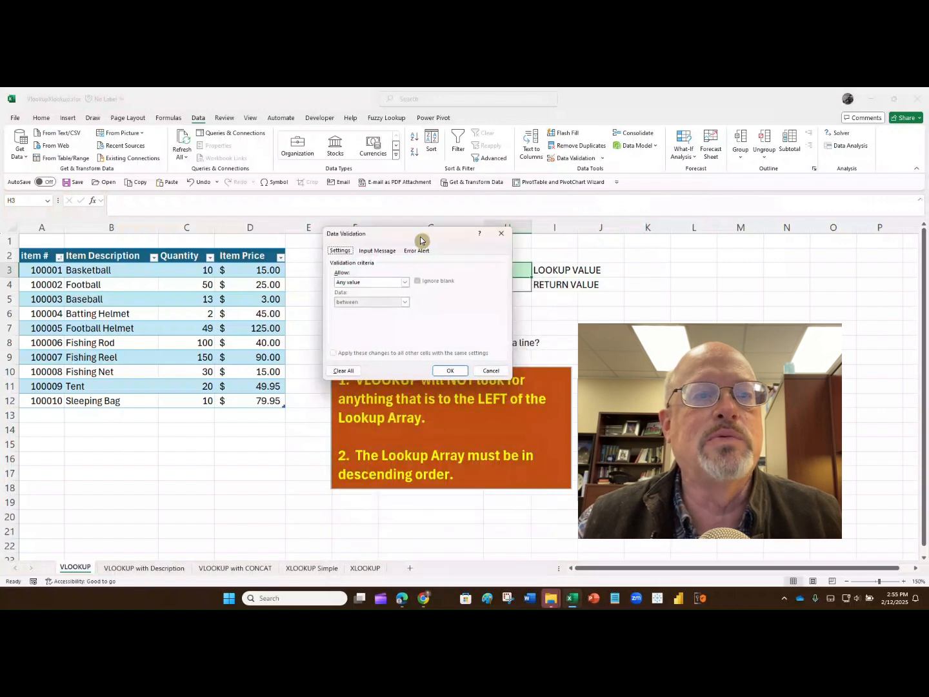
left_click(405, 281)
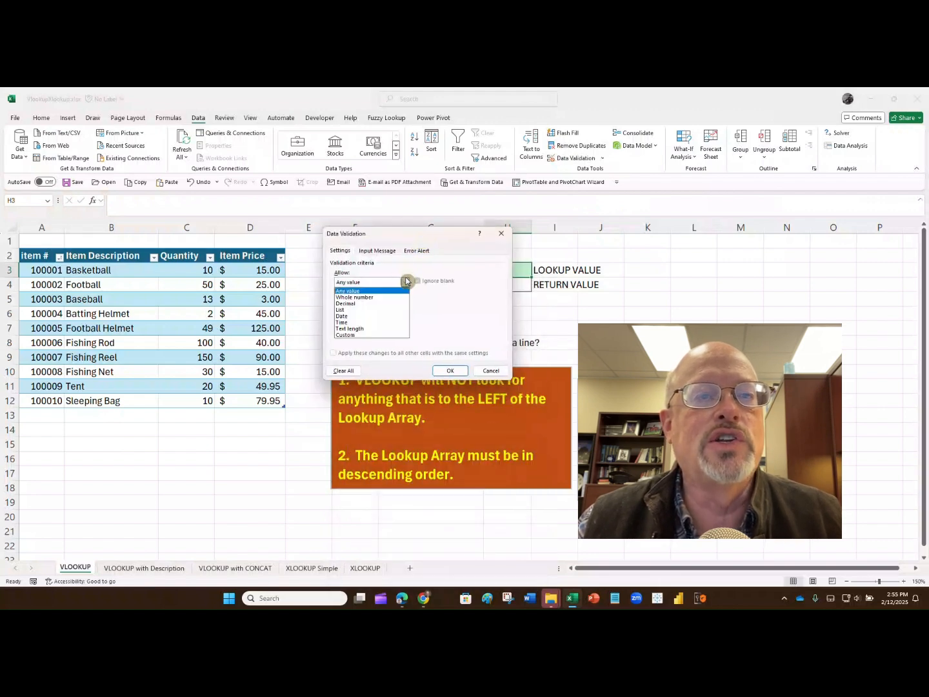
left_click(353, 310)
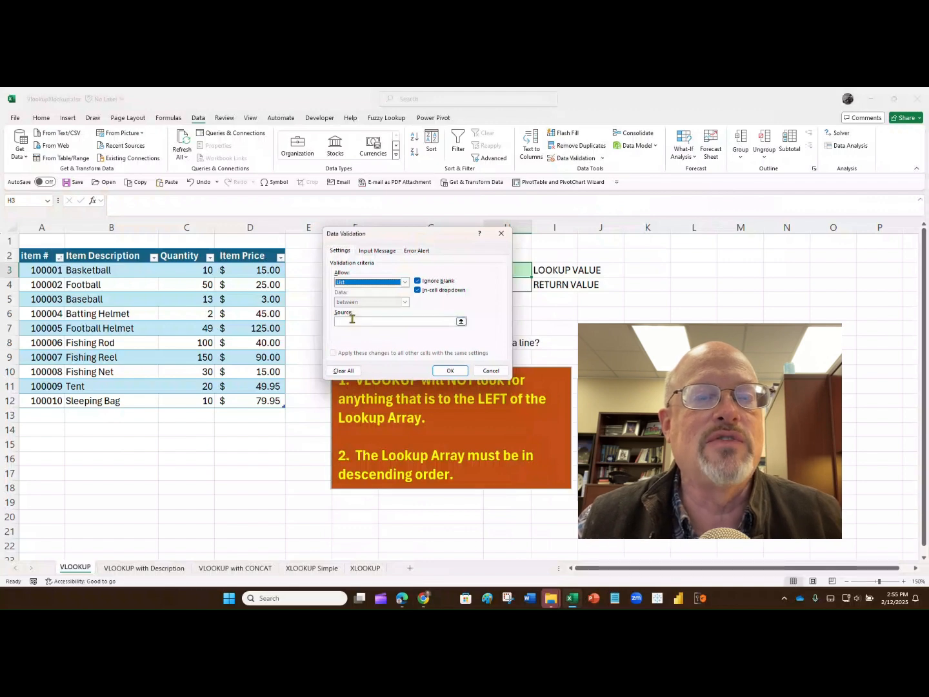
left_click(351, 321)
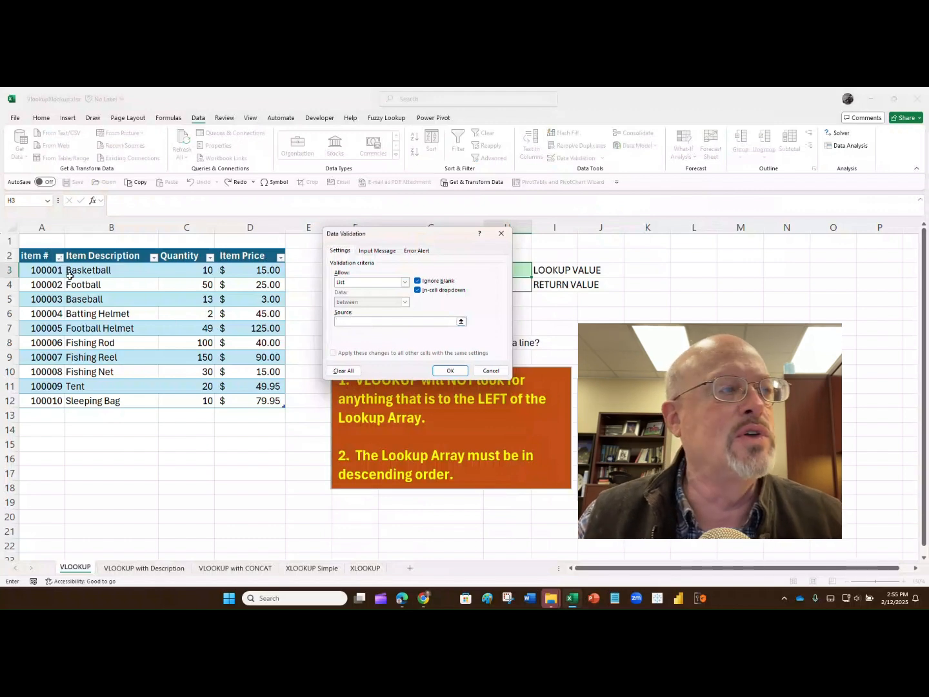
left_click_drag(60, 274, 44, 398)
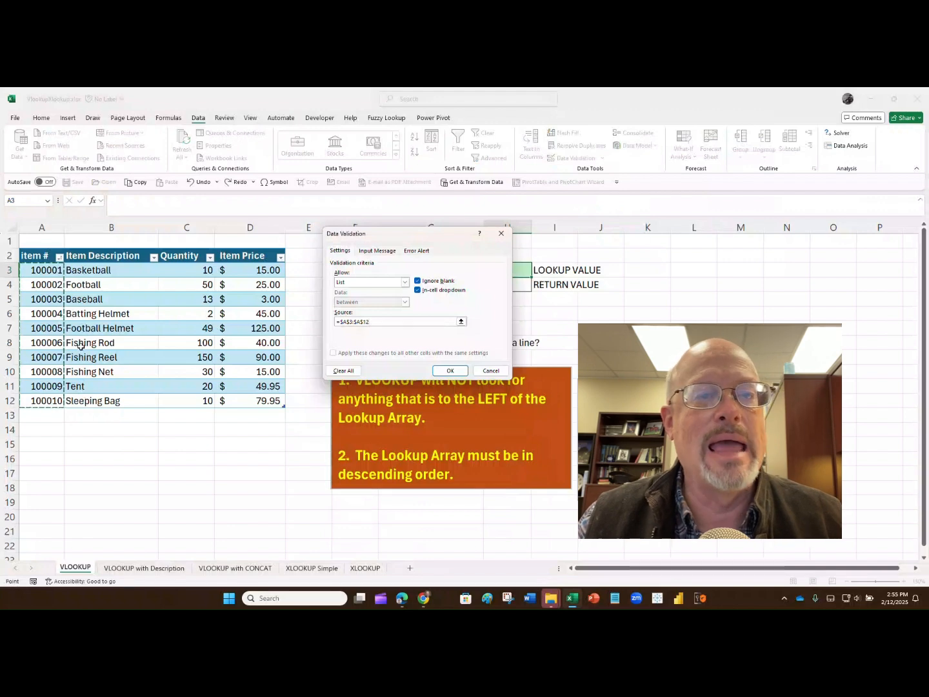
left_click(443, 372)
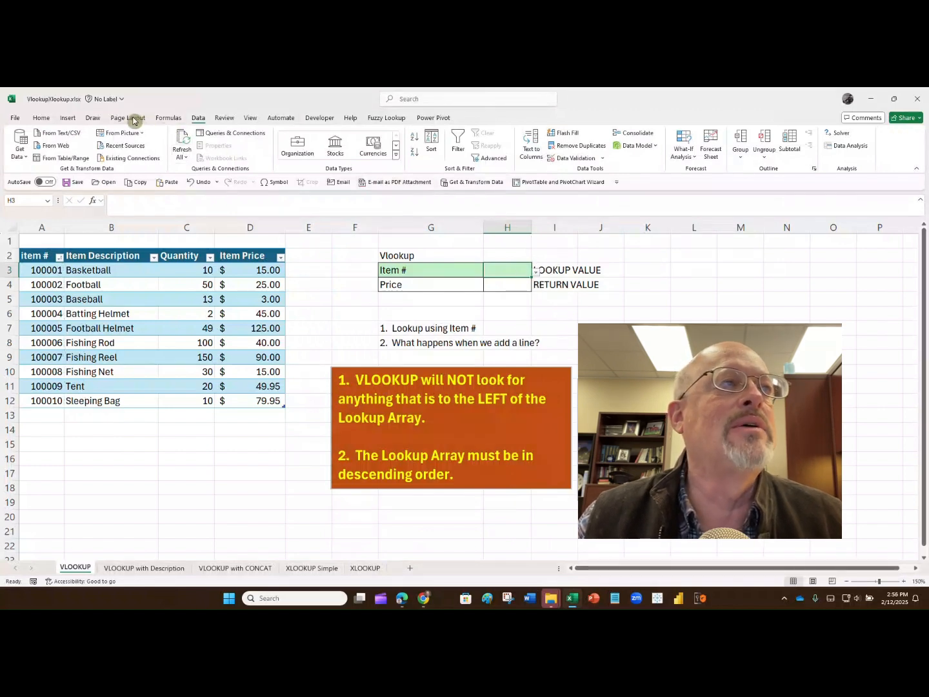
Circle the drop-down arrow beside cell H3 in red ink and erase the circle again.
left_click(67, 117)
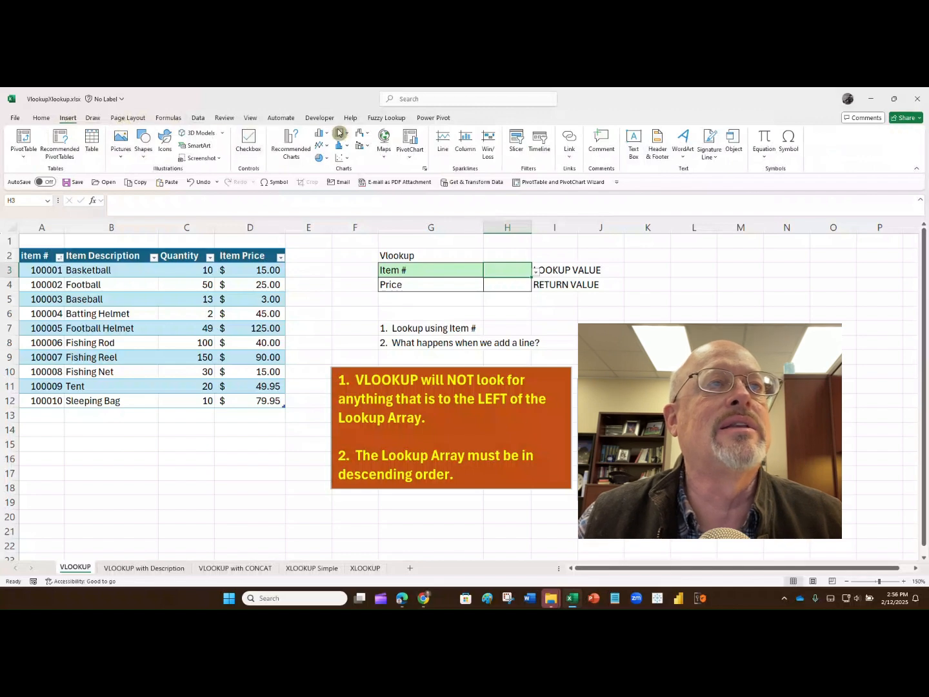
left_click(94, 118)
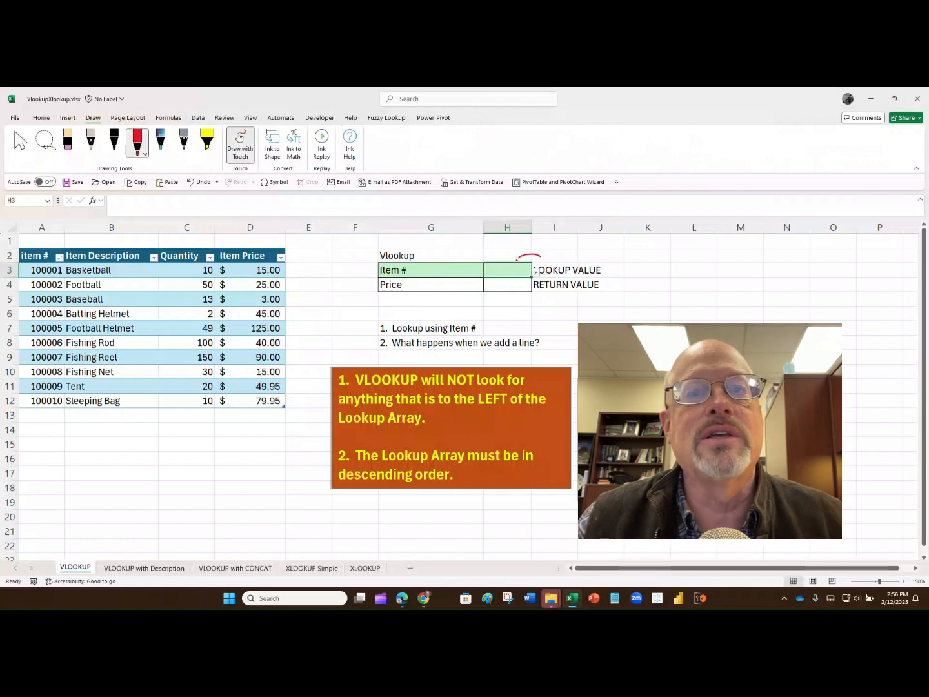
left_click_drag(535, 290, 542, 257)
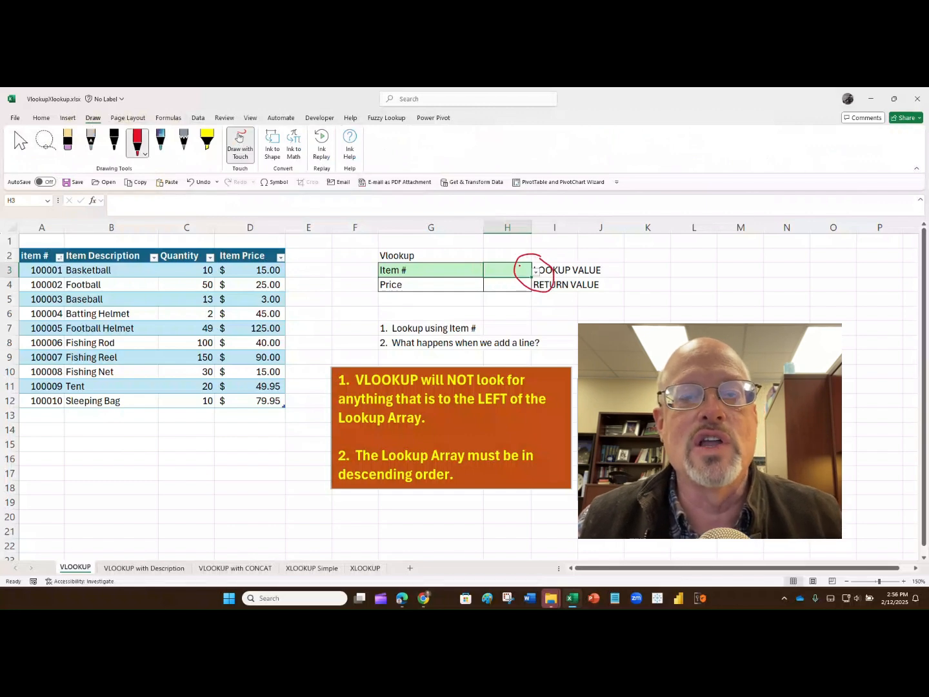
left_click(67, 141)
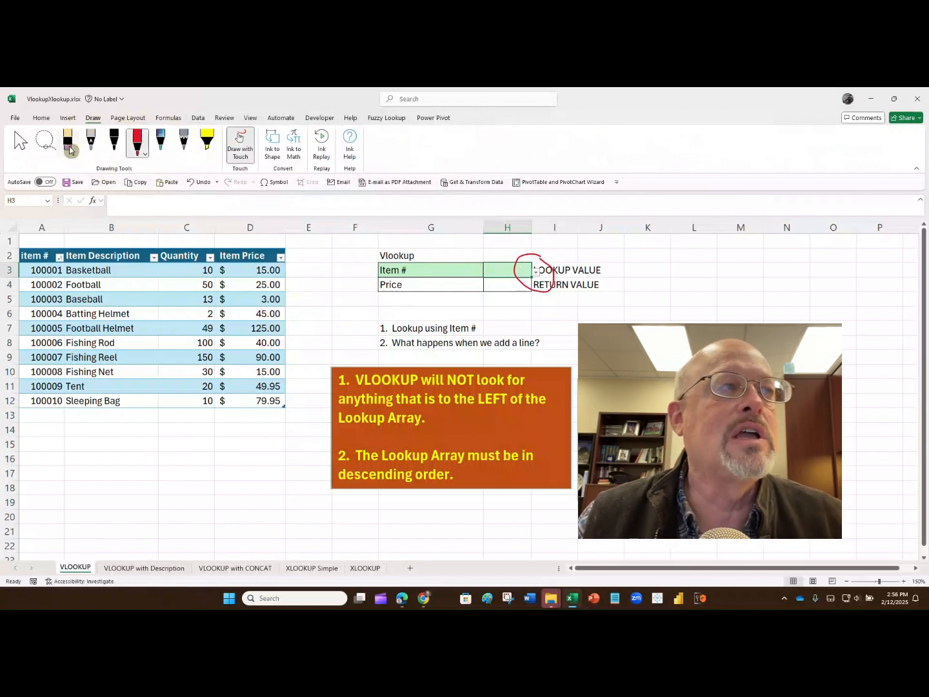
left_click(544, 292)
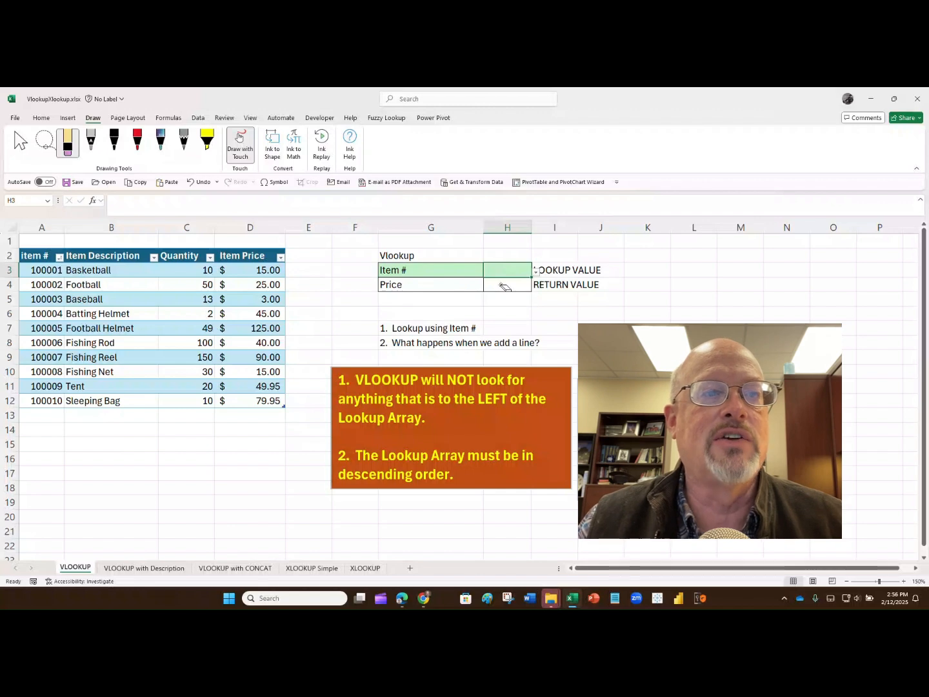
Select the Price cell H4 and turn off Draw with Touch to leave inking mode.
key("Down")
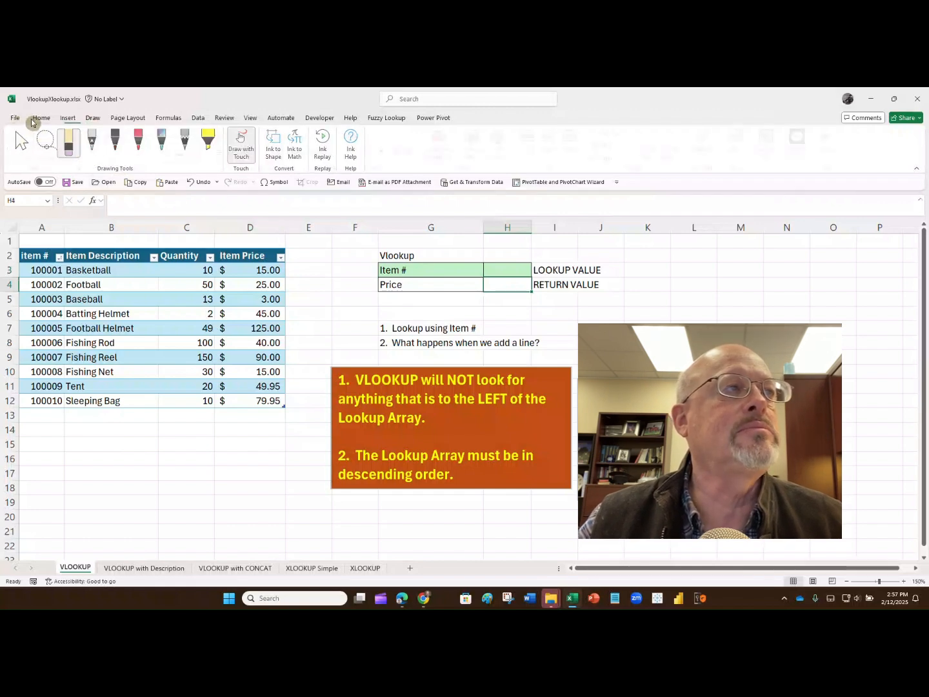
left_click(42, 118)
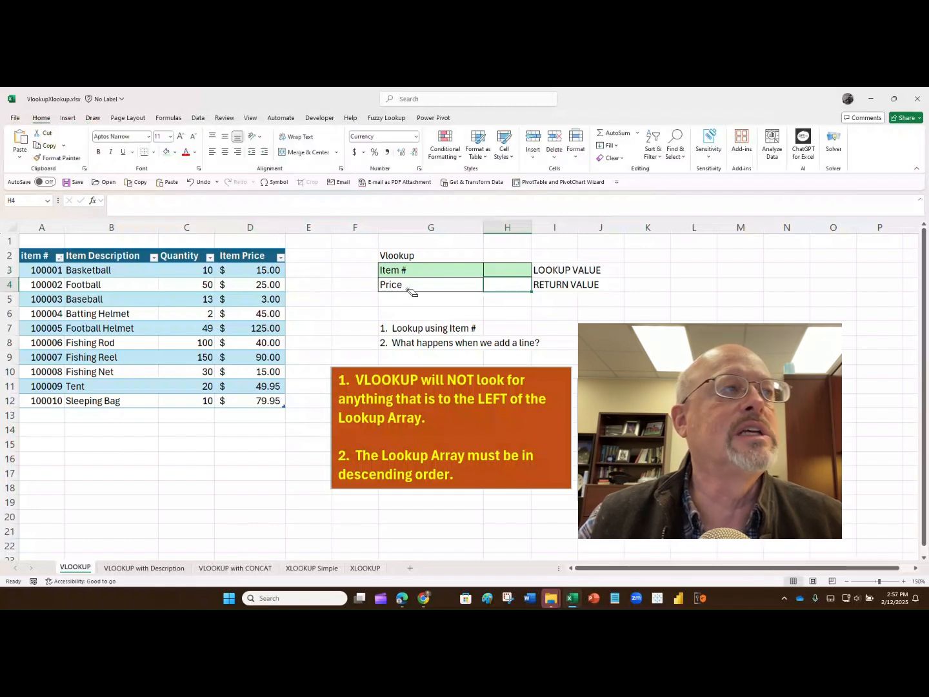
left_click(92, 117)
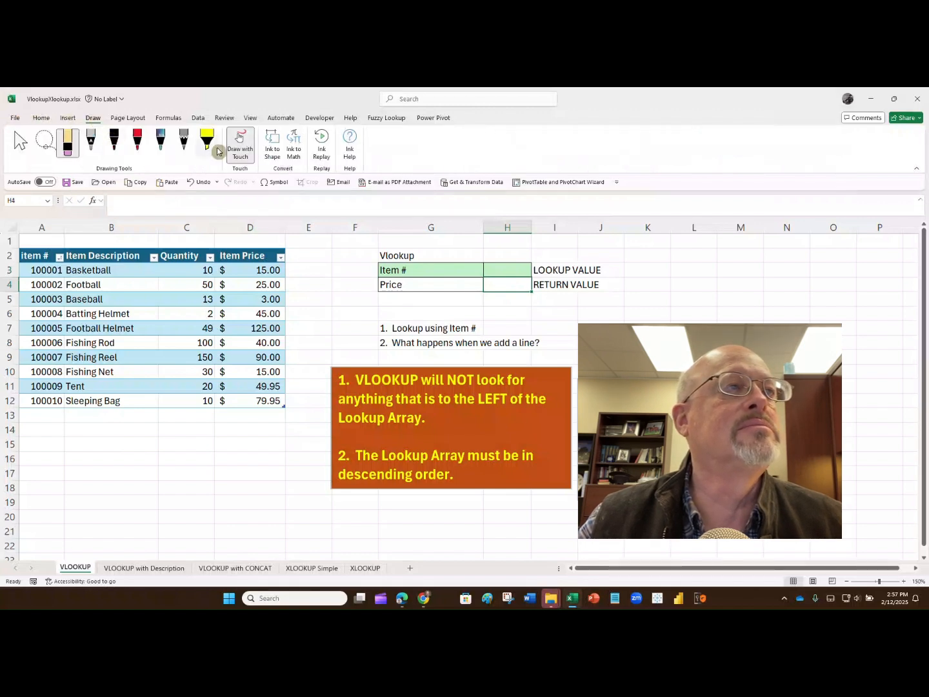
left_click(240, 145)
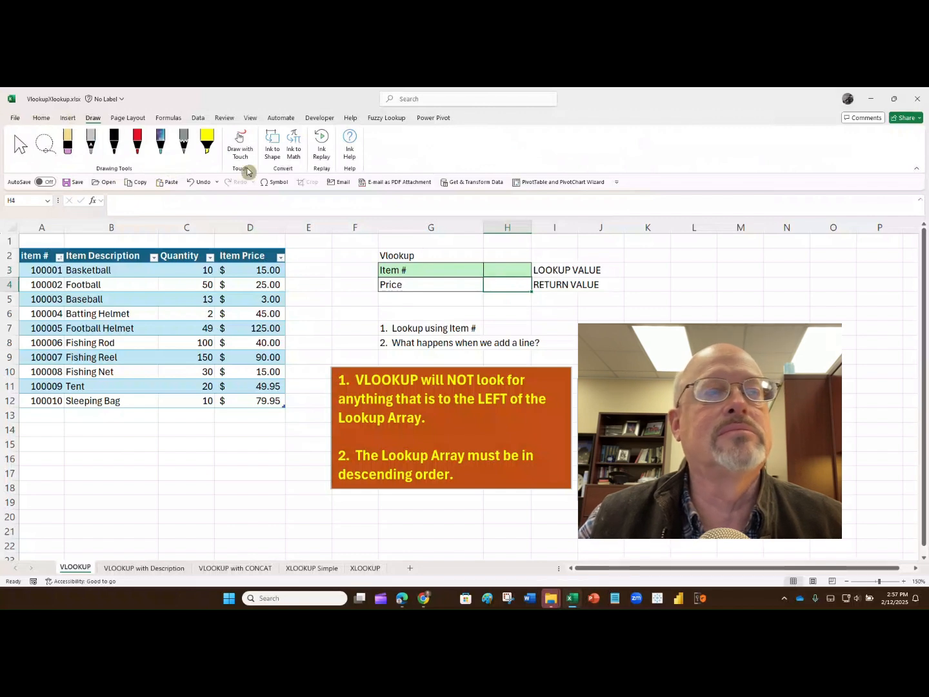
Start a VLOOKUP formula in the Price cell H4 with its function arguments dialog, using cell H3 as the lookup value.
left_click(41, 118)
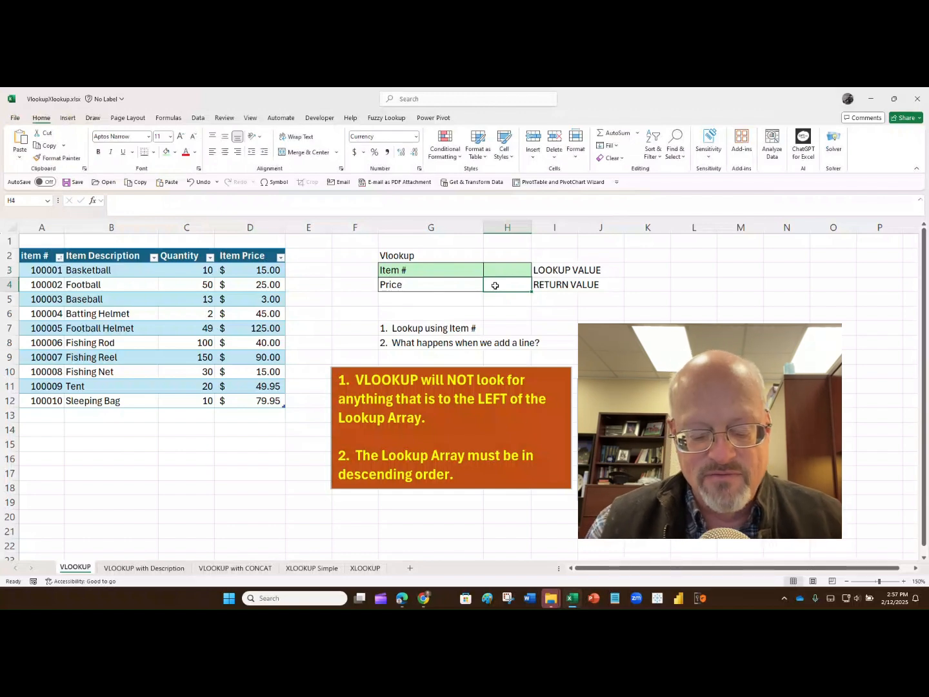
type("=")
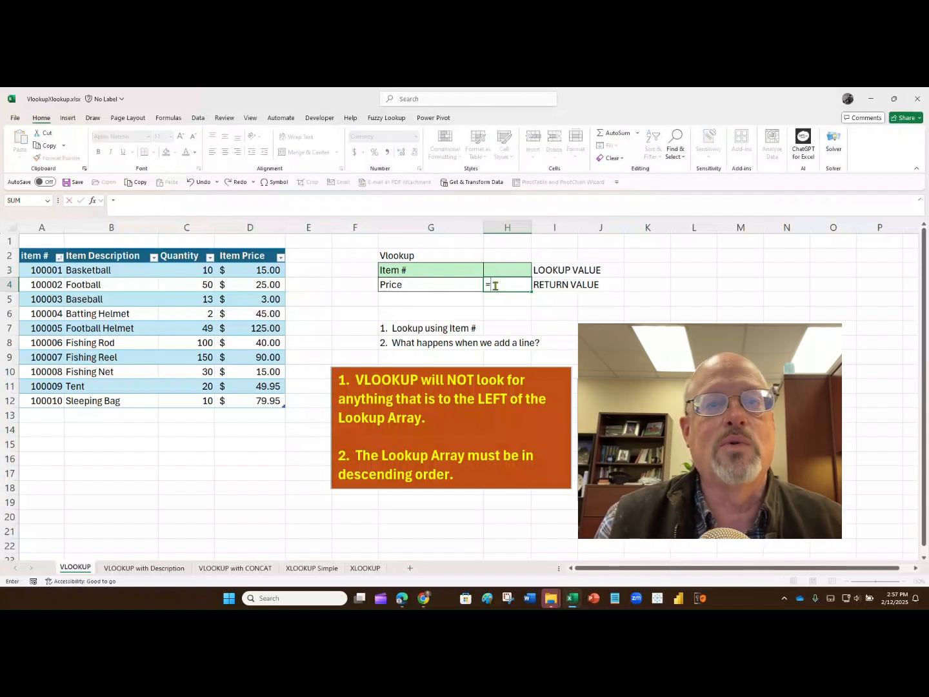
type("vlookup")
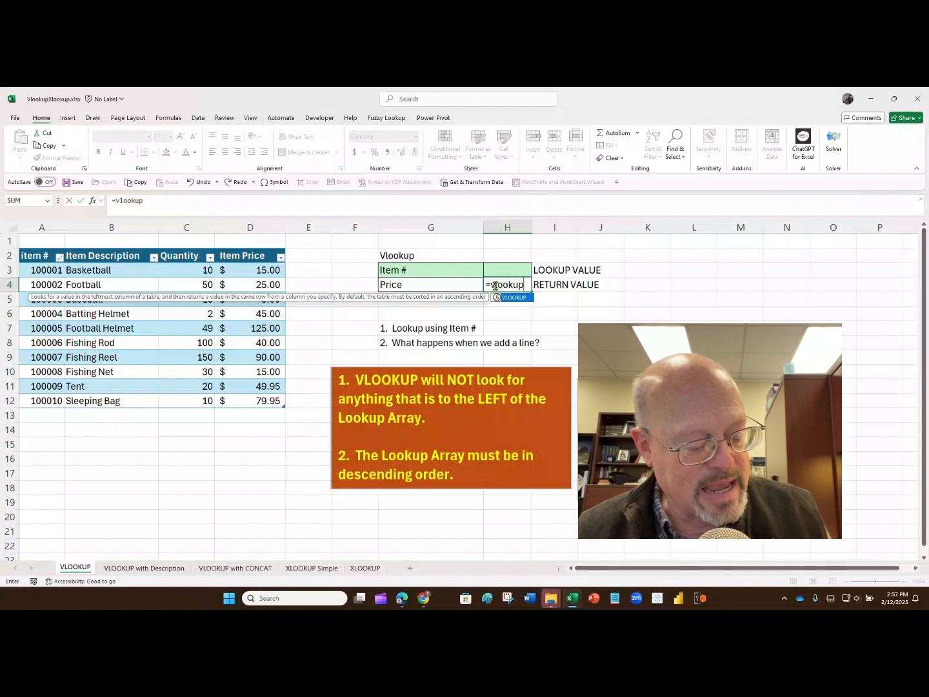
key("ctrl+a")
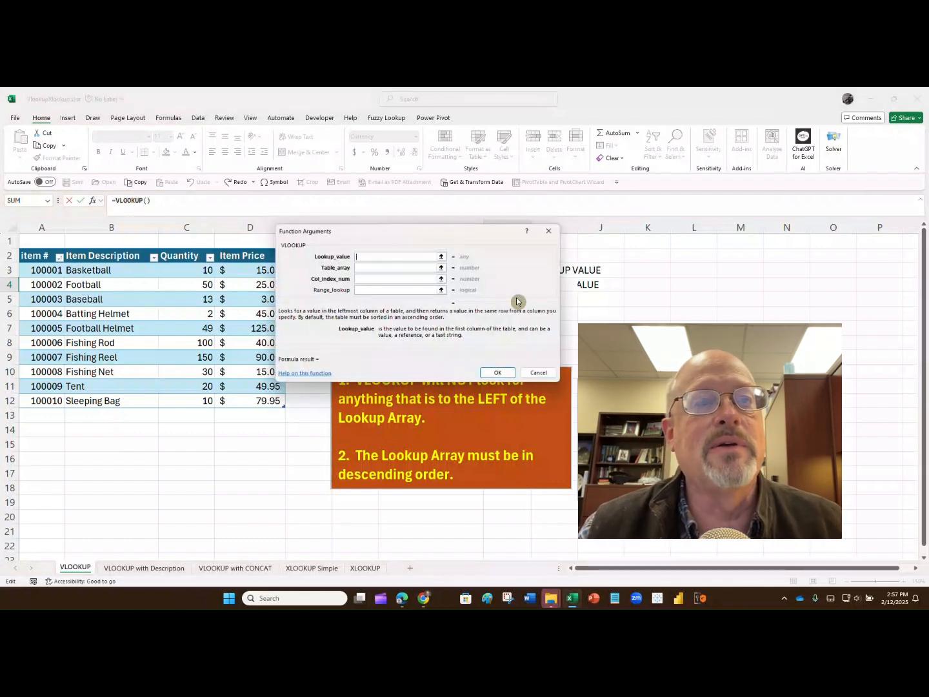
left_click_drag(399, 232, 230, 108)
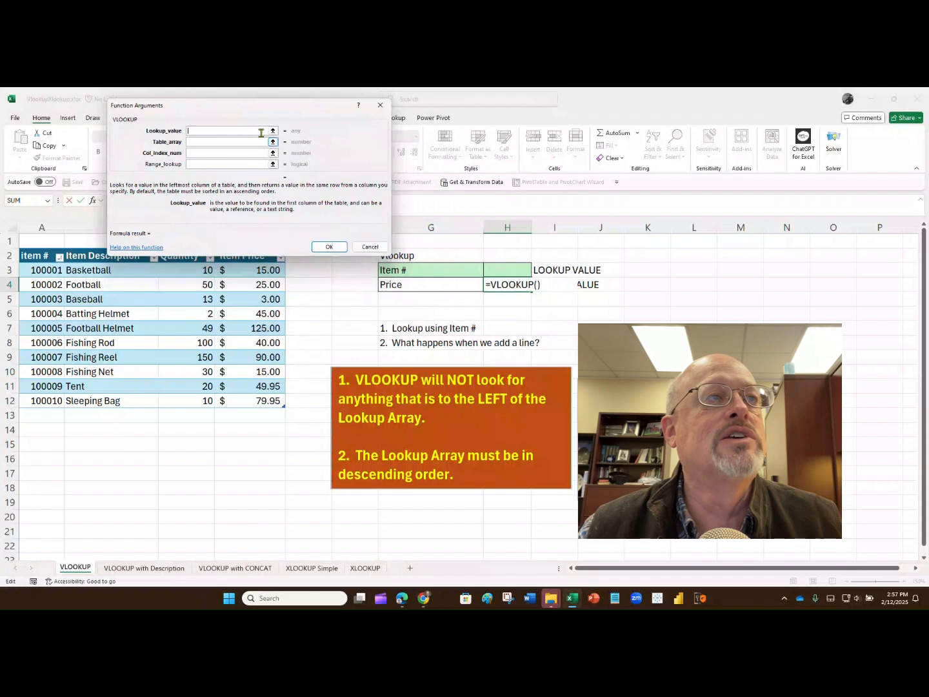
left_click(505, 273)
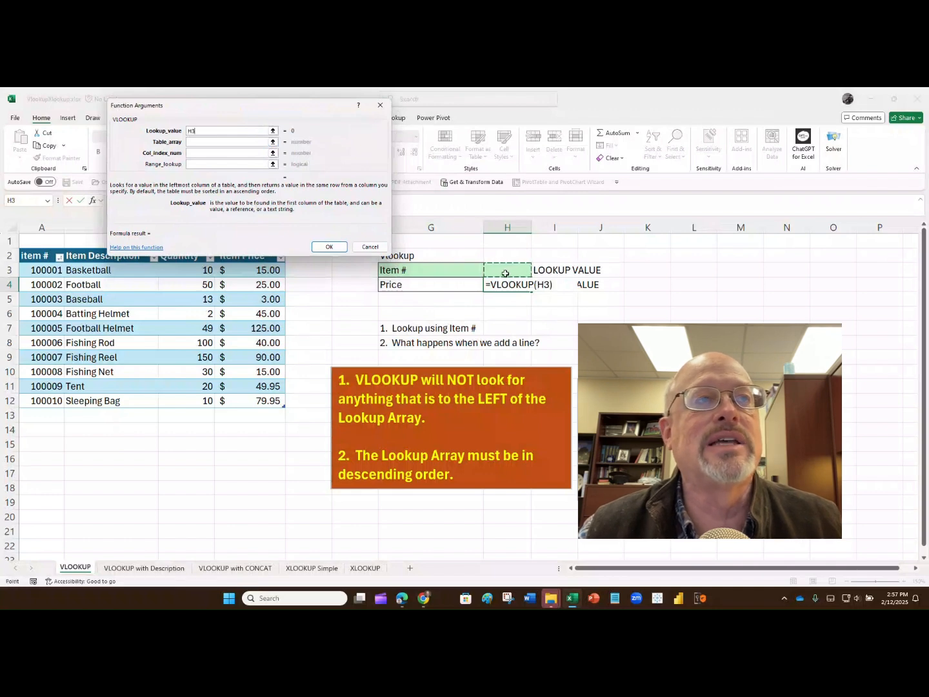
Set the VLOOKUP table array to all data rows and columns of the item table, Table1.
left_click(212, 142)
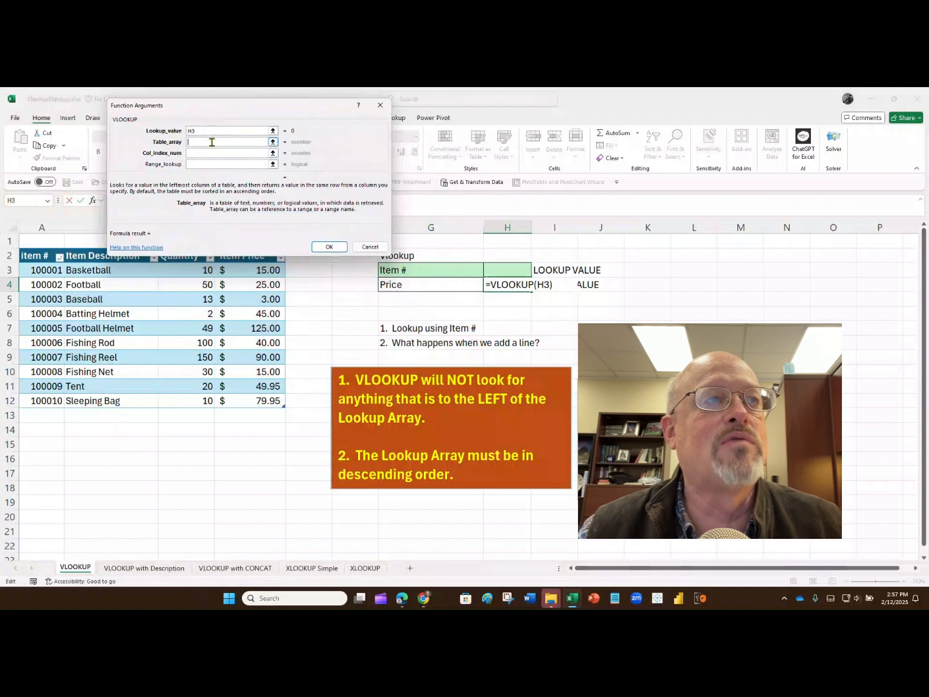
left_click_drag(224, 113, 661, 125)
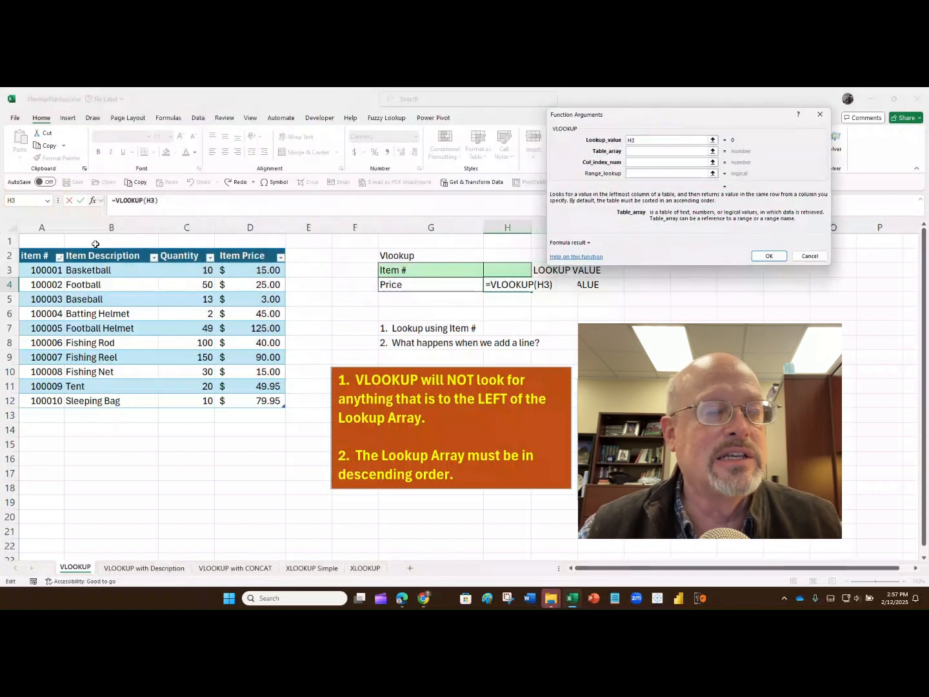
left_click(47, 270)
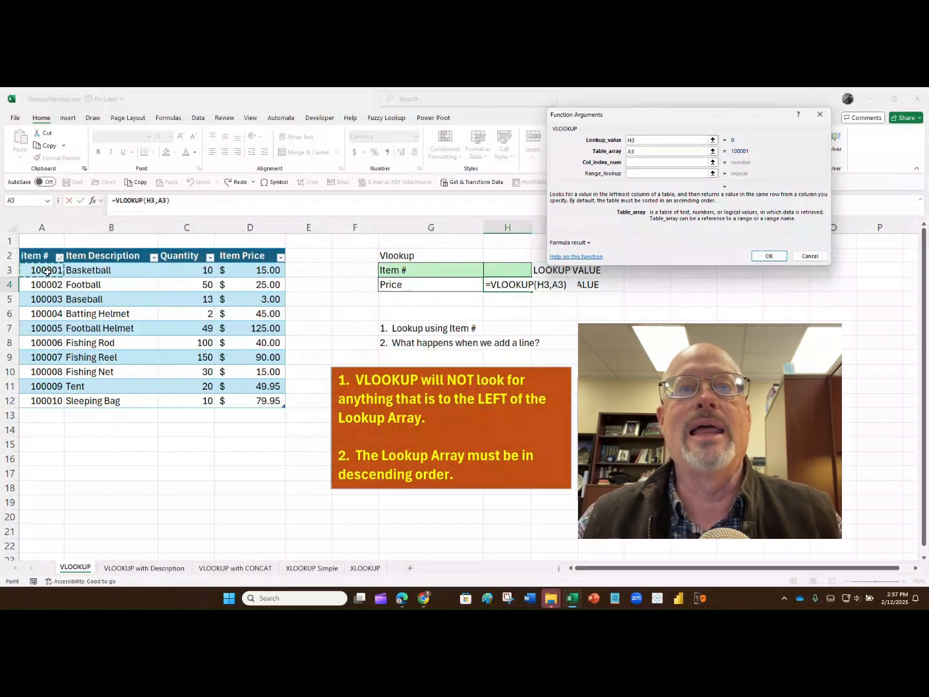
left_click_drag(47, 270, 243, 402)
Set the VLOOKUP column index number to 4 for Item Price and complete the formula without a range lookup value.
left_click(631, 162)
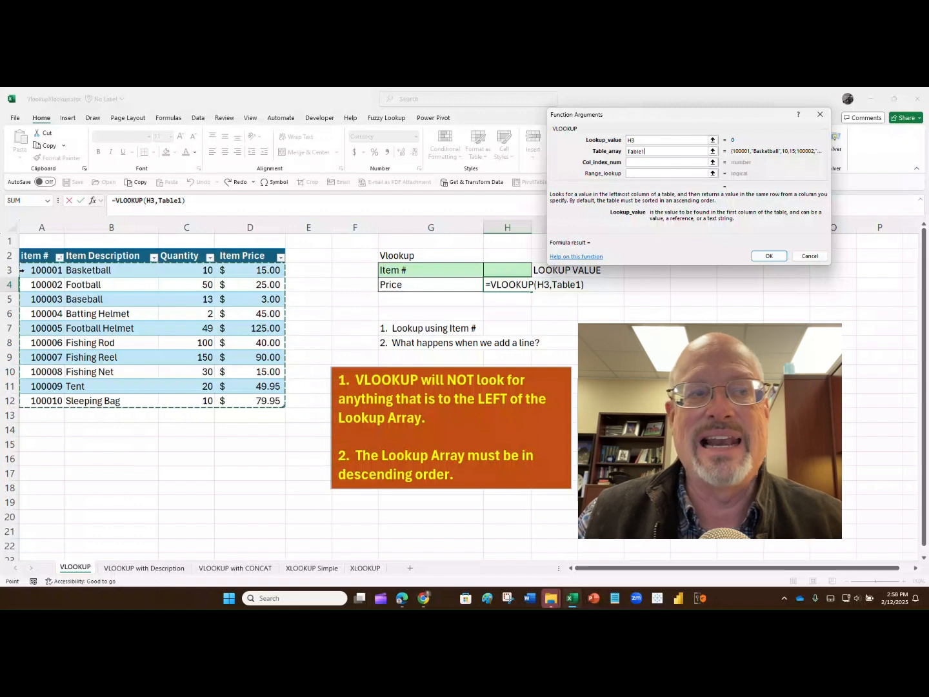
left_click(643, 162)
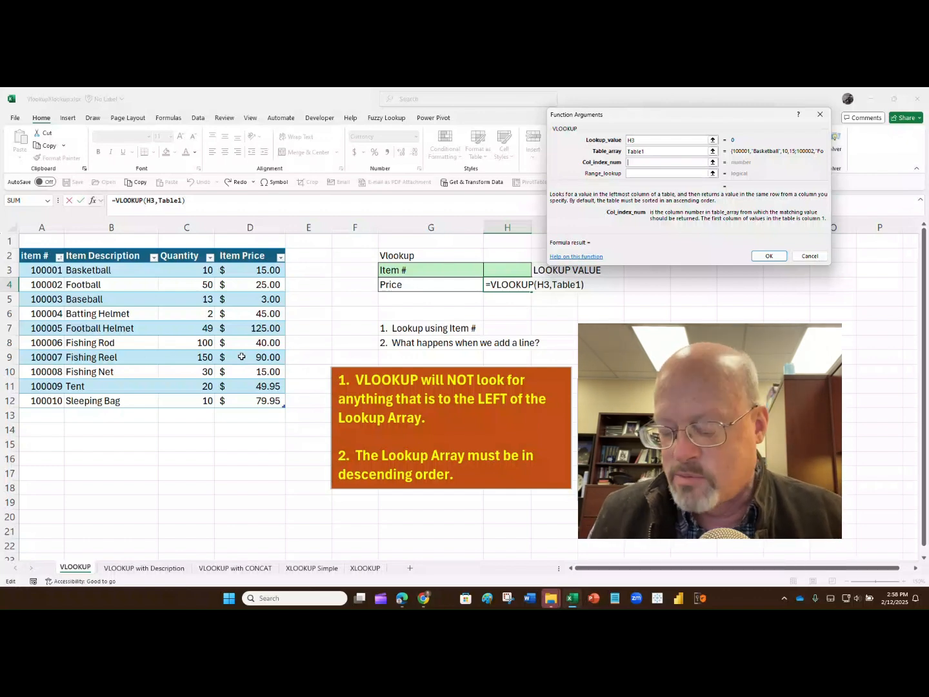
type("4")
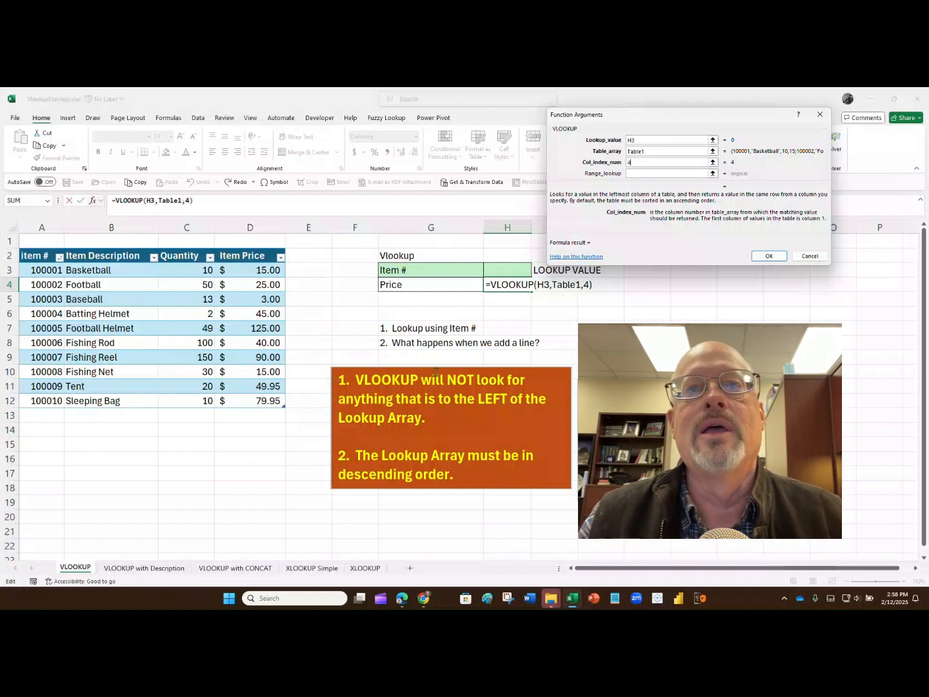
left_click(765, 257)
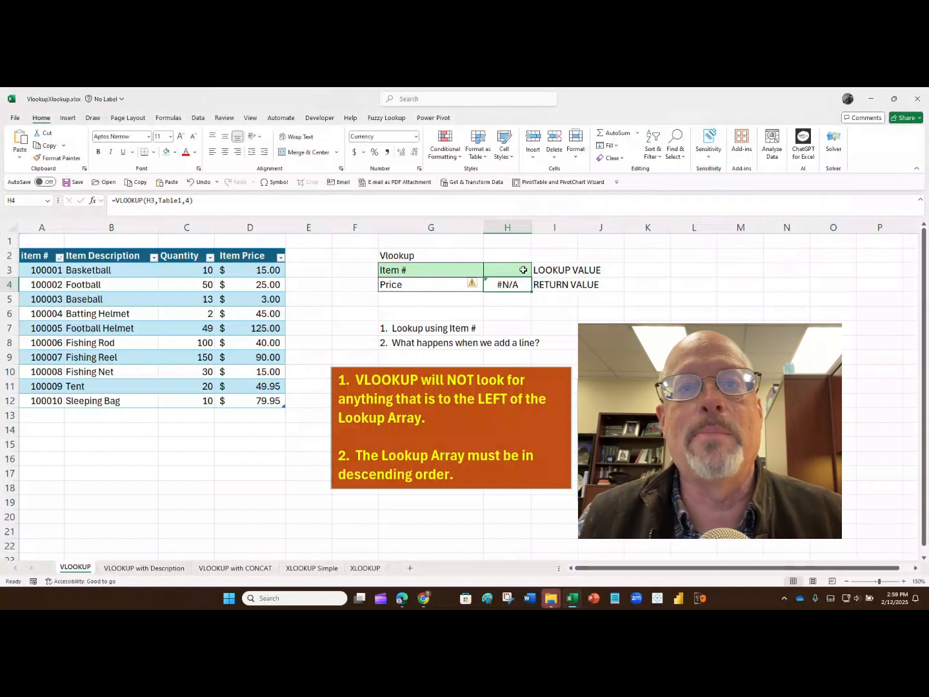
Test the price lookup by choosing item numbers 100003 and 100009 in turn from the list in cell H3.
left_click(523, 270)
left_click(535, 272)
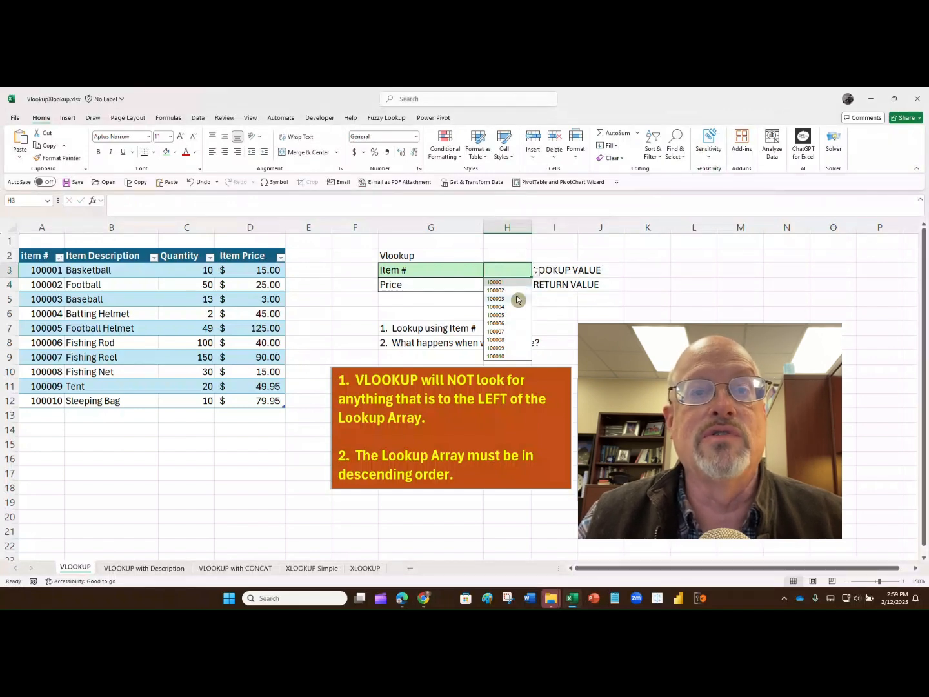
left_click(517, 299)
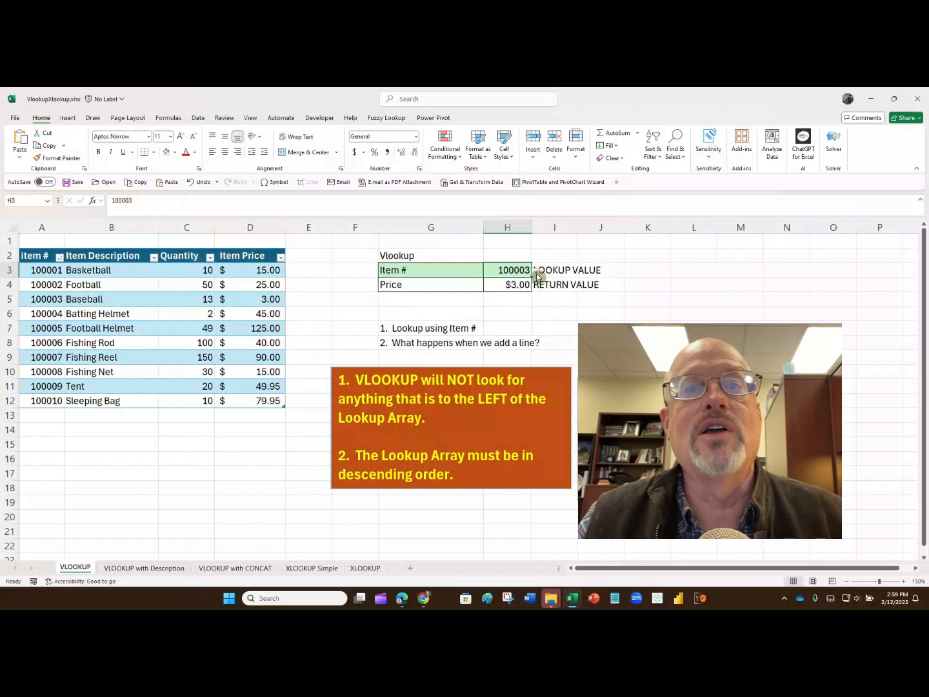
left_click(536, 271)
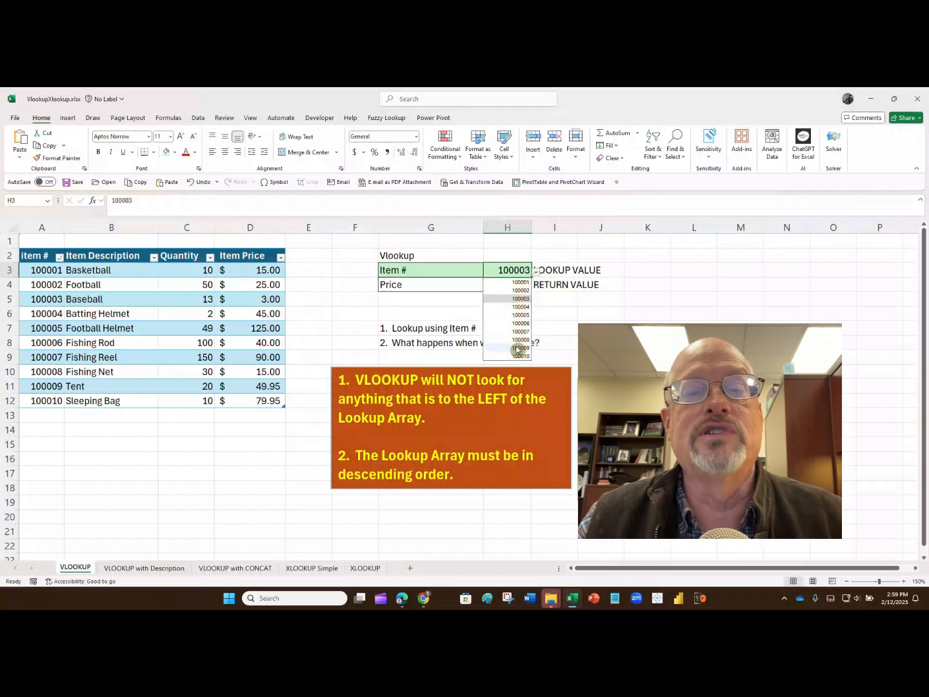
left_click(517, 350)
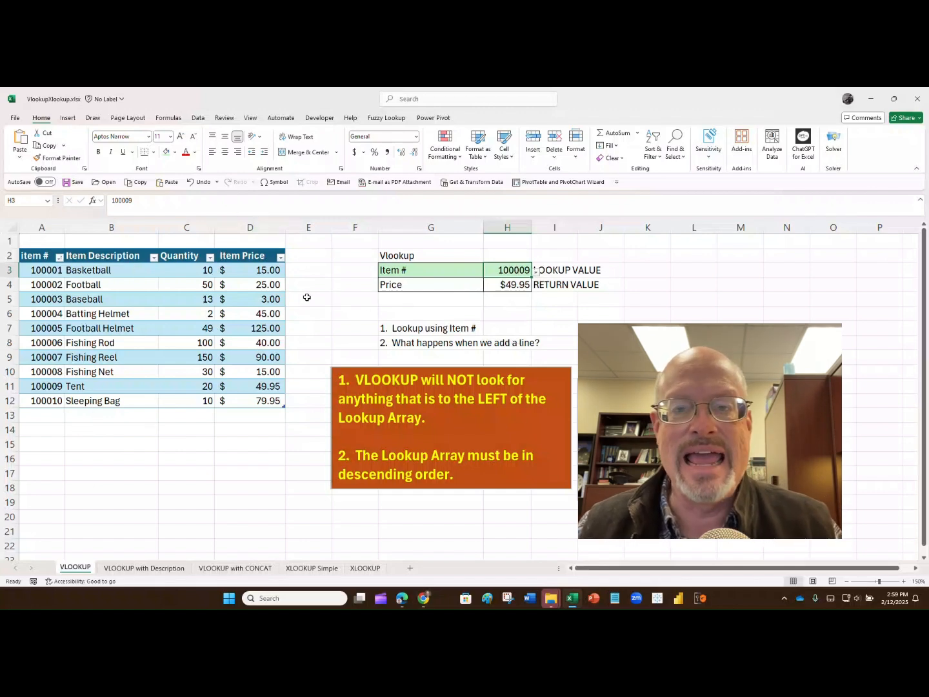
Add a table row in row 13 with item number 1000011, description Backpack, quantity 12 and price 150.
left_click(57, 416)
type("1000011")
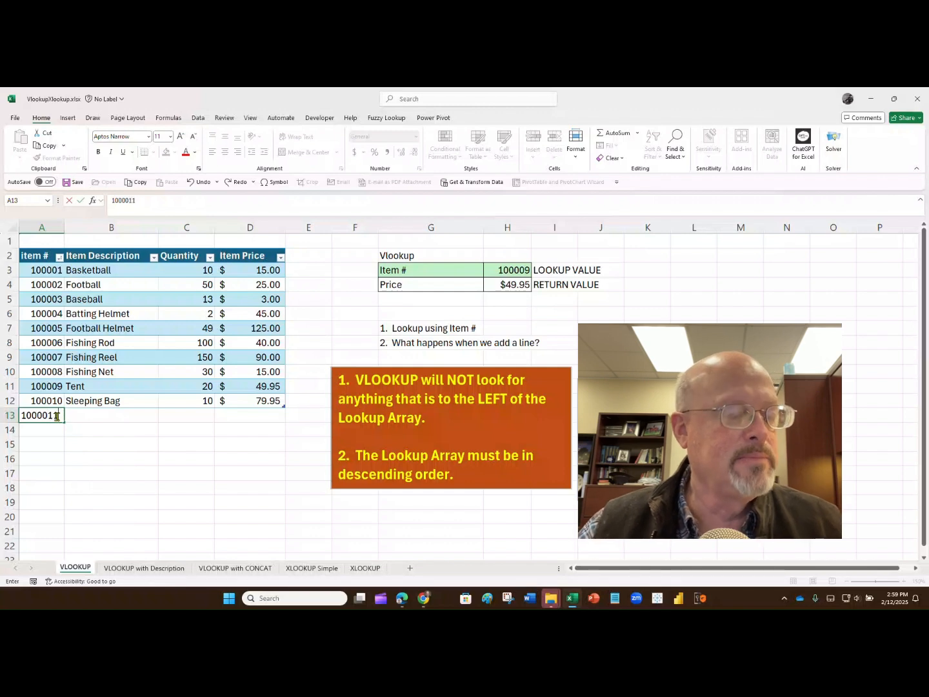
key("Tab")
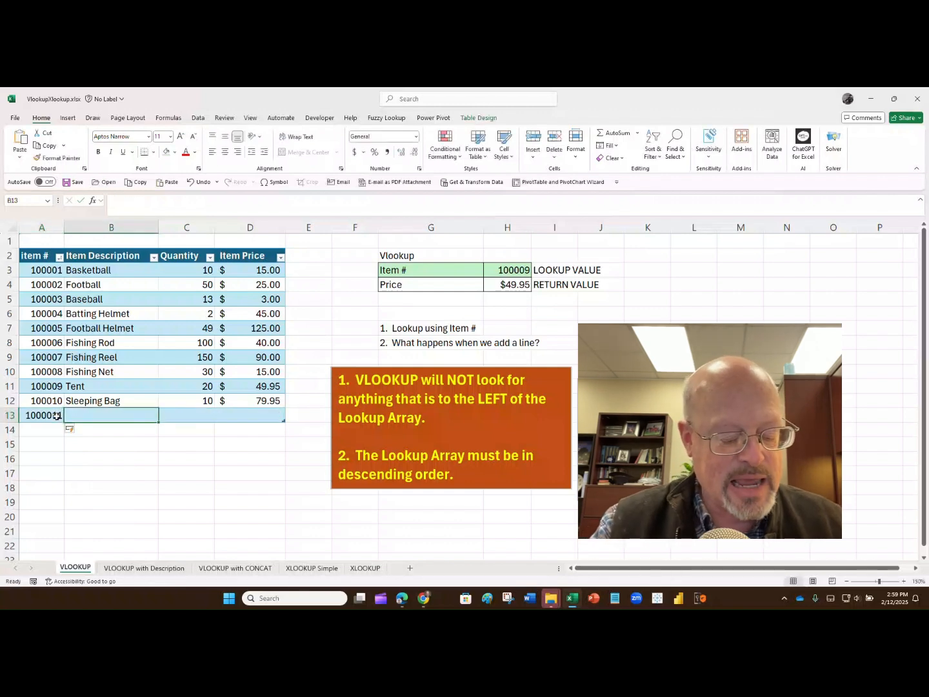
type("Backpac")
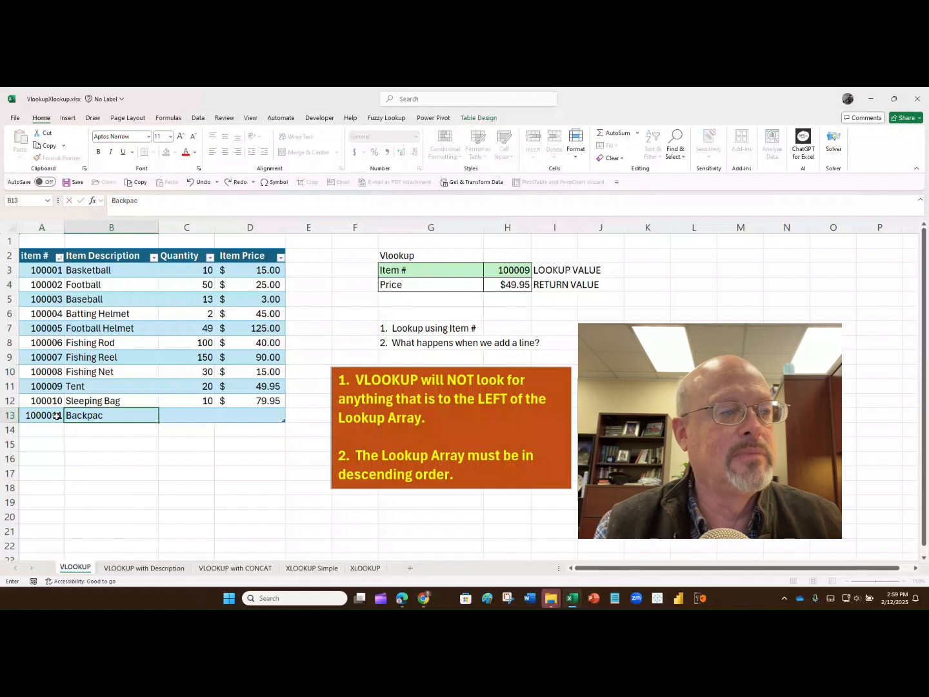
key("Tab")
type("12")
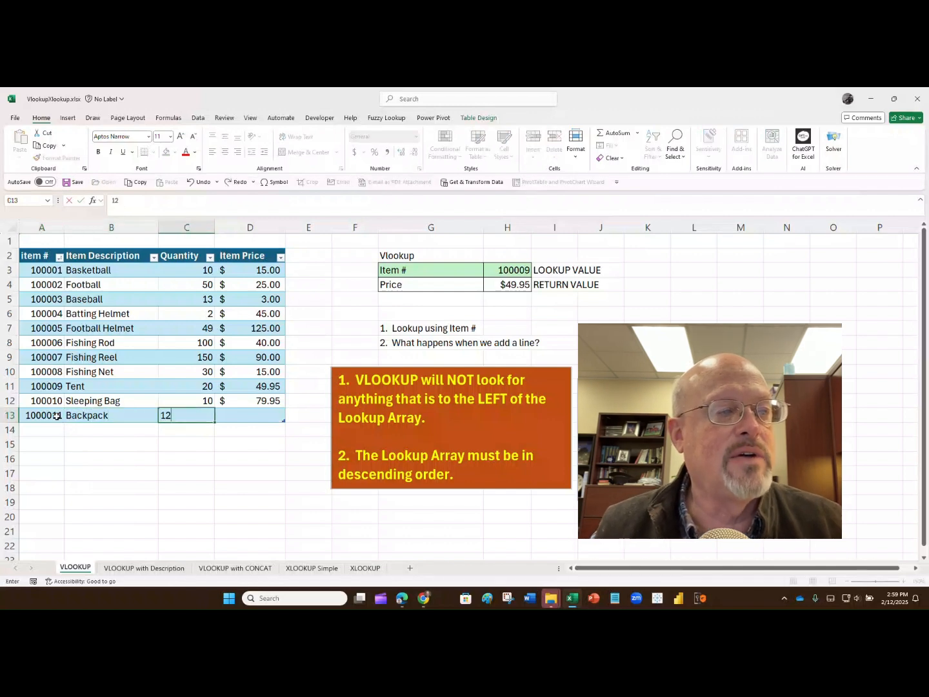
key("Tab")
type("150")
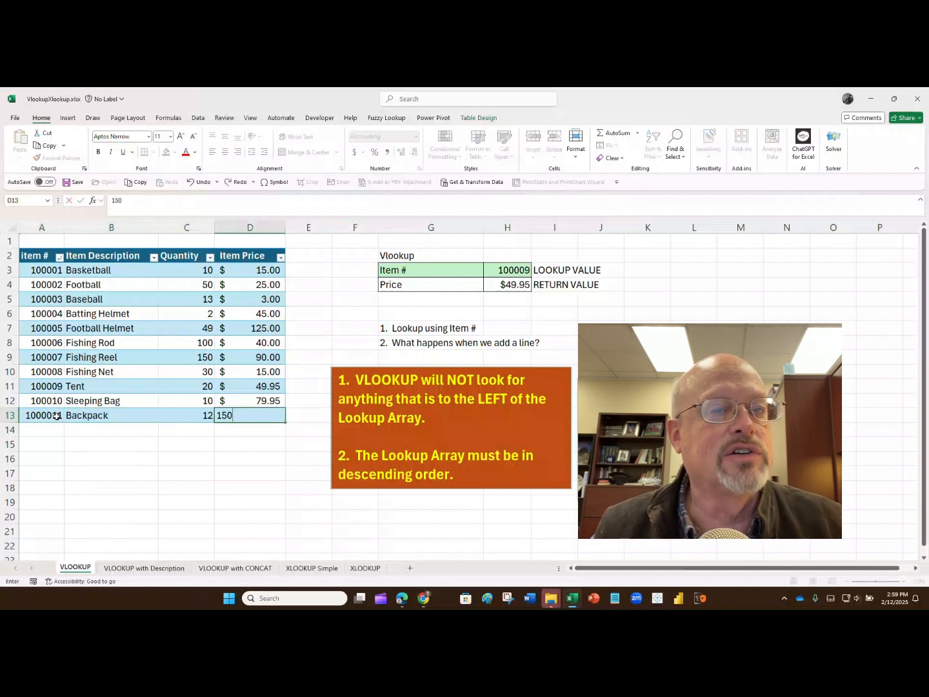
key("Return")
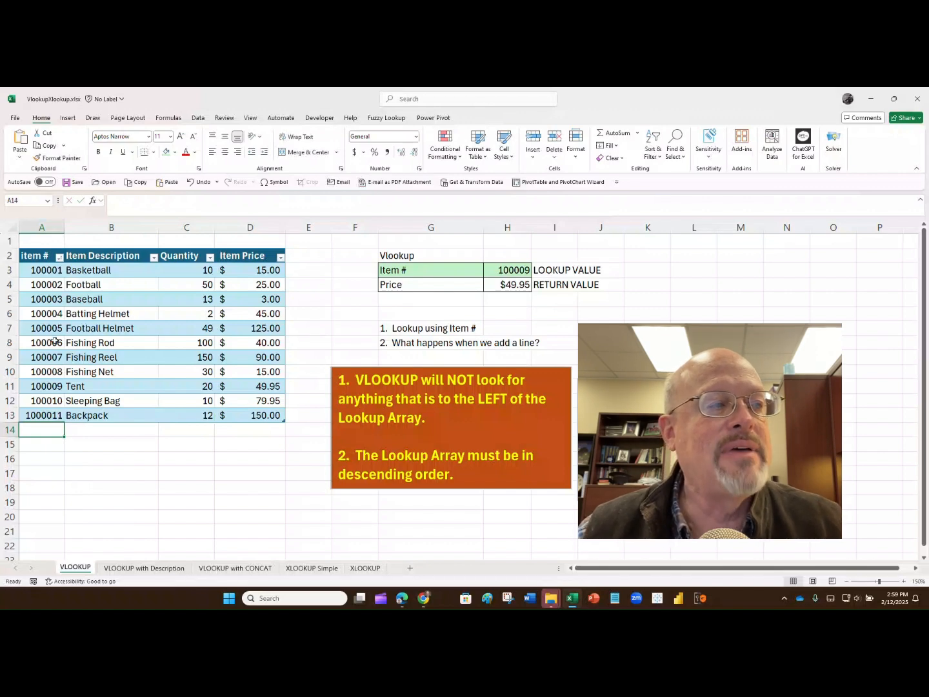
Correct the Backpack's item number in cell A13 to 100011.
left_click(48, 416)
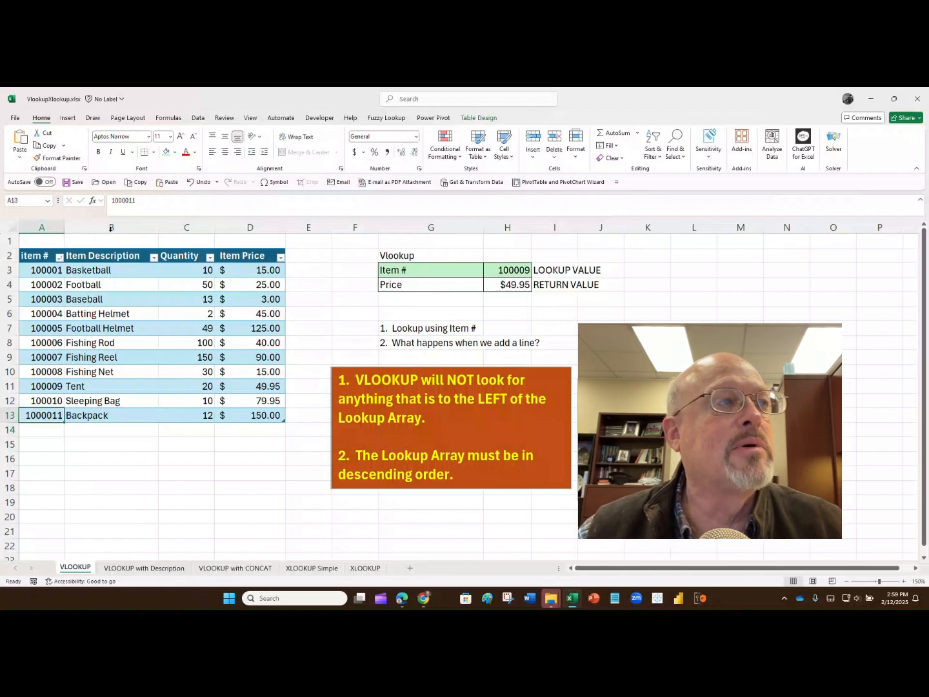
left_click(121, 200)
key("BackSpace")
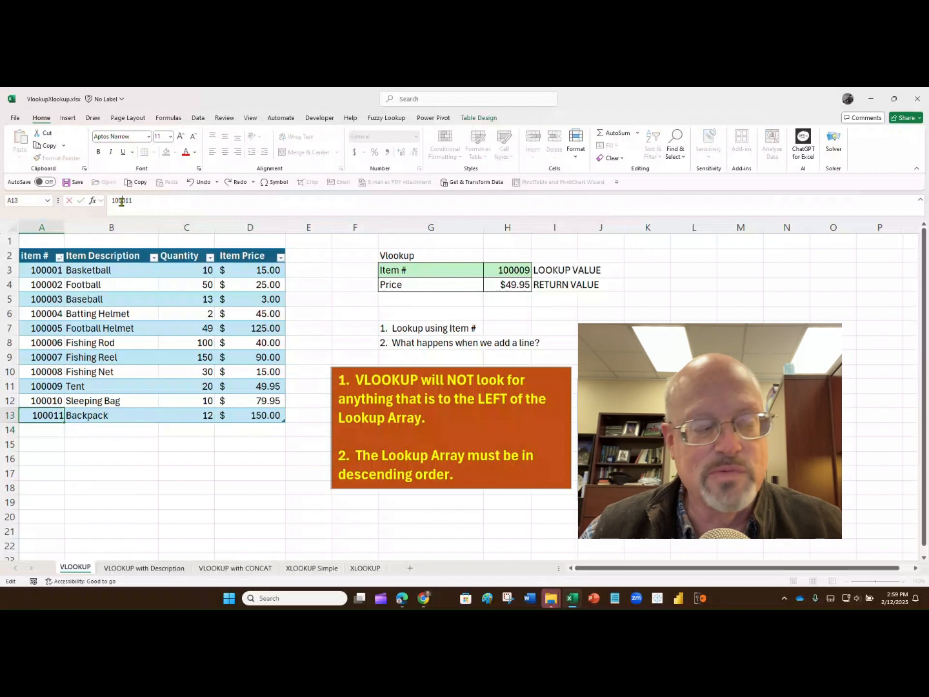
left_click(135, 315)
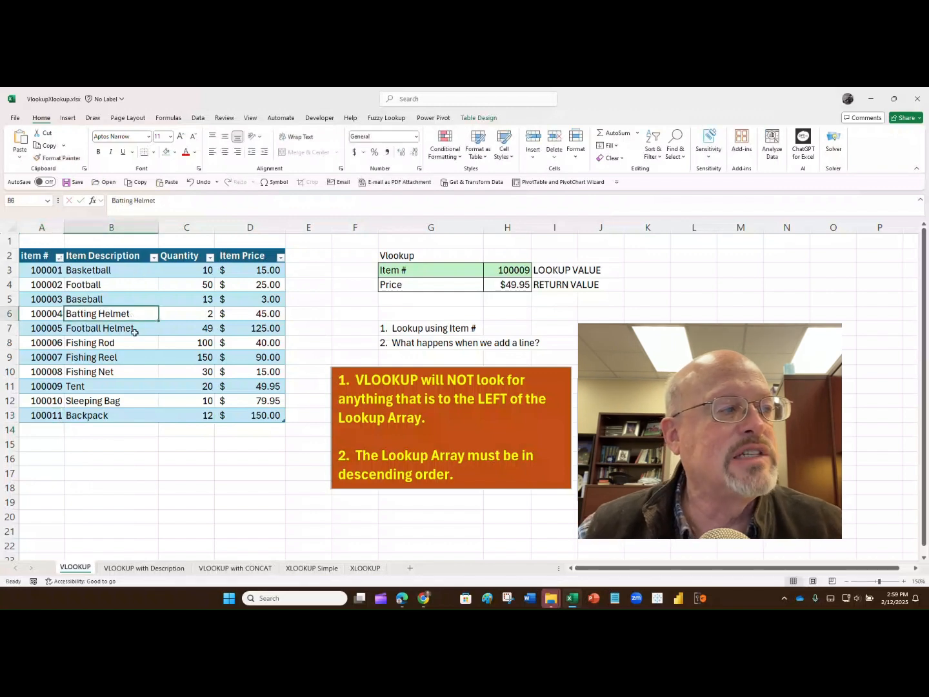
Choose the new Backpack item number 100011 from the drop-down list in the lookup cell H3.
left_click(482, 270)
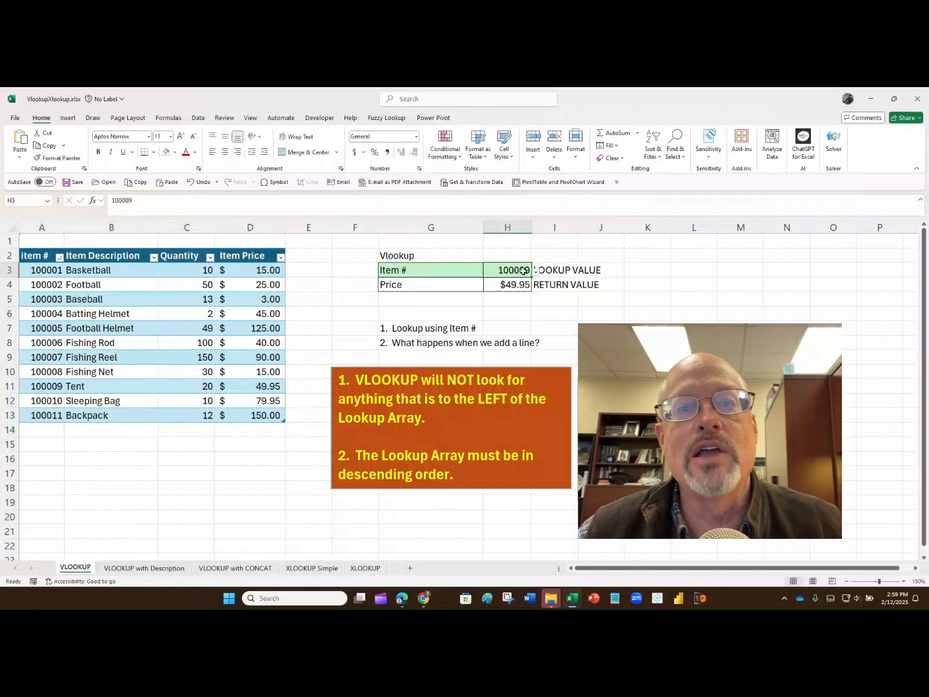
left_click(537, 276)
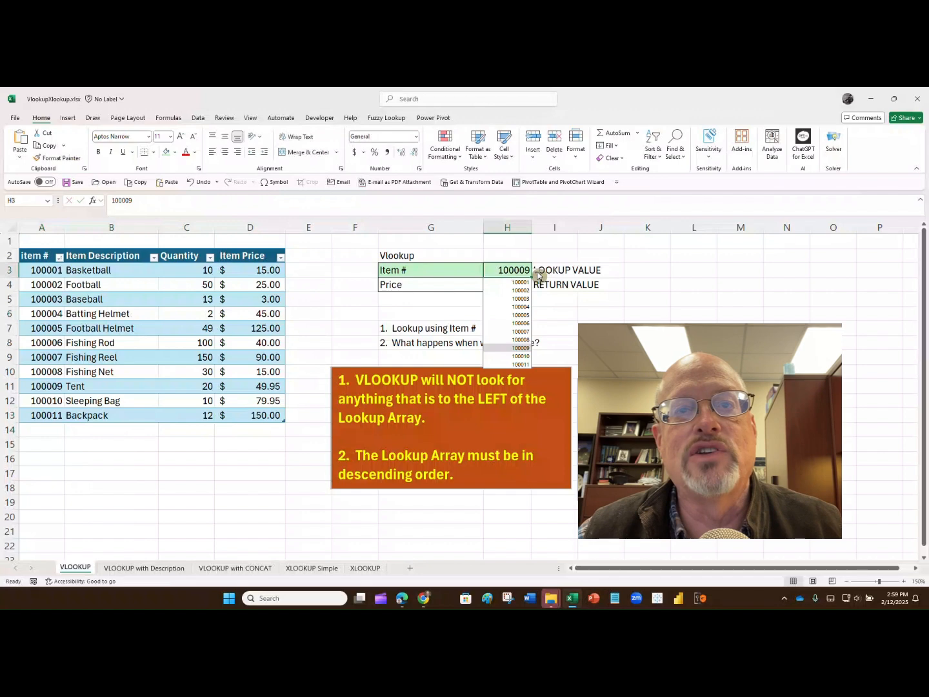
left_click(524, 365)
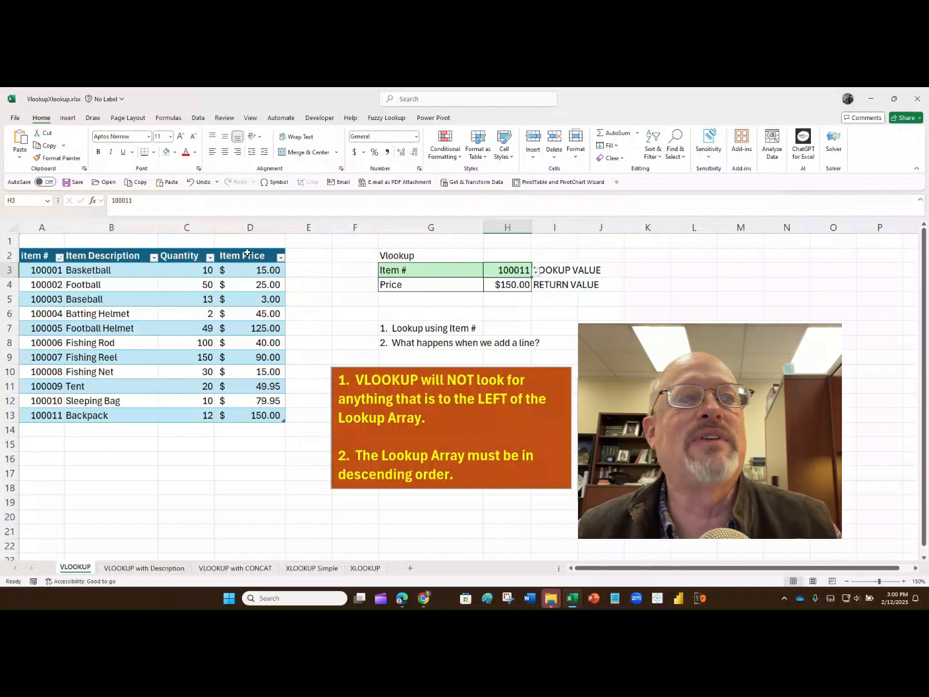
Insert a column before Quantity with the header Color, and inspect the VLOOKUP formula in the Price cell I4.
left_click(196, 228)
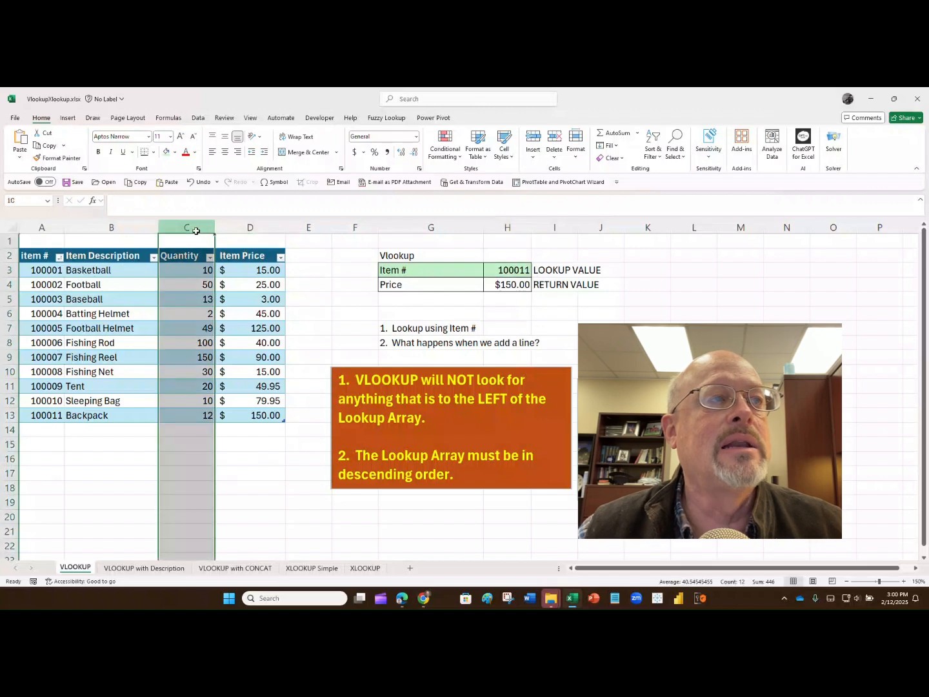
right_click(194, 229)
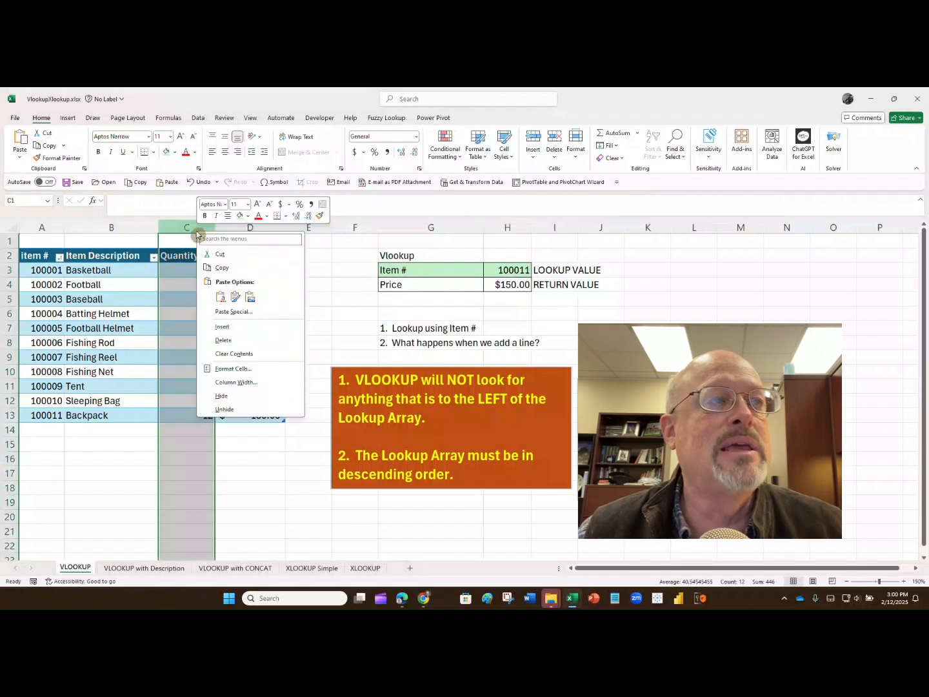
left_click(223, 324)
left_click(189, 267)
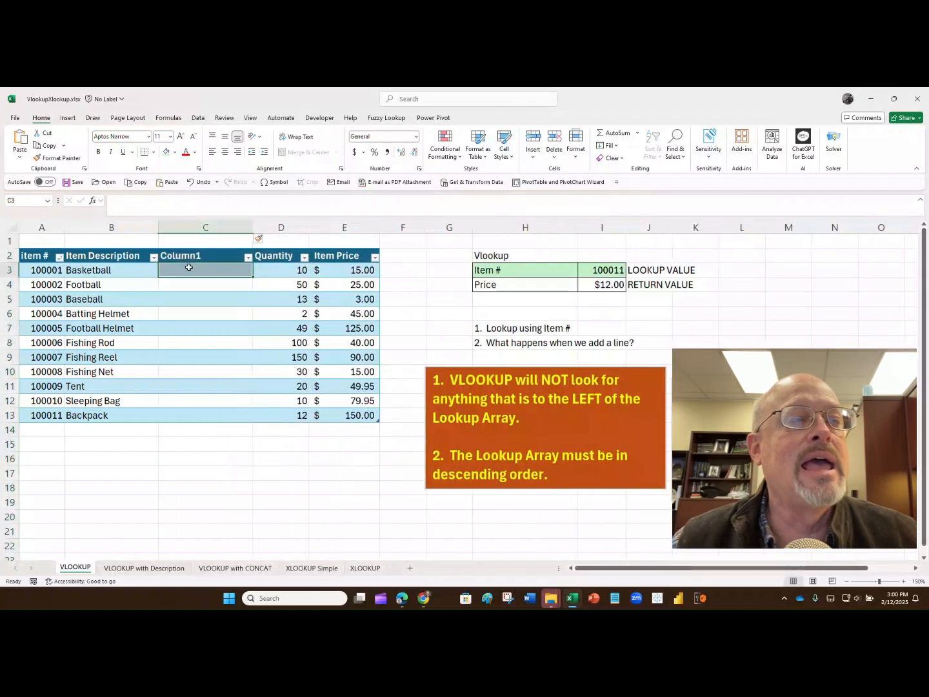
key("Up")
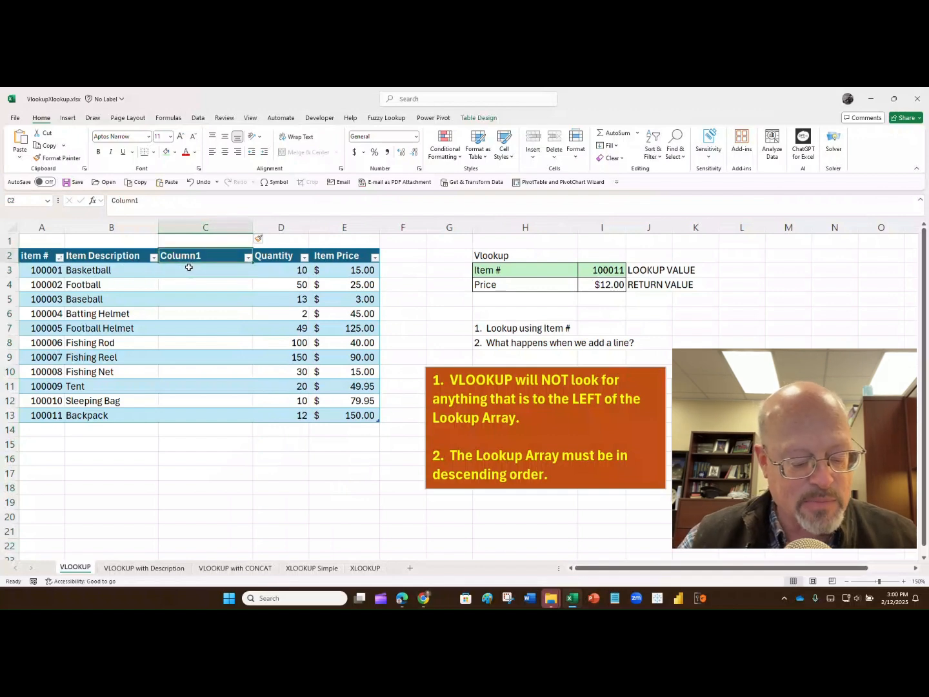
type("Color")
key("Return")
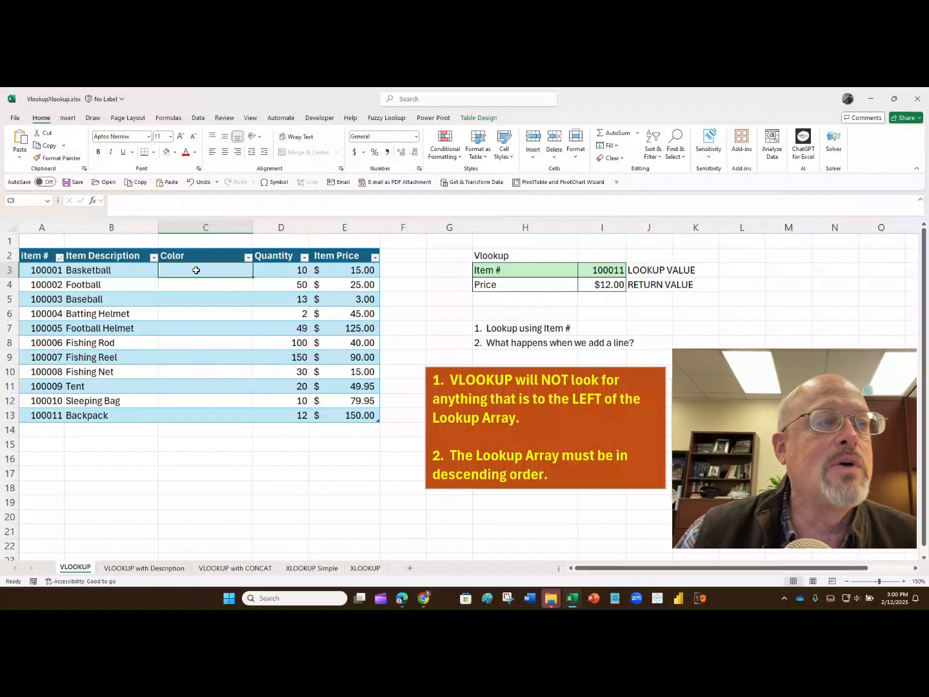
left_click(603, 288)
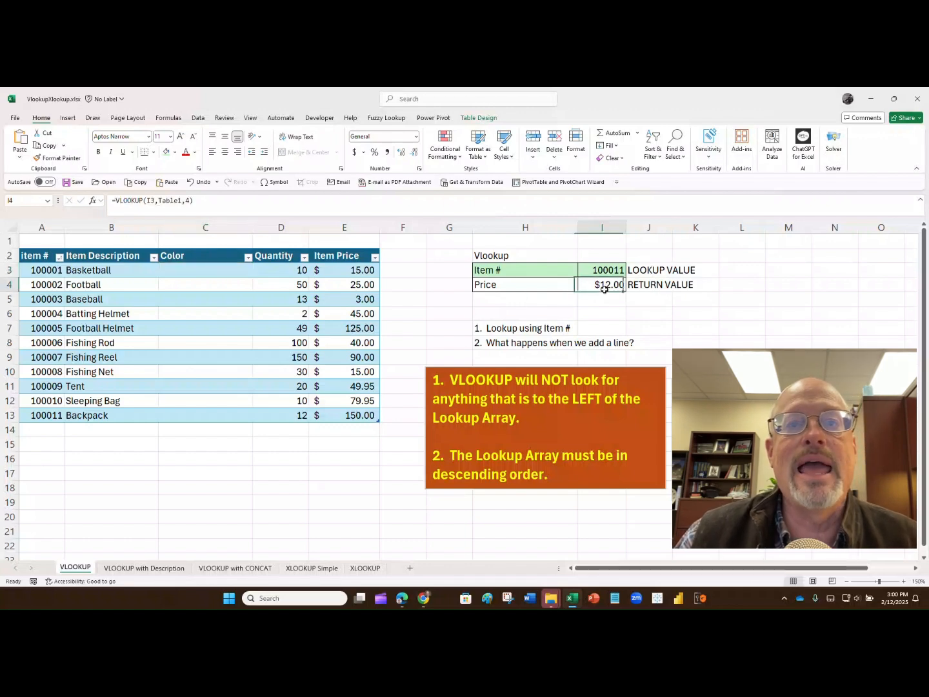
Choose item number 100002 from the drop-down list in the lookup cell I3.
left_click(616, 270)
left_click(630, 271)
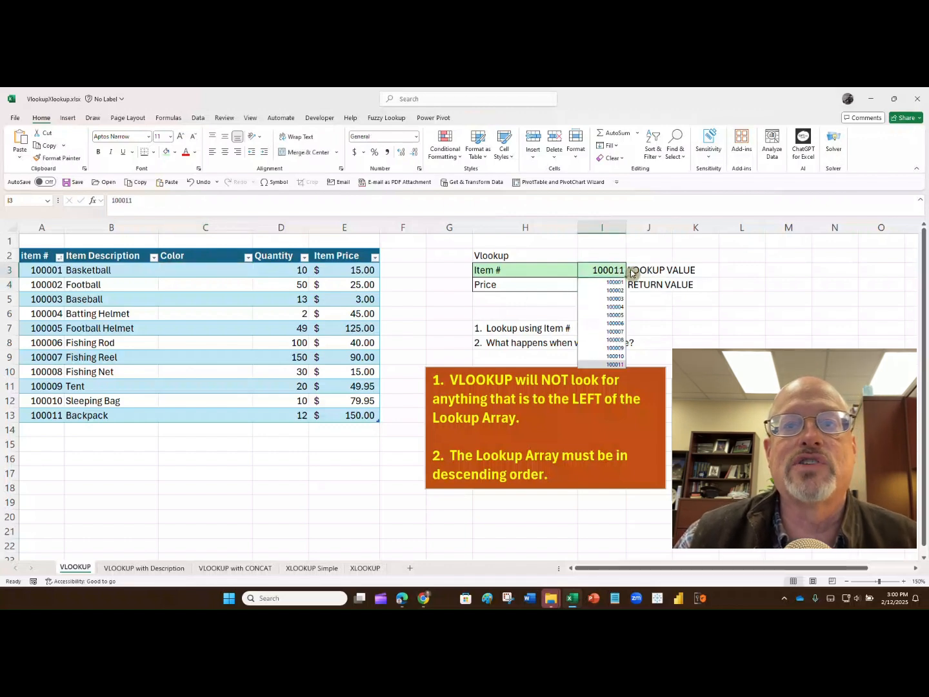
left_click(622, 290)
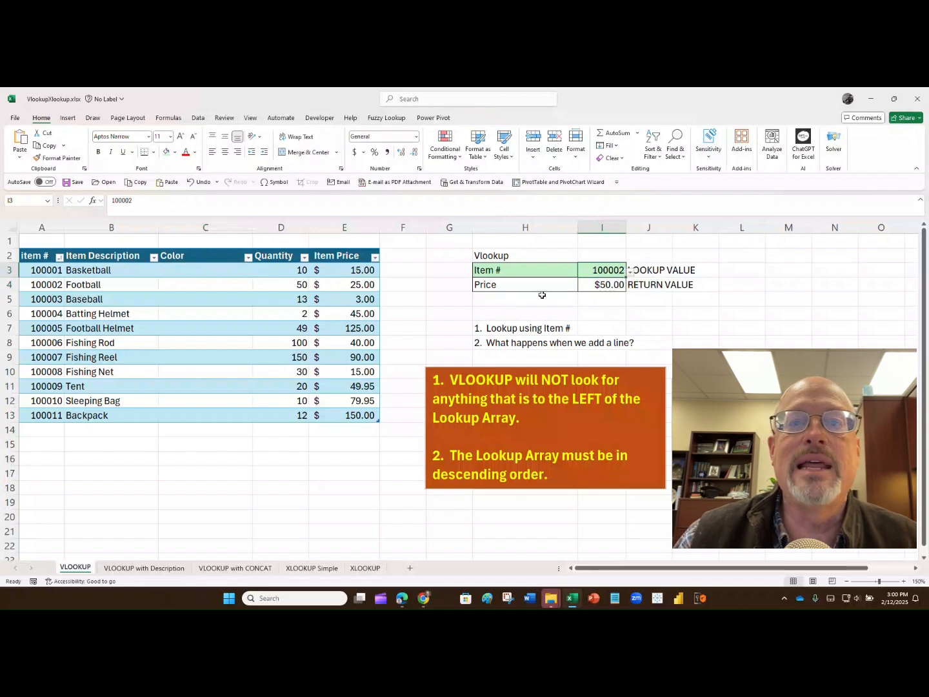
Change the column index number of the VLOOKUP formula in the Price cell I4 to 5.
left_click(590, 286)
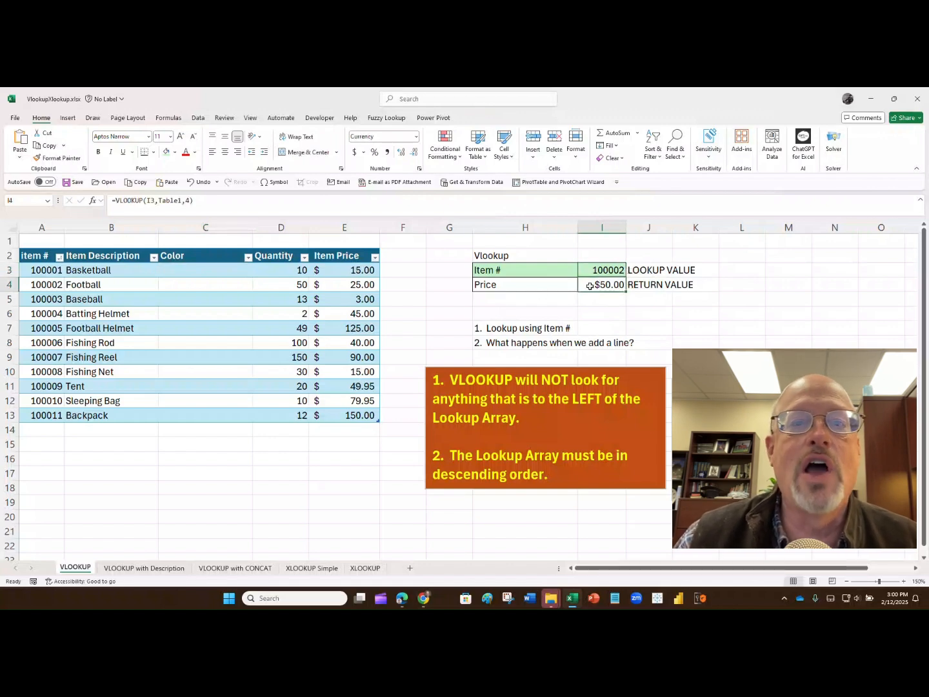
left_click(293, 284)
left_click(594, 288)
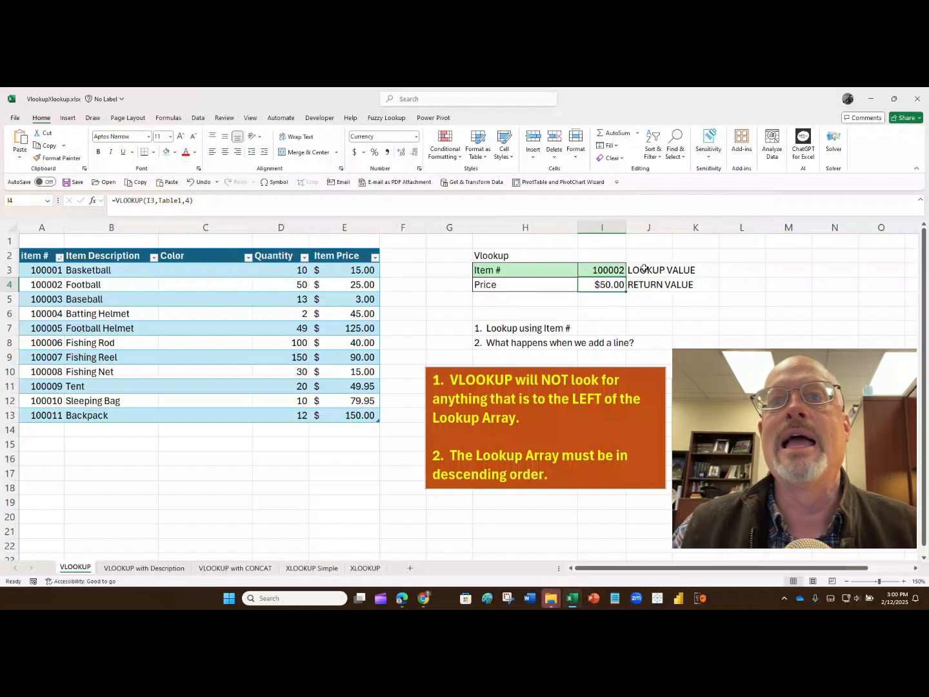
left_click(186, 200)
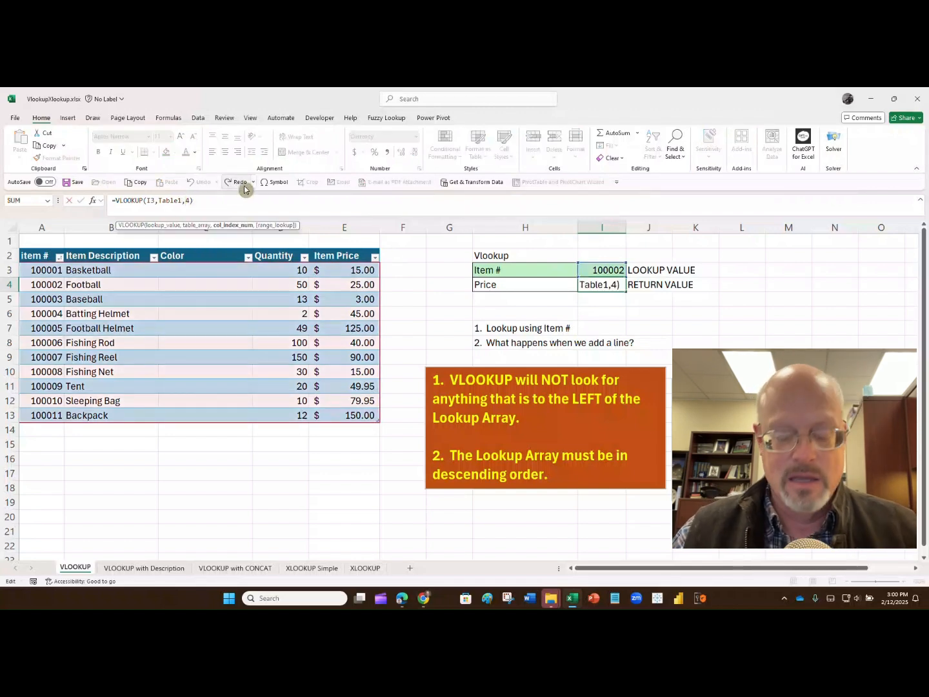
key("BackSpace")
type("5")
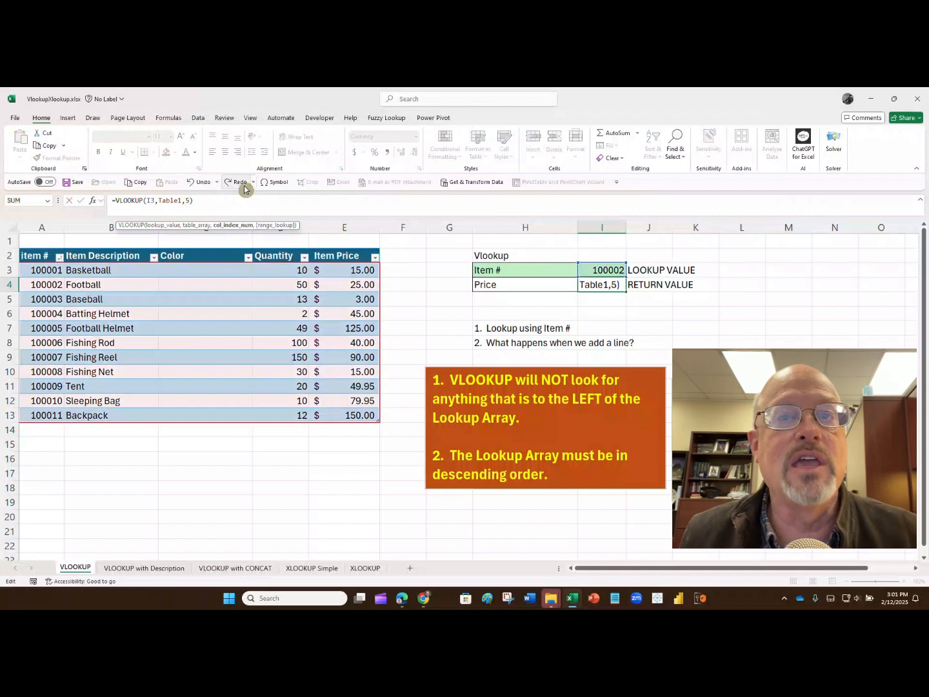
key("Return")
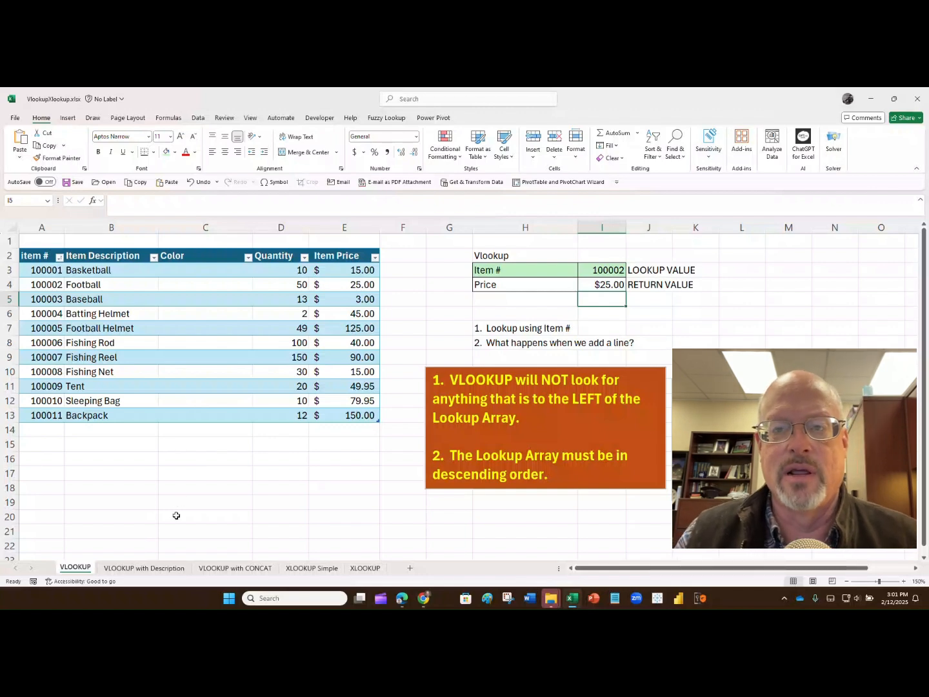
On the VLOOKUP with Description sheet, add a list data validation to cell H3 with the source range B3:B12.
left_click(146, 568)
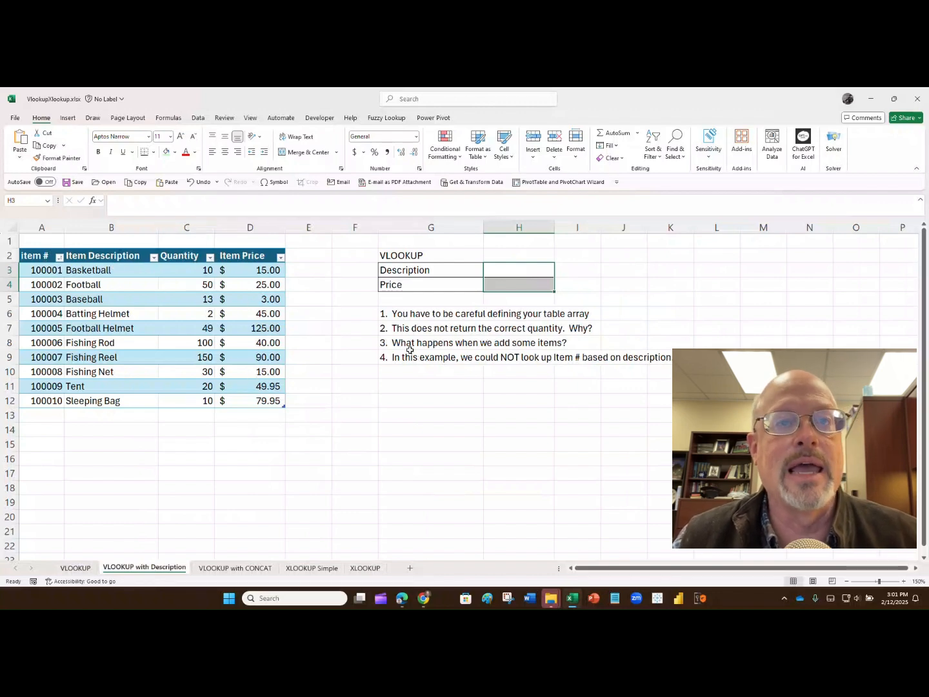
left_click(513, 272)
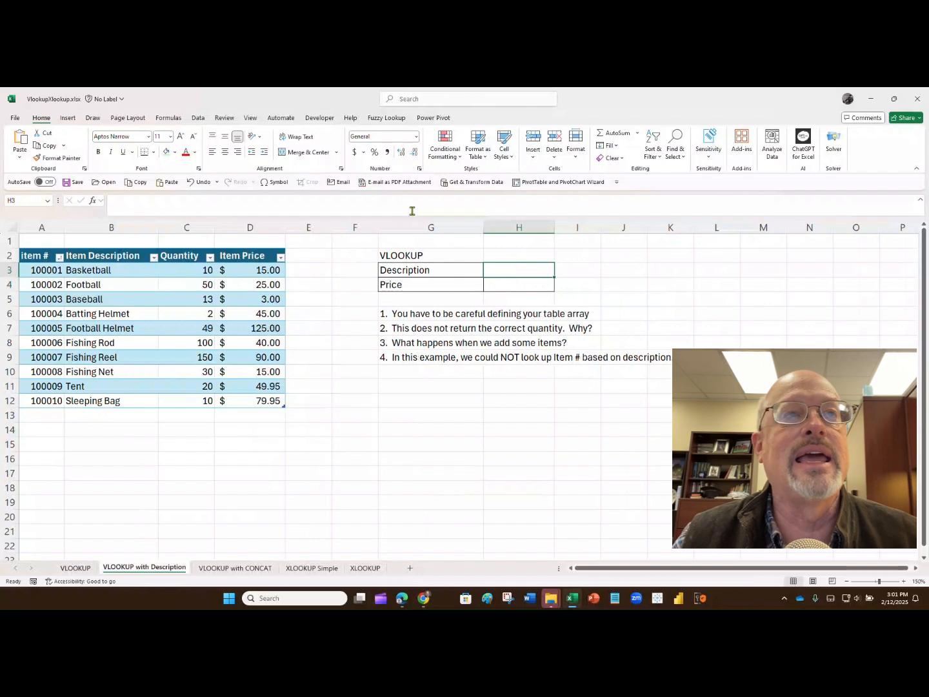
left_click(200, 118)
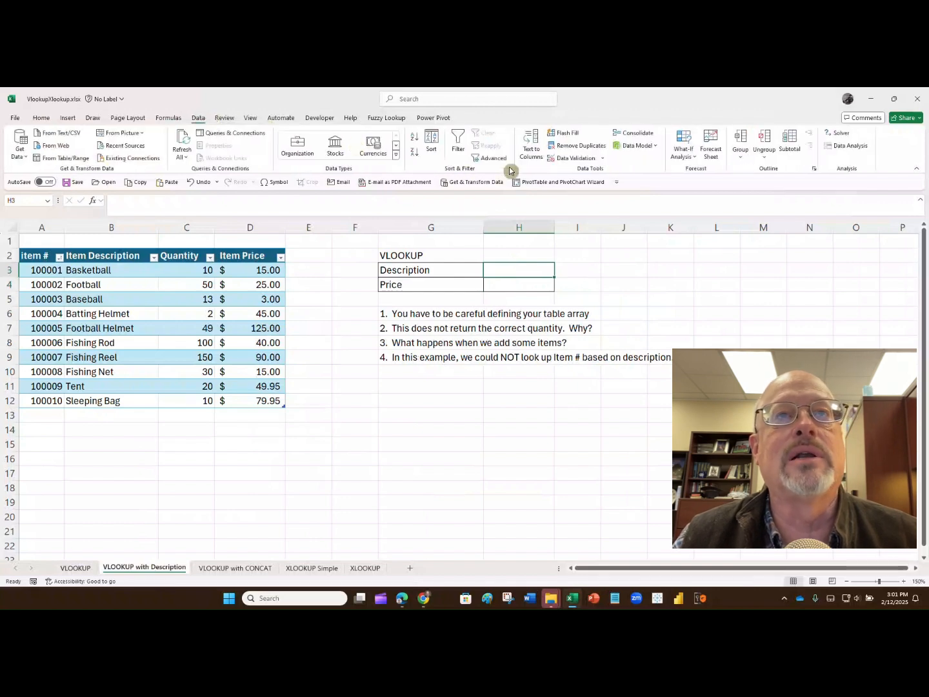
left_click(567, 159)
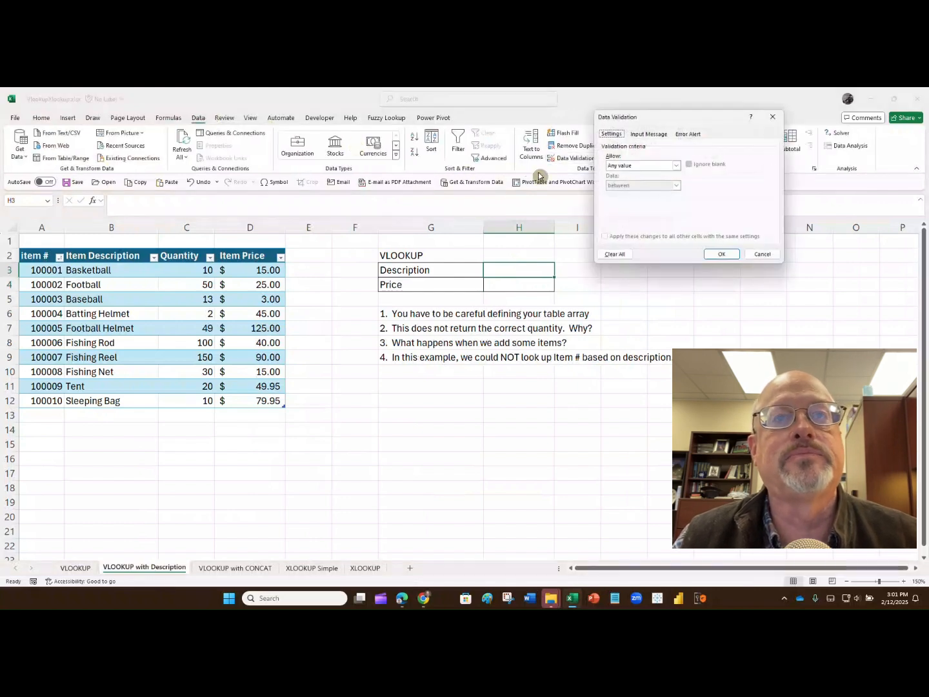
left_click(619, 165)
left_click(617, 191)
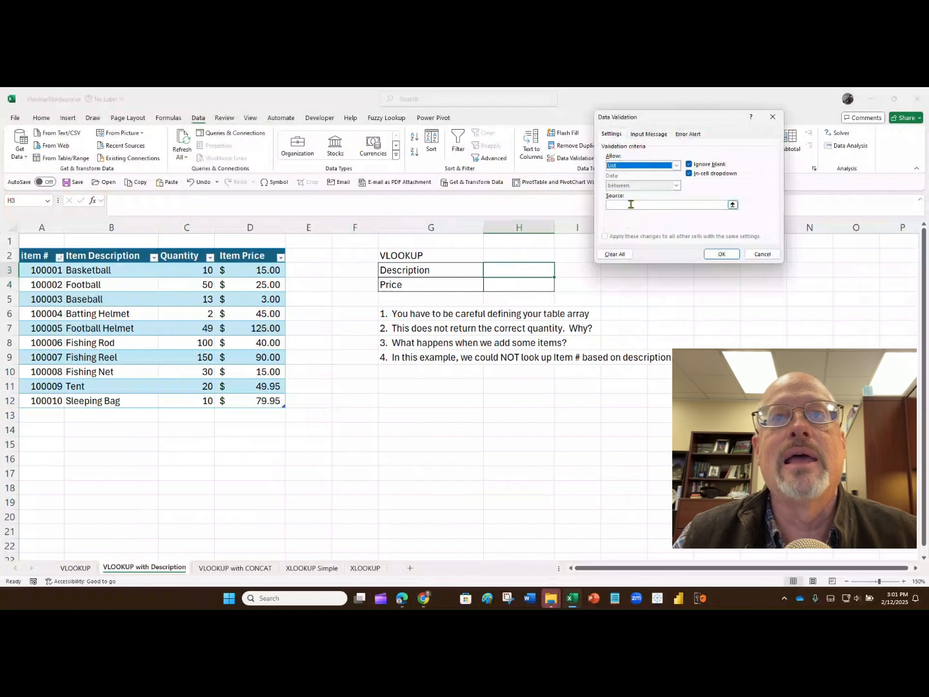
left_click(628, 205)
left_click_drag(120, 271, 122, 401)
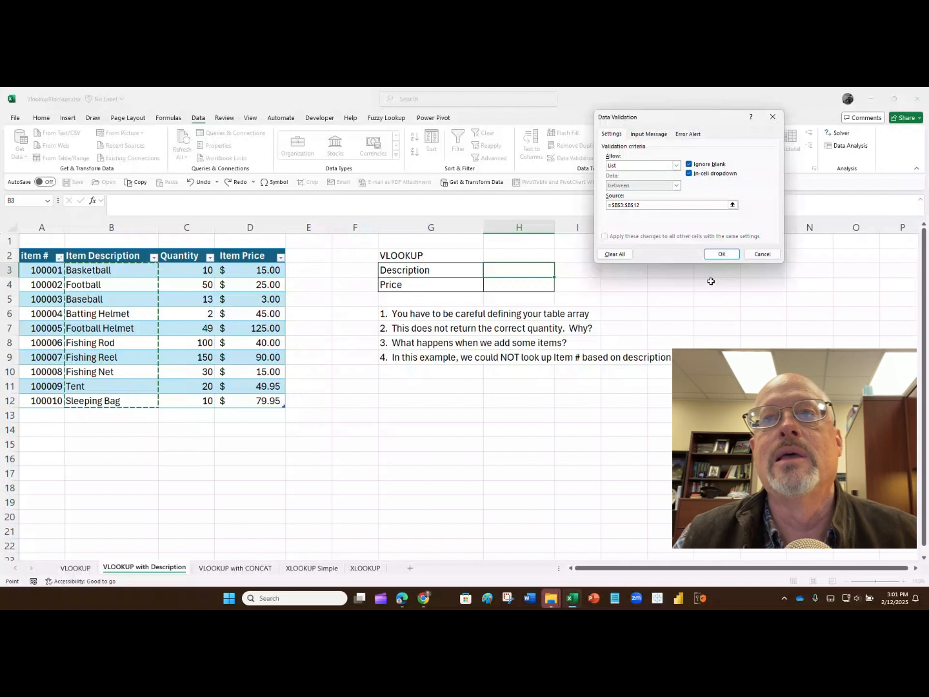
left_click(717, 254)
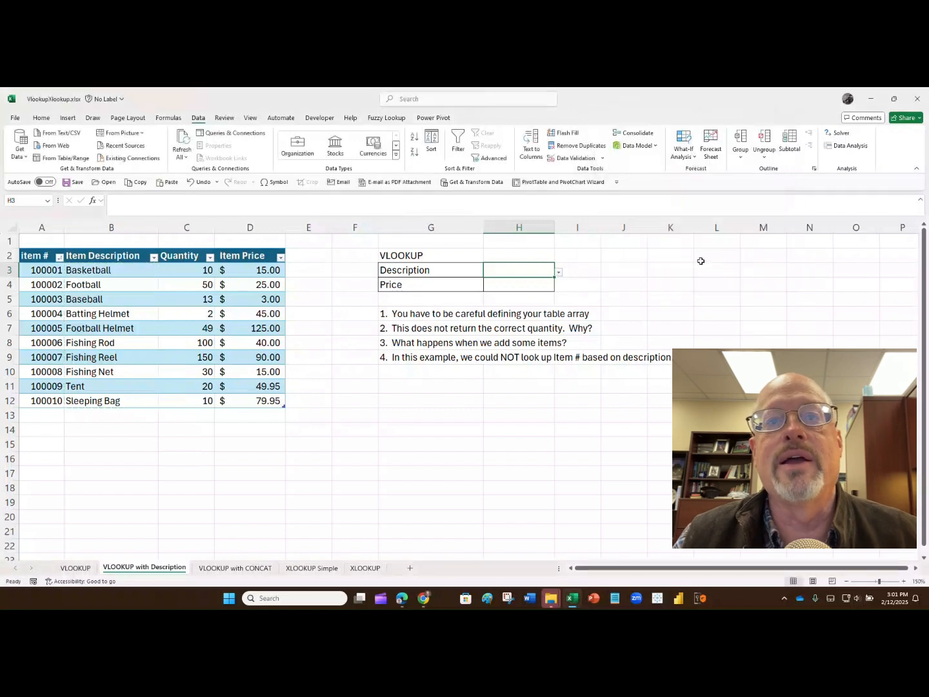
Start a VLOOKUP function in the Price cell H4 with H3 as its lookup value.
left_click(542, 285)
type("=")
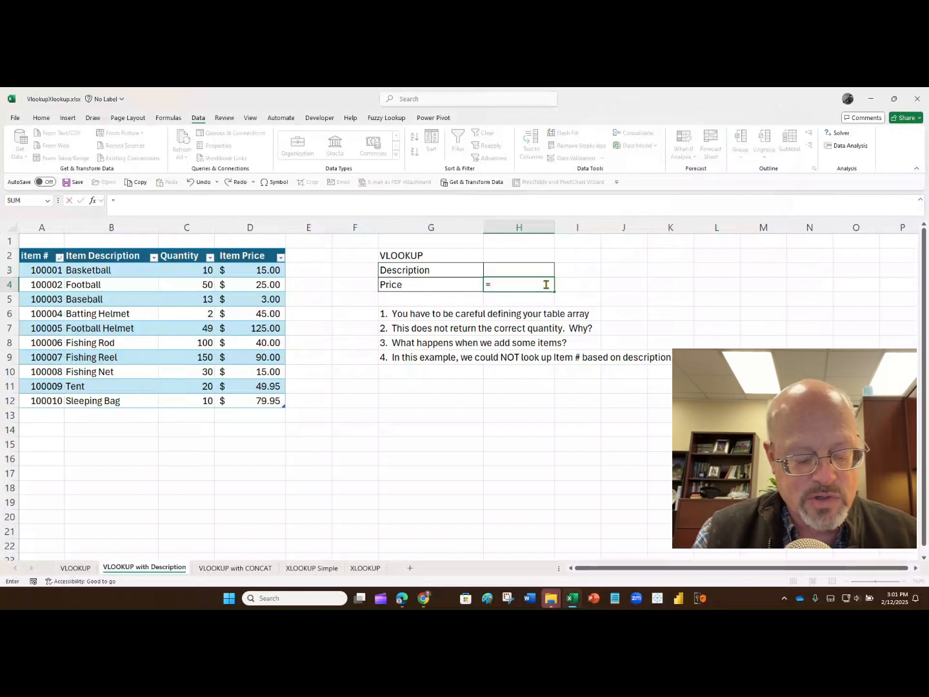
type("vlook")
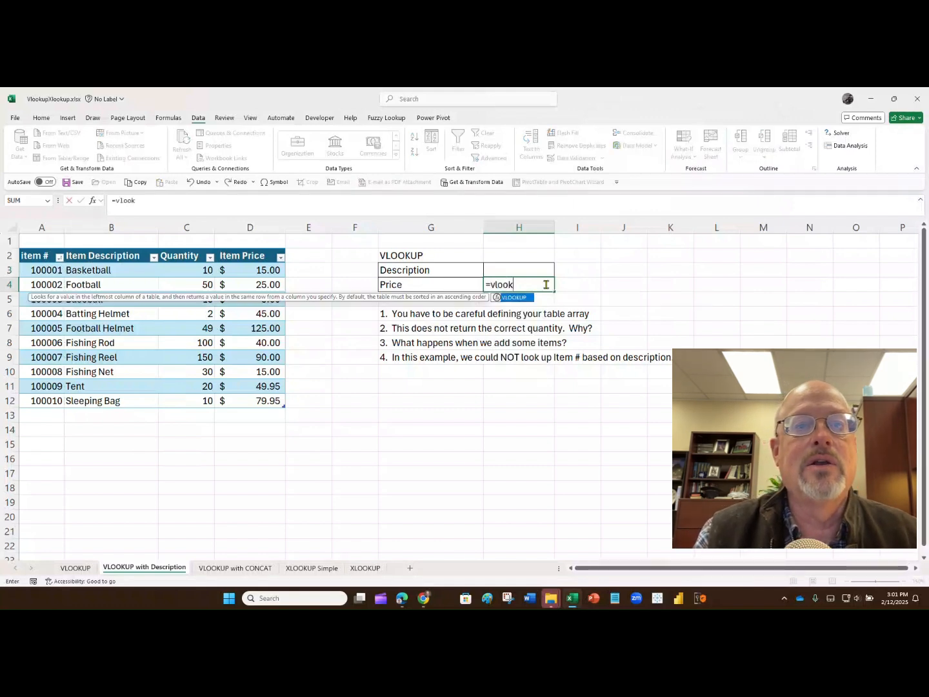
type("up(")
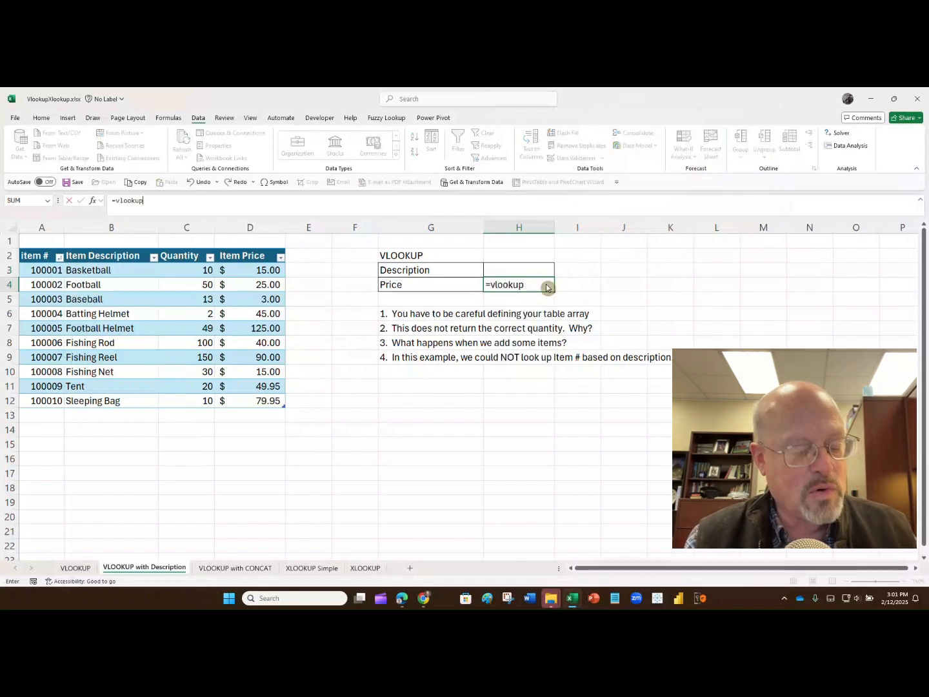
key("ctrl+a")
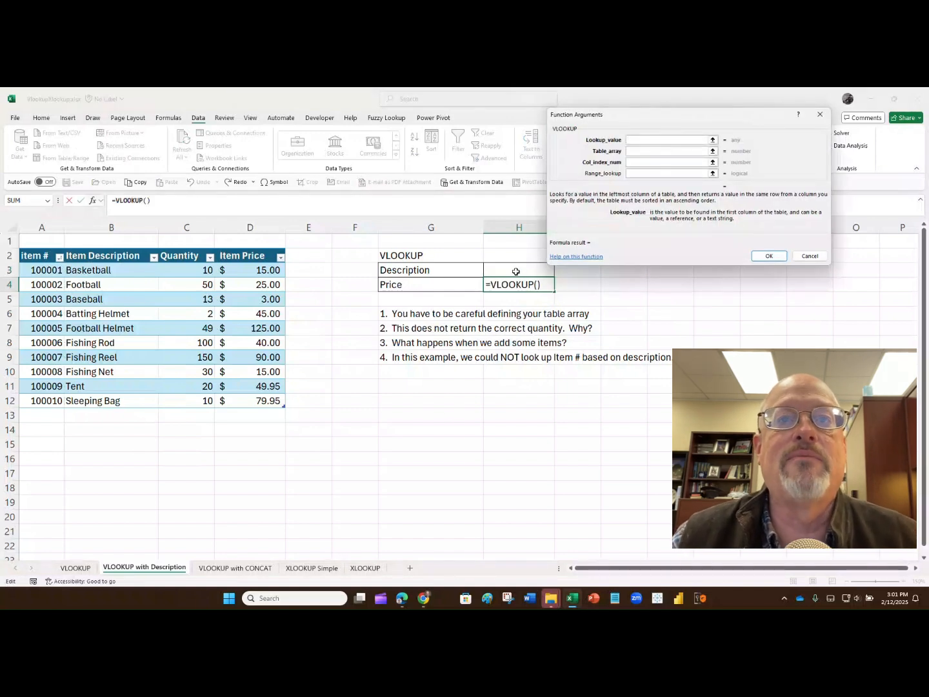
left_click(516, 271)
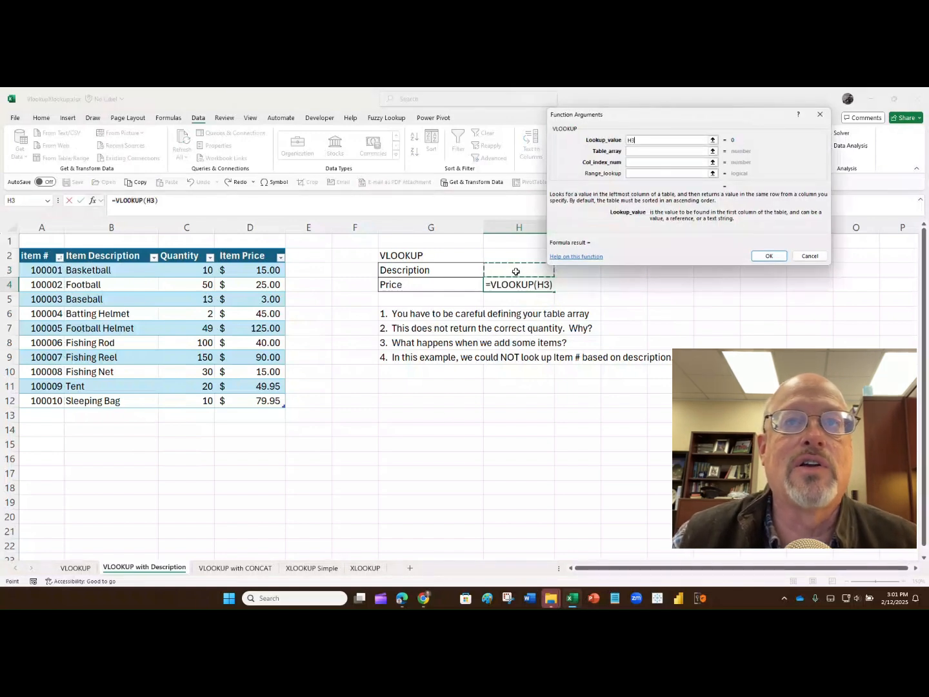
key("Tab")
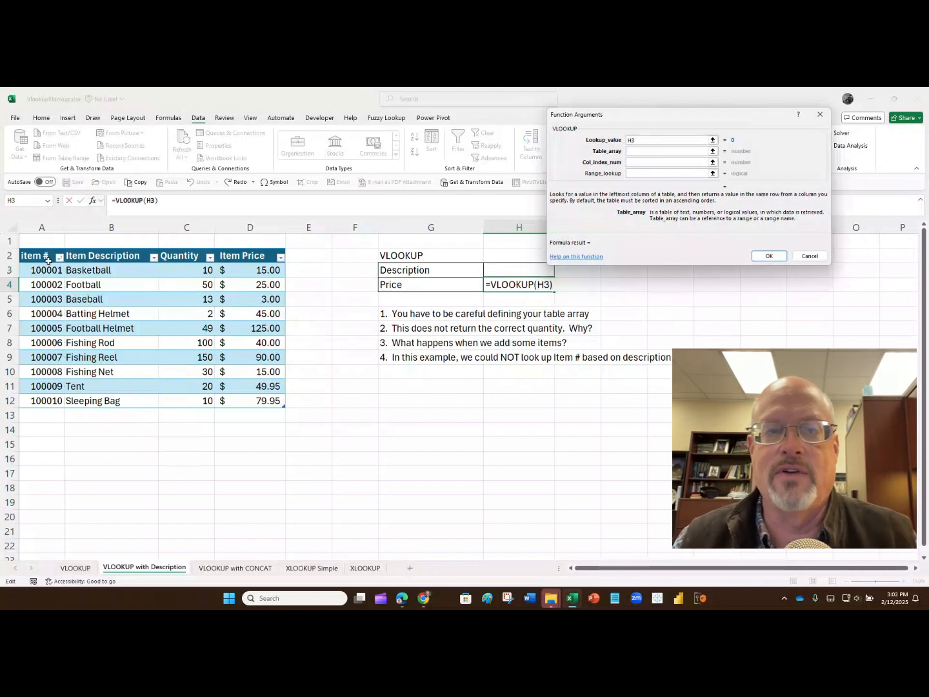
Complete the VLOOKUP with the table's Item Description to Item Price columns as the table array and column index number 3.
left_click(88, 271)
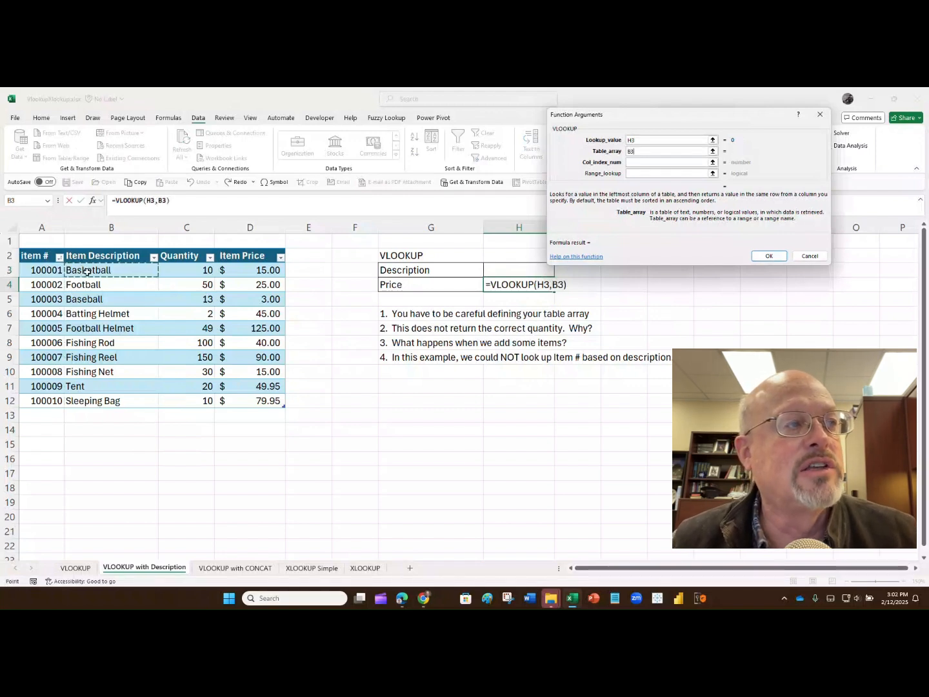
left_click_drag(87, 272, 258, 270)
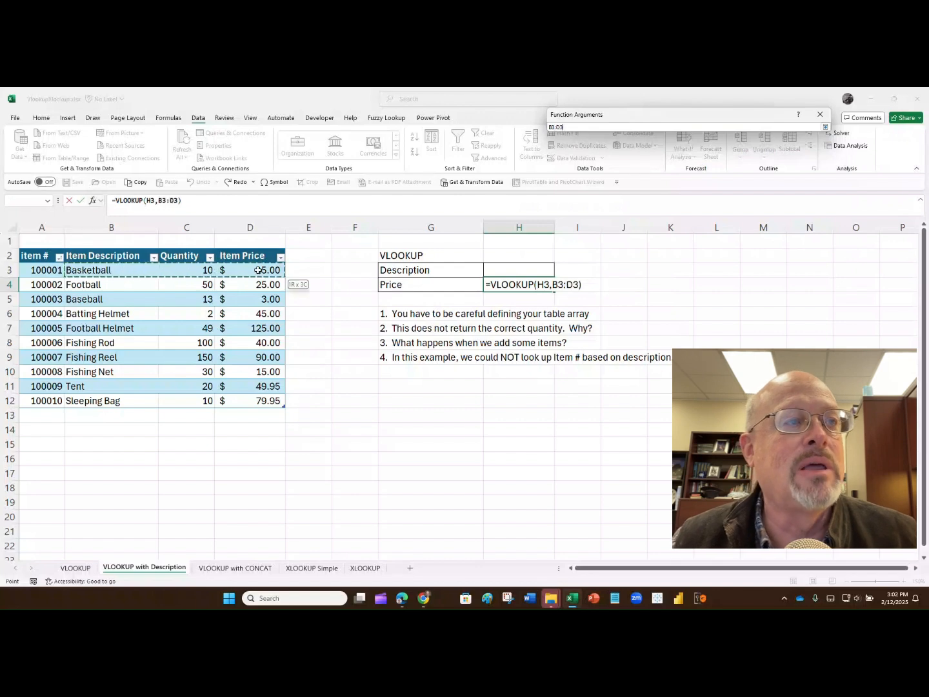
left_click_drag(274, 342, 270, 399)
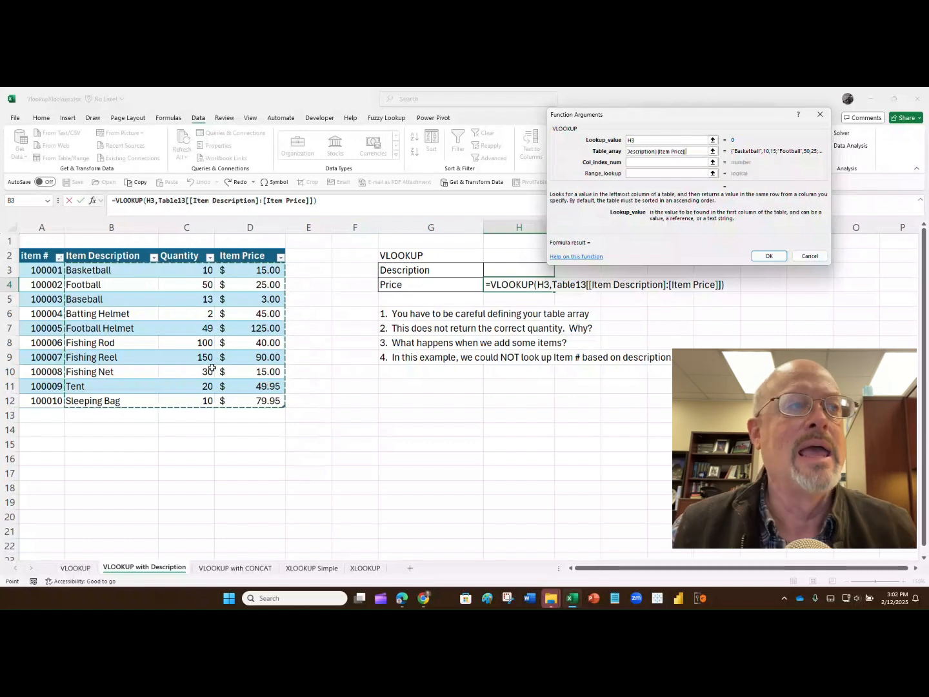
left_click(642, 164)
left_click(642, 165)
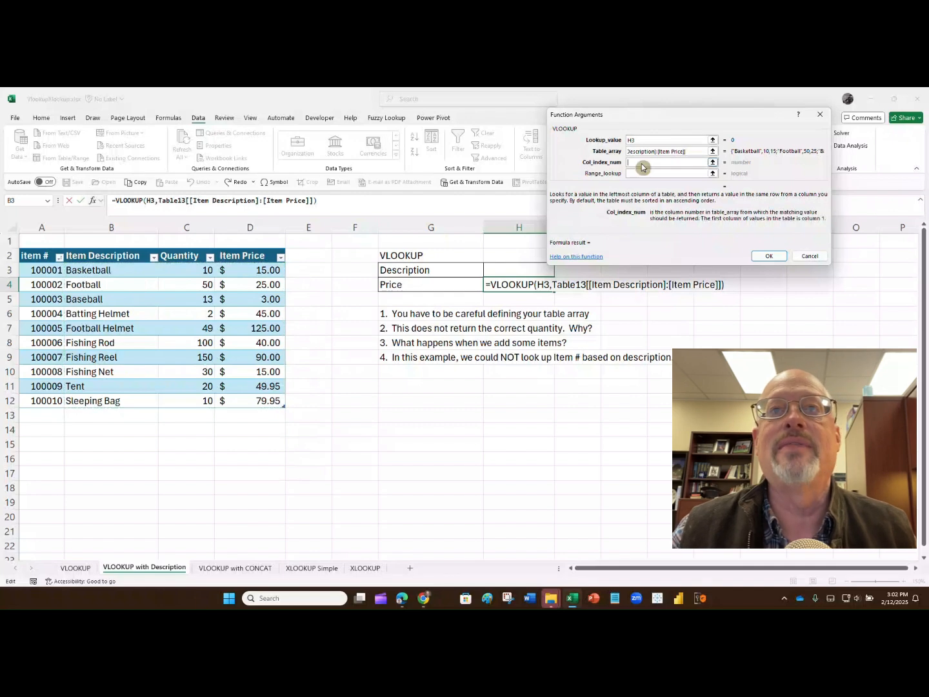
type("3")
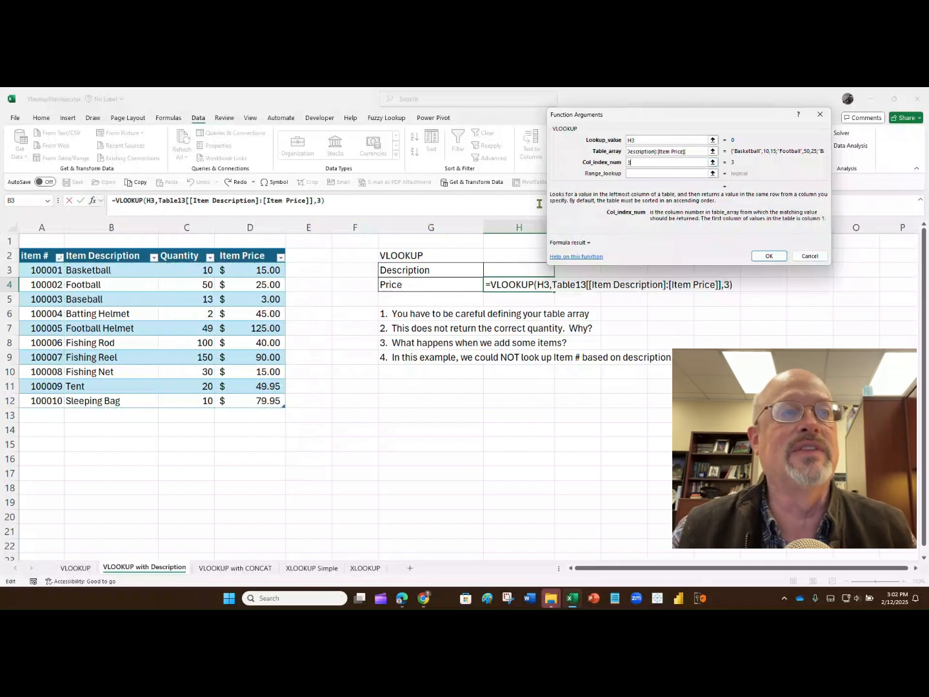
left_click(767, 256)
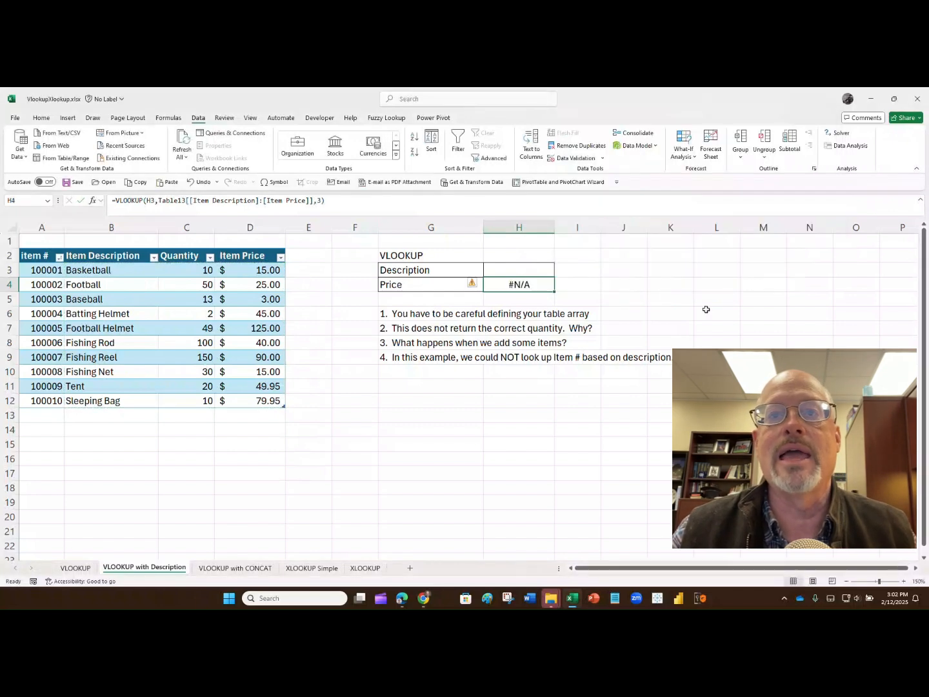
Test the price lookup by choosing Batting Helmet, Fishing Reel and finally Sleeping Bag in the Description cell H3.
left_click(545, 270)
left_click(561, 277)
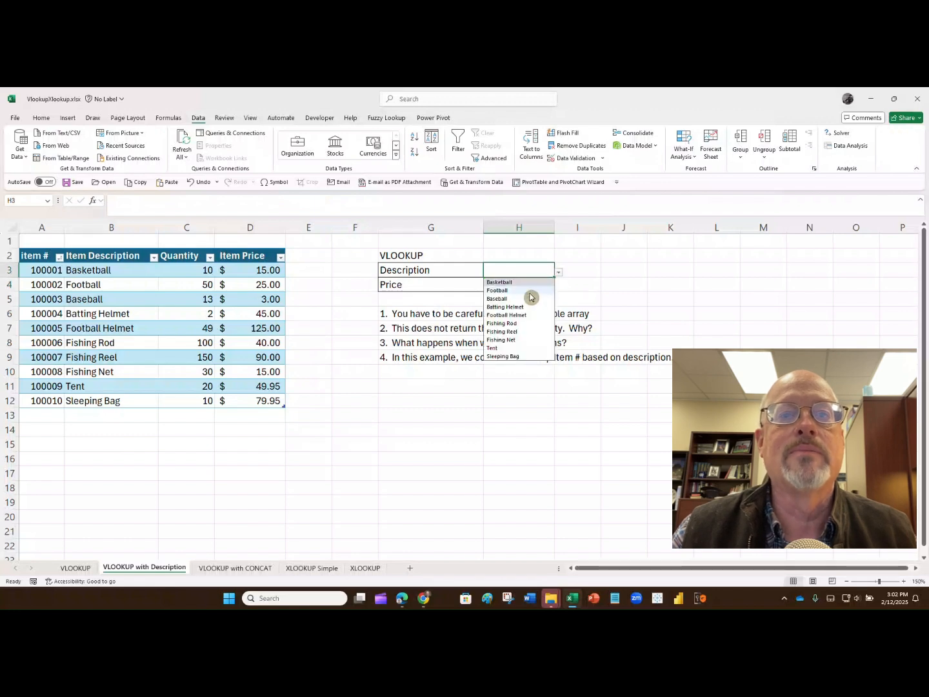
left_click(516, 310)
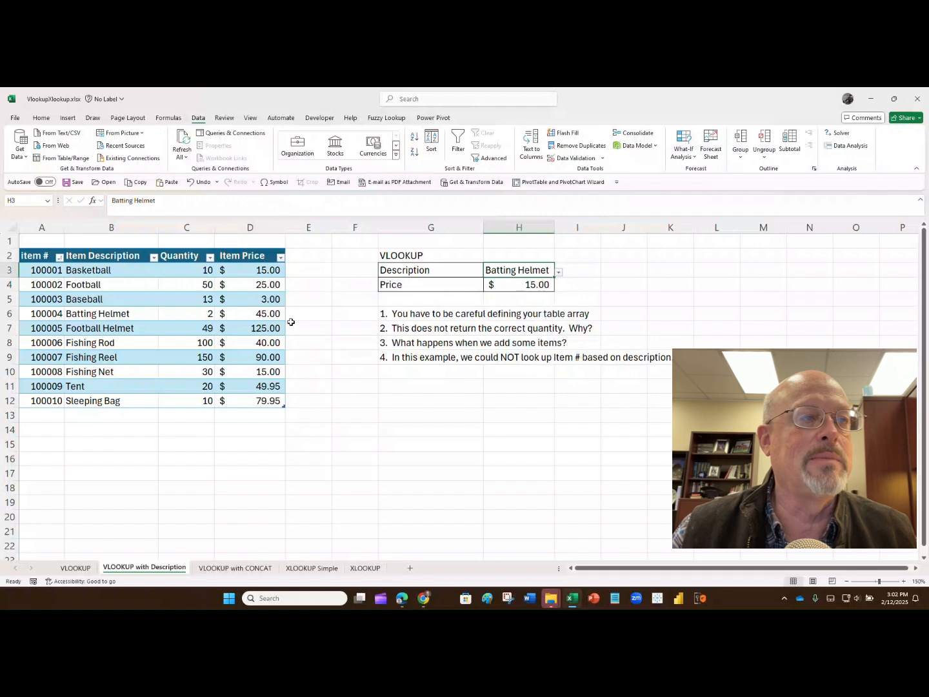
left_click(558, 270)
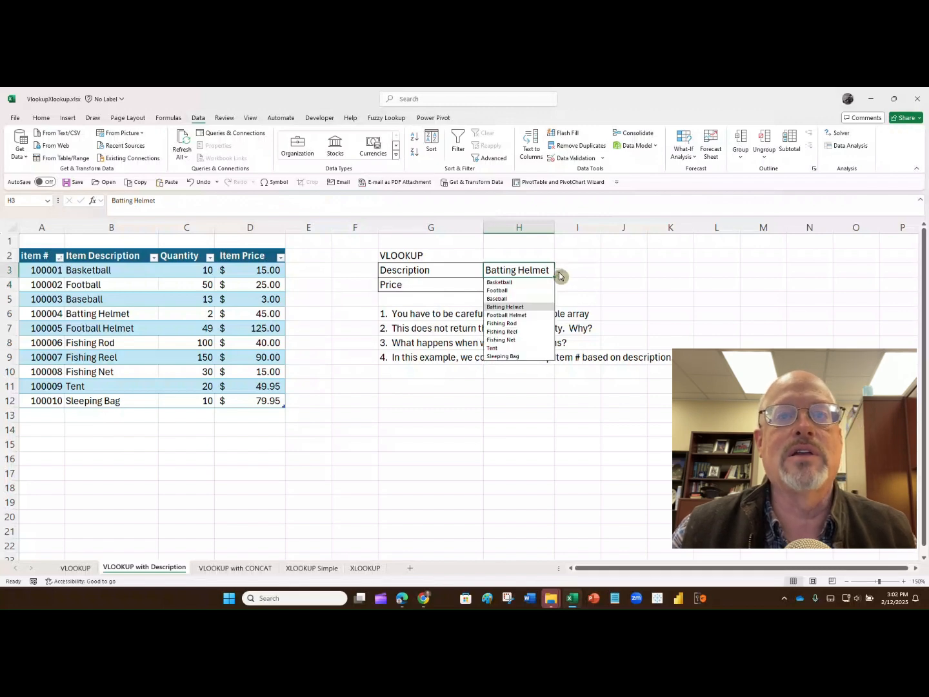
left_click(512, 330)
left_click(512, 330)
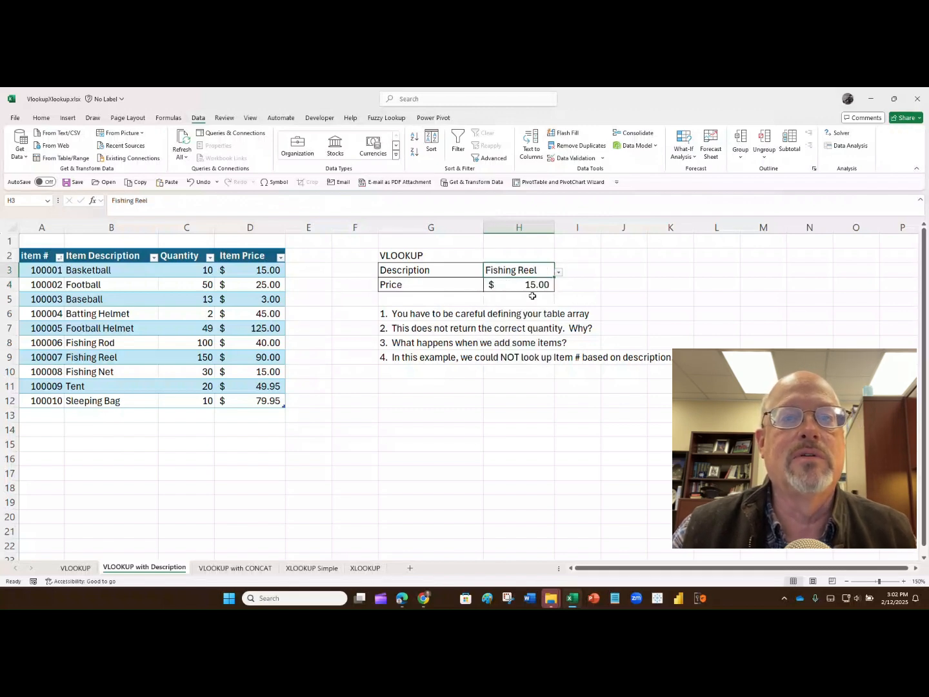
left_click(558, 271)
left_click(510, 356)
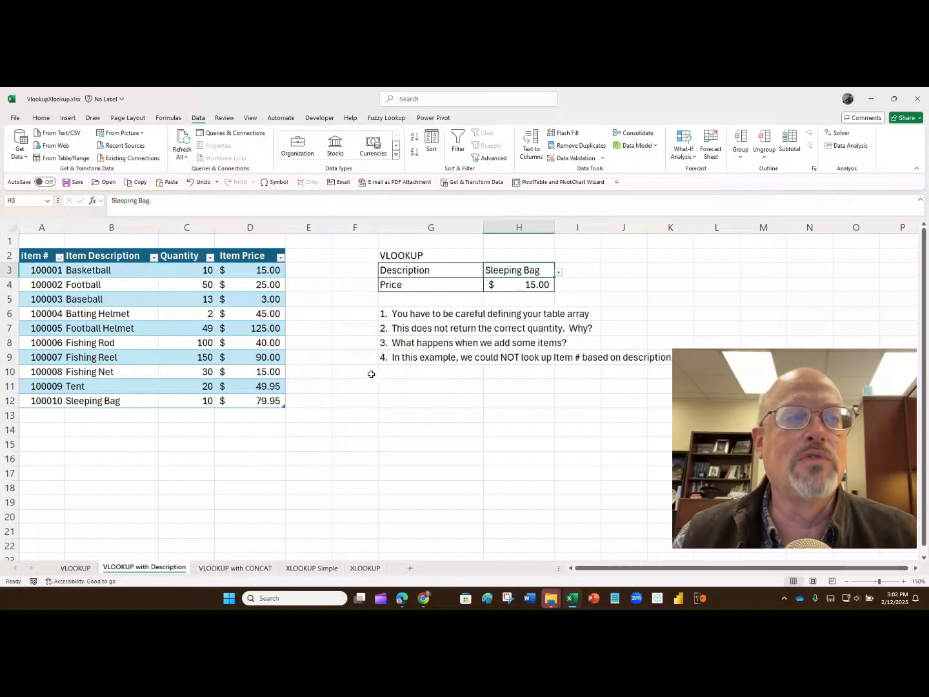
Paste the copied text box with the two VLOOKUP rules and place it just below the numbered notes, around rows 10 to 17.
left_click(399, 411)
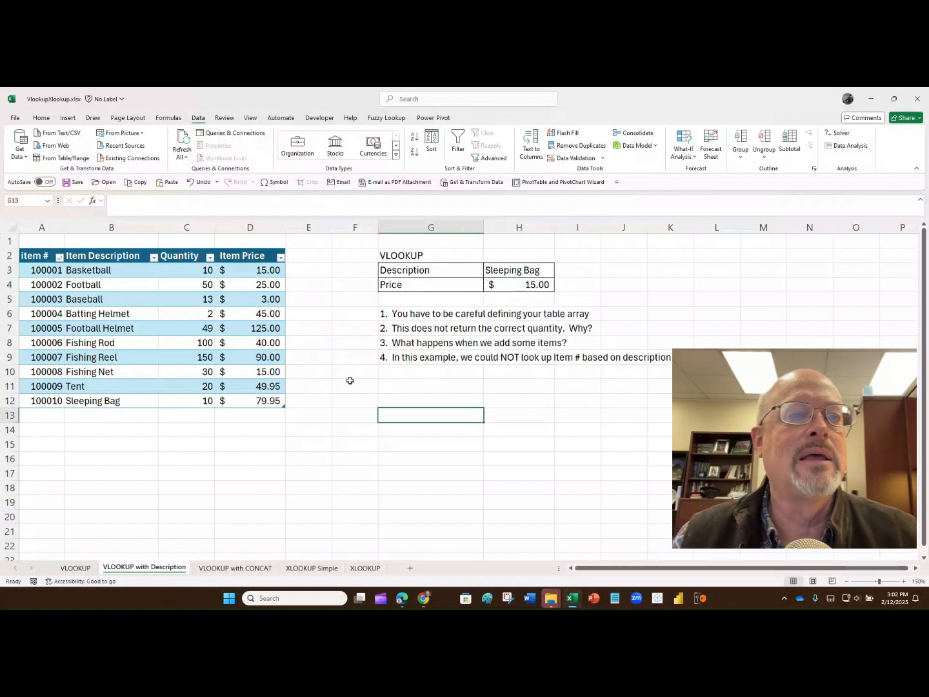
left_click(42, 119)
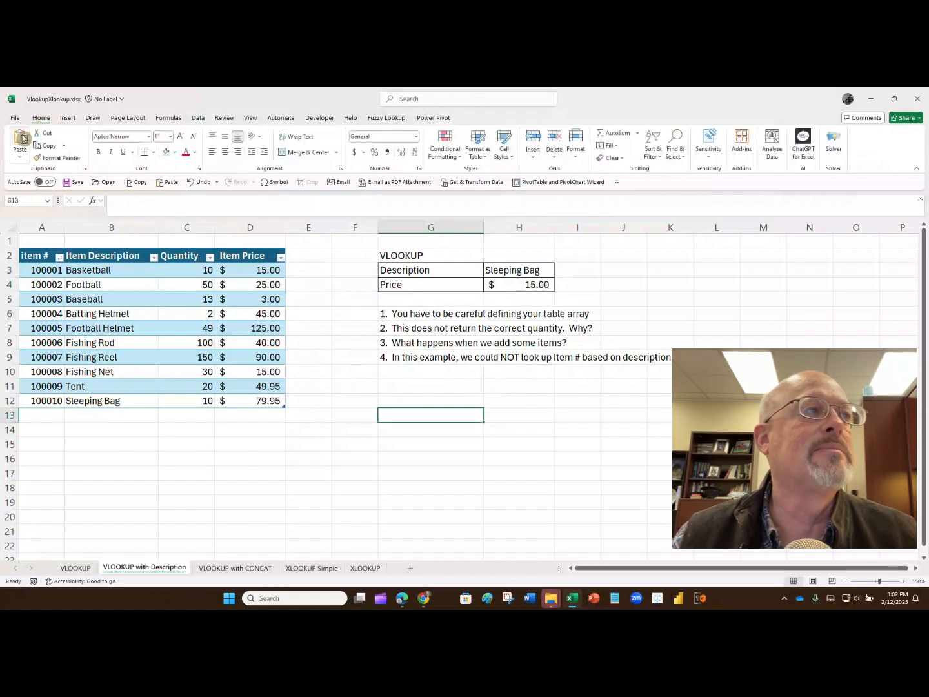
key("ctrl+v")
left_click_drag(409, 411, 366, 367)
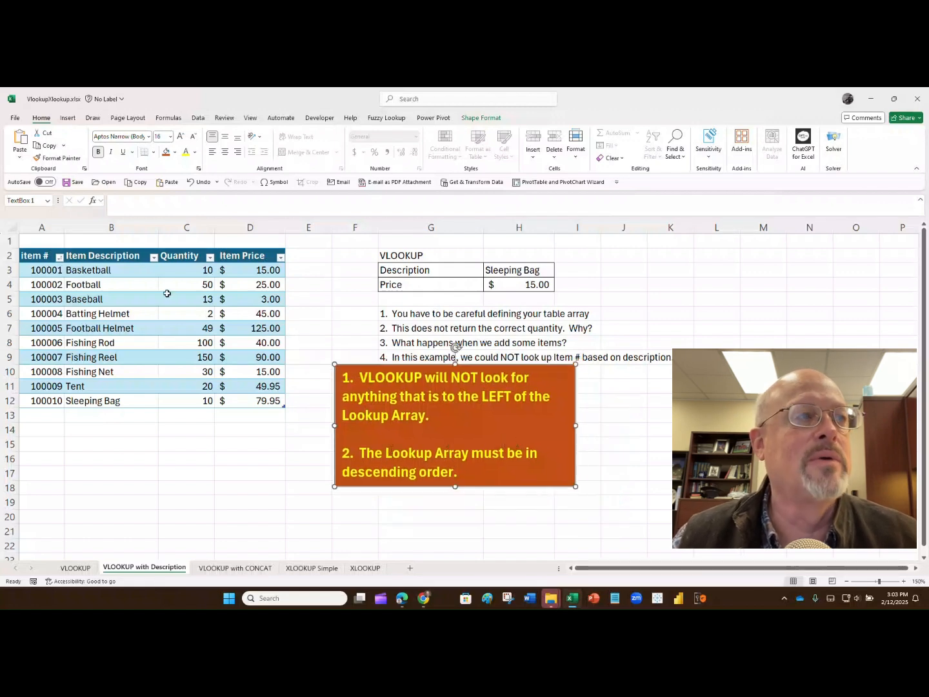
left_click(105, 270)
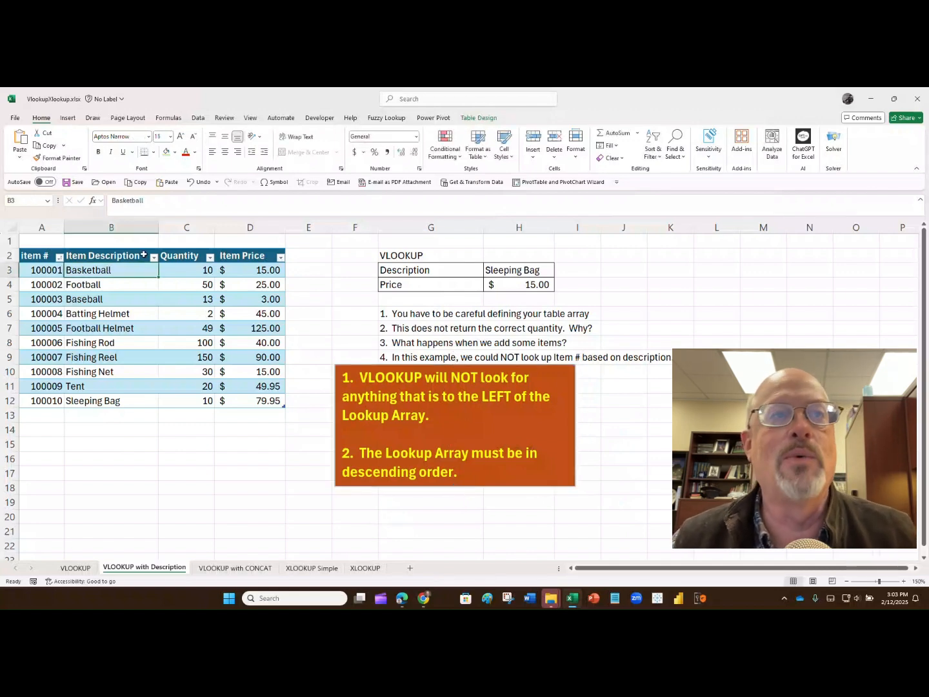
Sort the item table by Item Description in A to Z order.
left_click(201, 117)
left_click(432, 143)
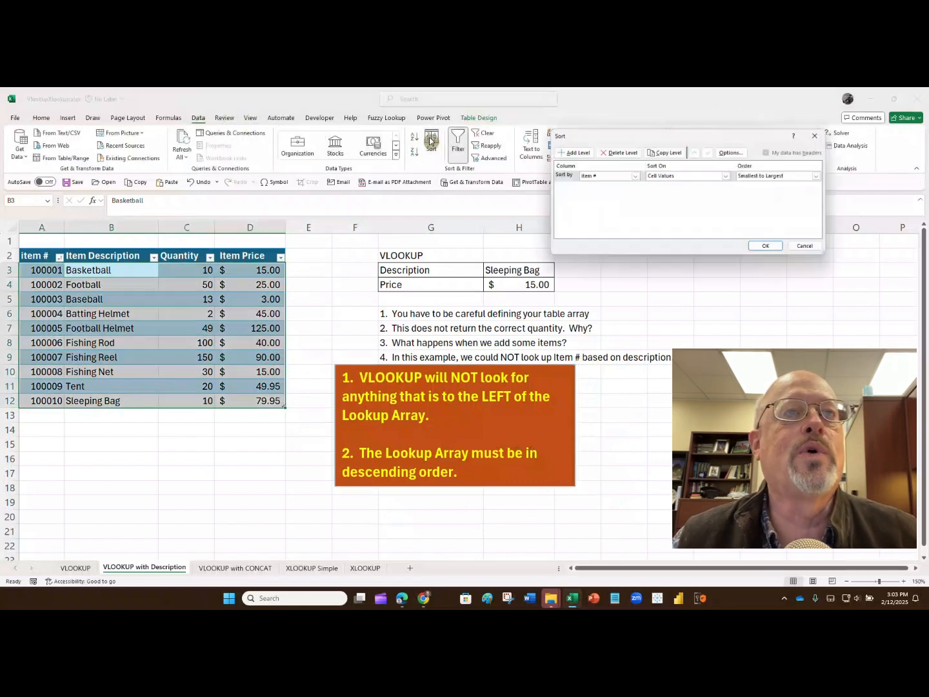
left_click(635, 176)
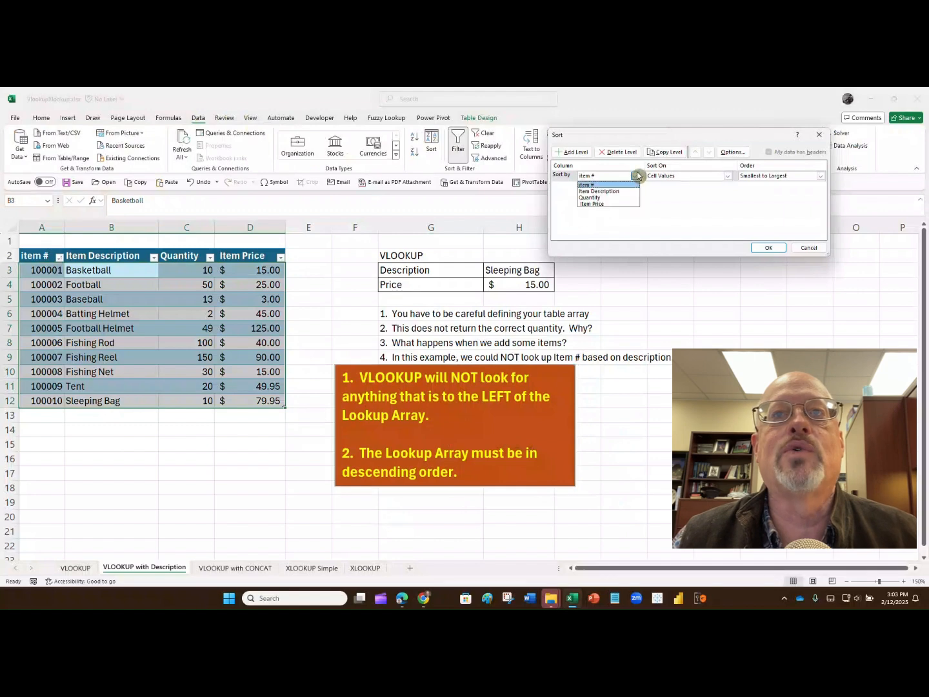
left_click(624, 191)
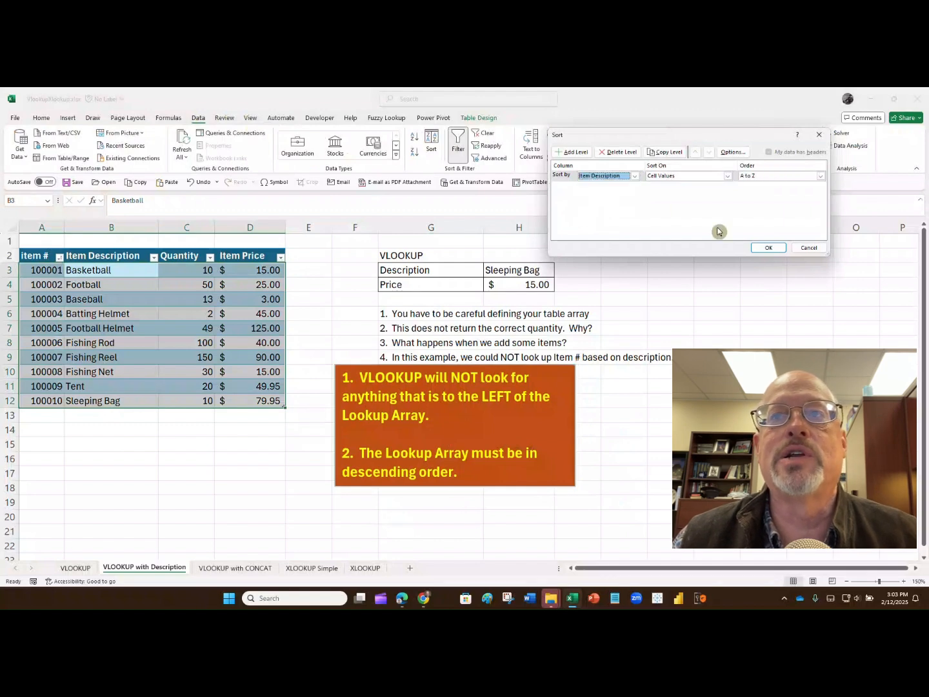
left_click(766, 248)
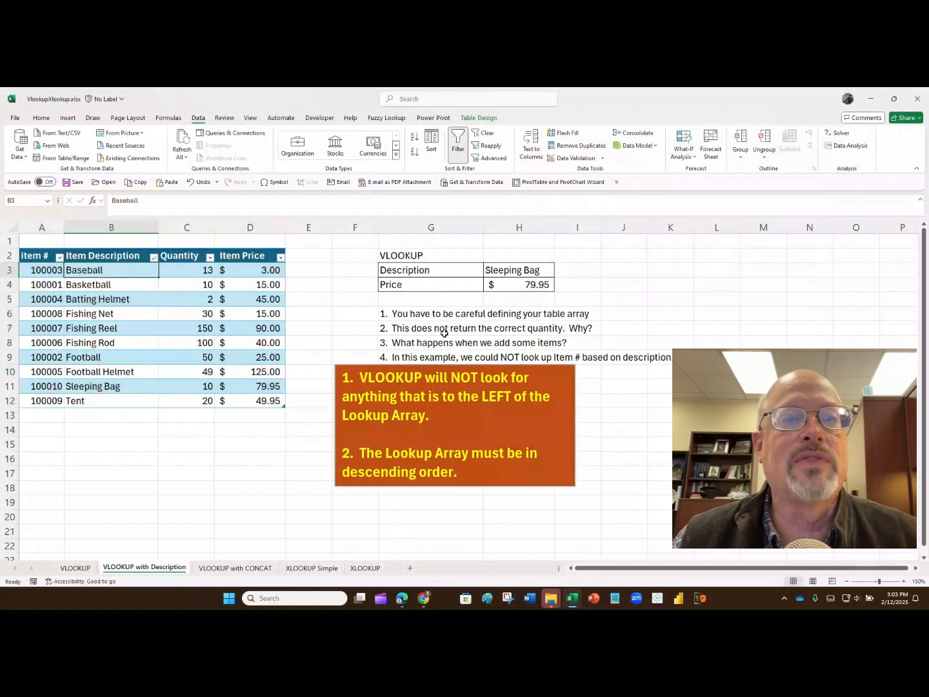
Test the price lookup on the sorted table by choosing Batting Helmet and finally Fishing Reel in the Description cell H3.
left_click(547, 270)
left_click(594, 267)
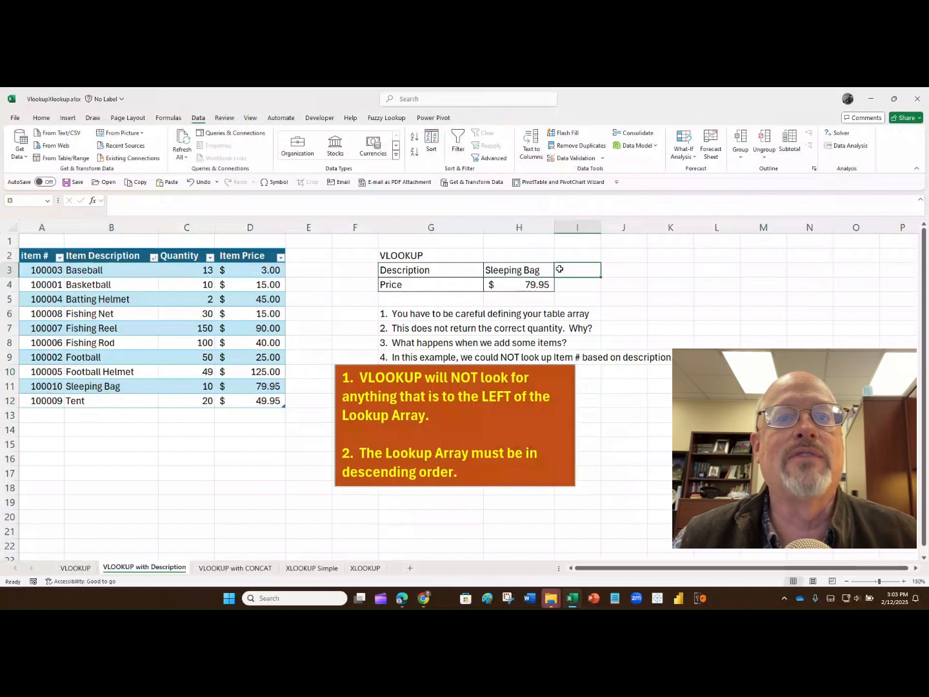
left_click(549, 269)
left_click(559, 272)
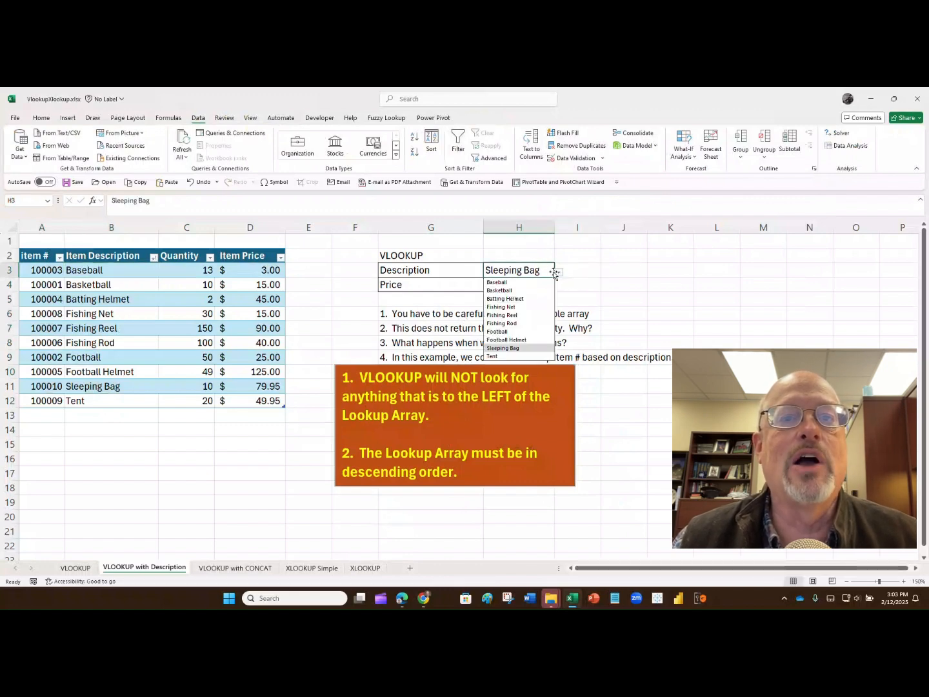
left_click(530, 300)
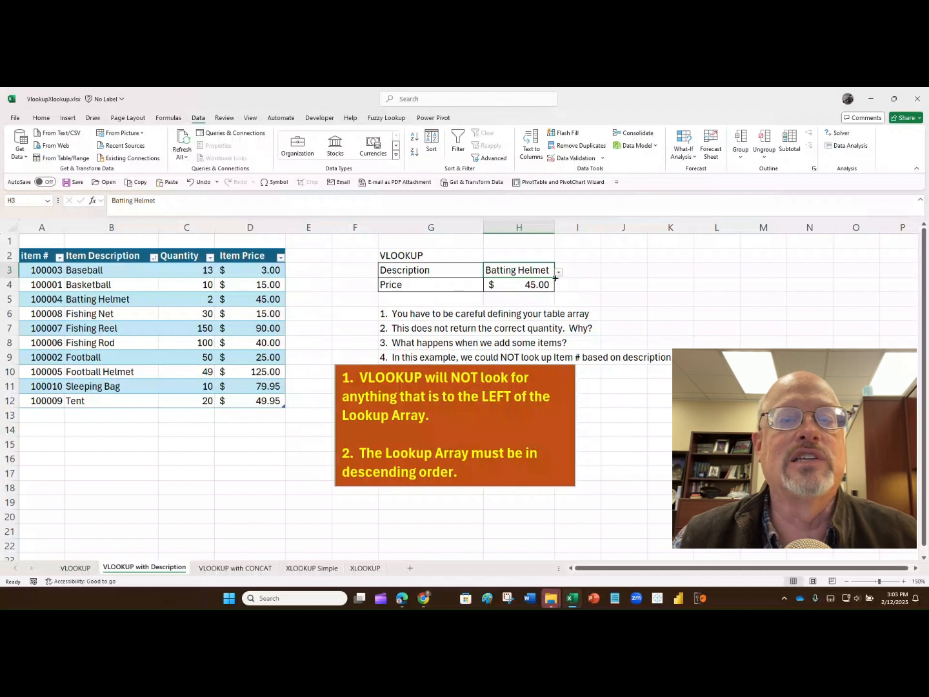
left_click(560, 271)
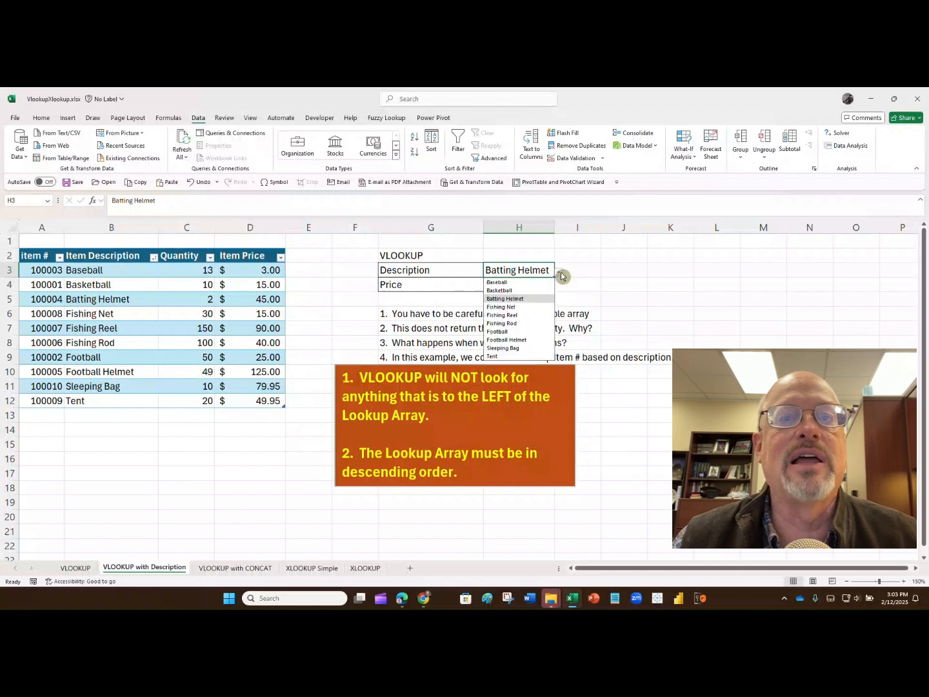
left_click(521, 315)
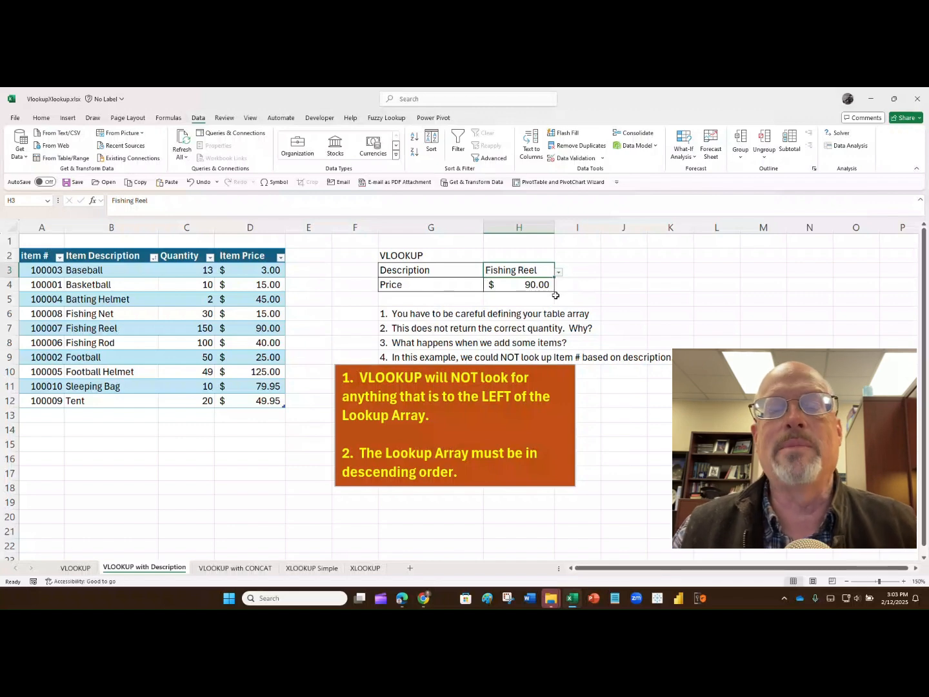
Add a row at the end of the table with item # 100011, description Backpack, quantity 12 and price 150.
left_click(42, 415)
type("1")
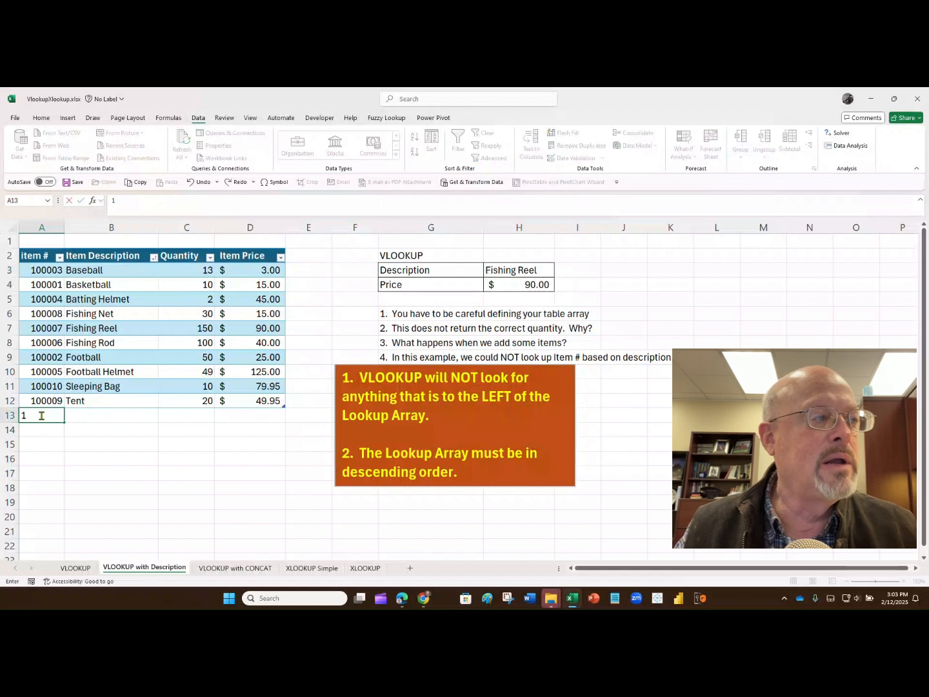
type("0000")
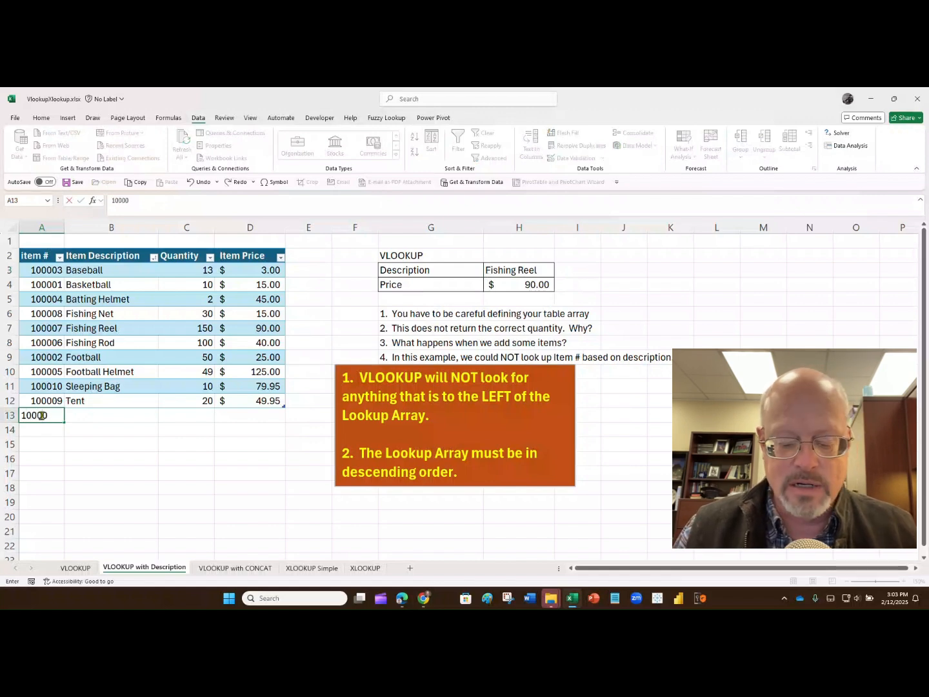
key("BackSpace")
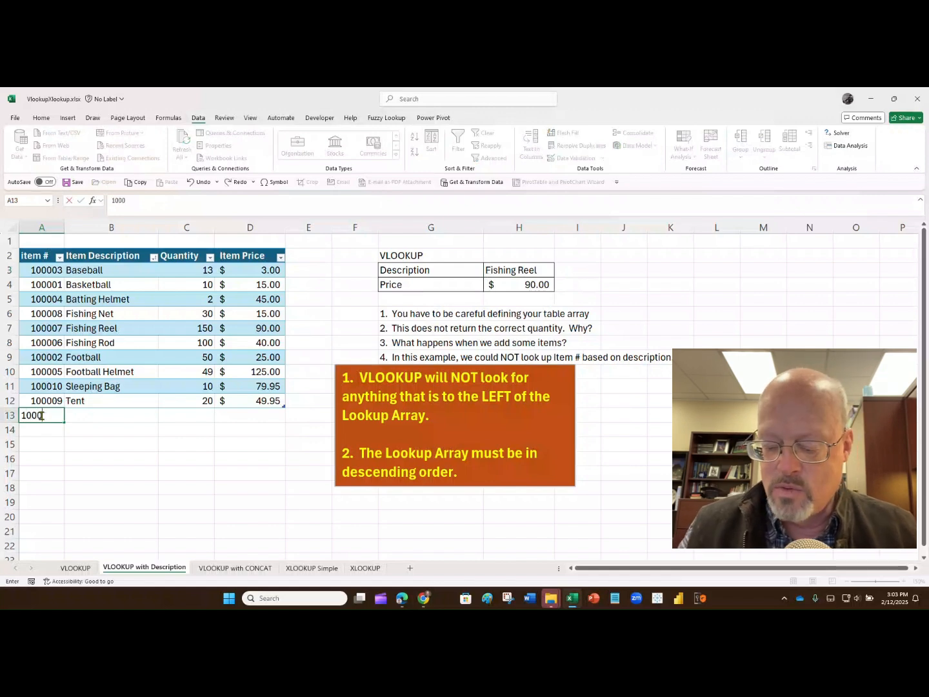
type("11")
key("Tab")
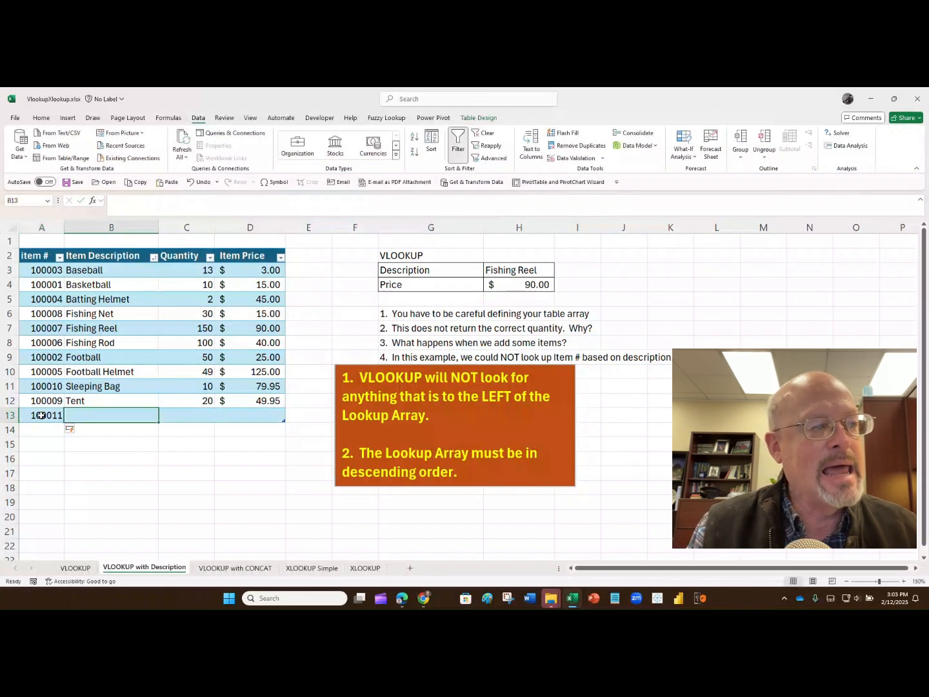
type("Backpack")
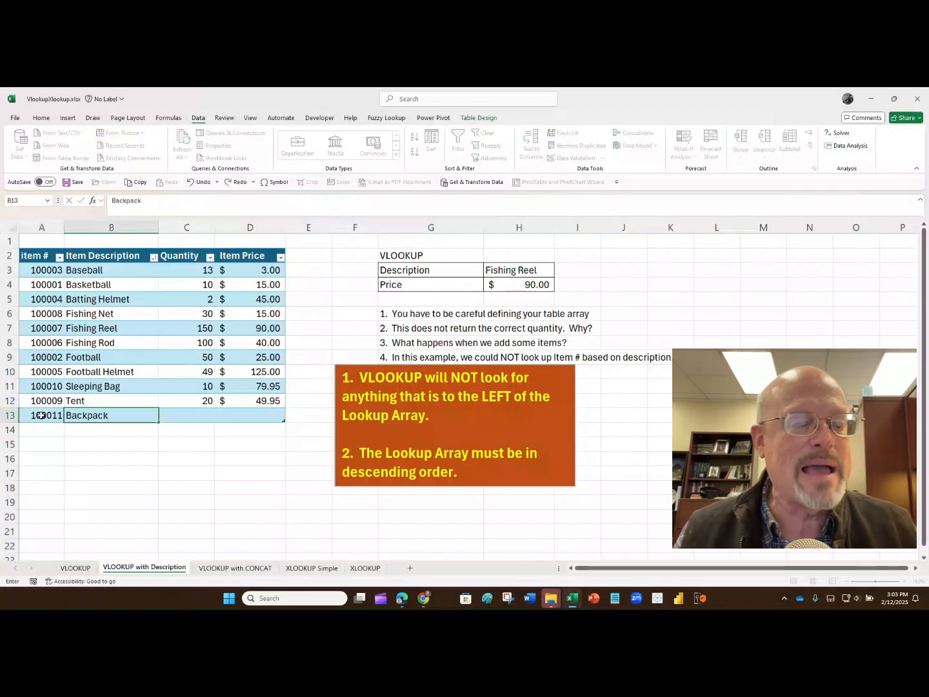
key("Tab")
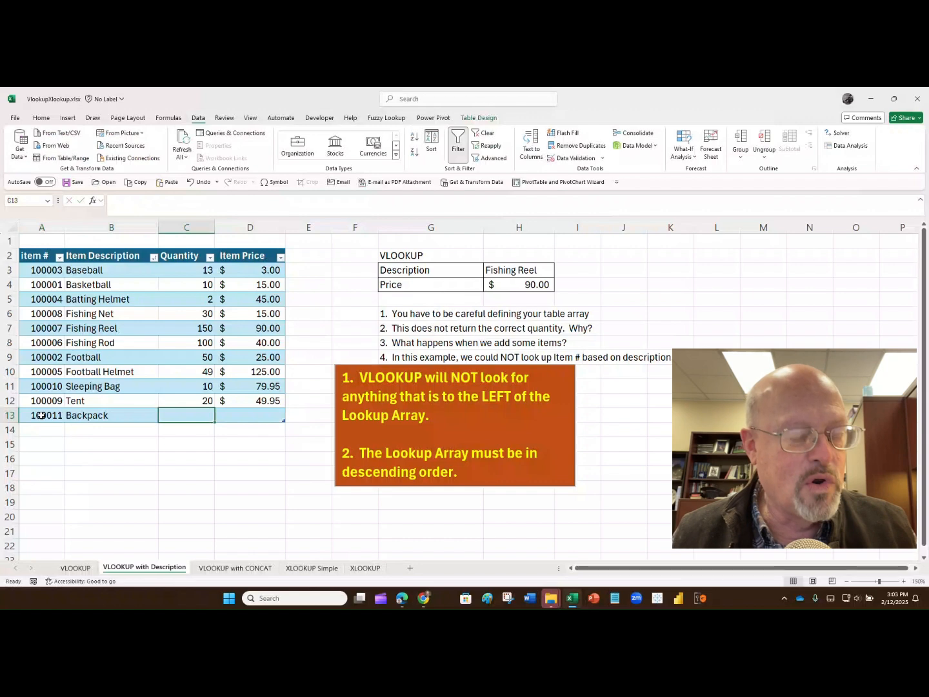
type("12")
key("Tab")
type("150")
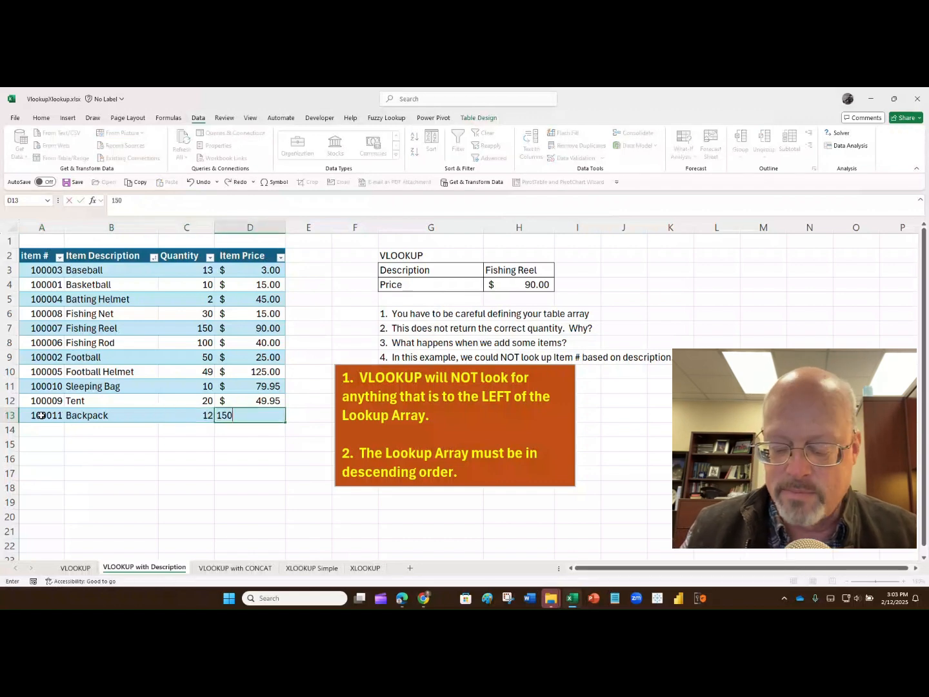
key("Return")
left_click(158, 354)
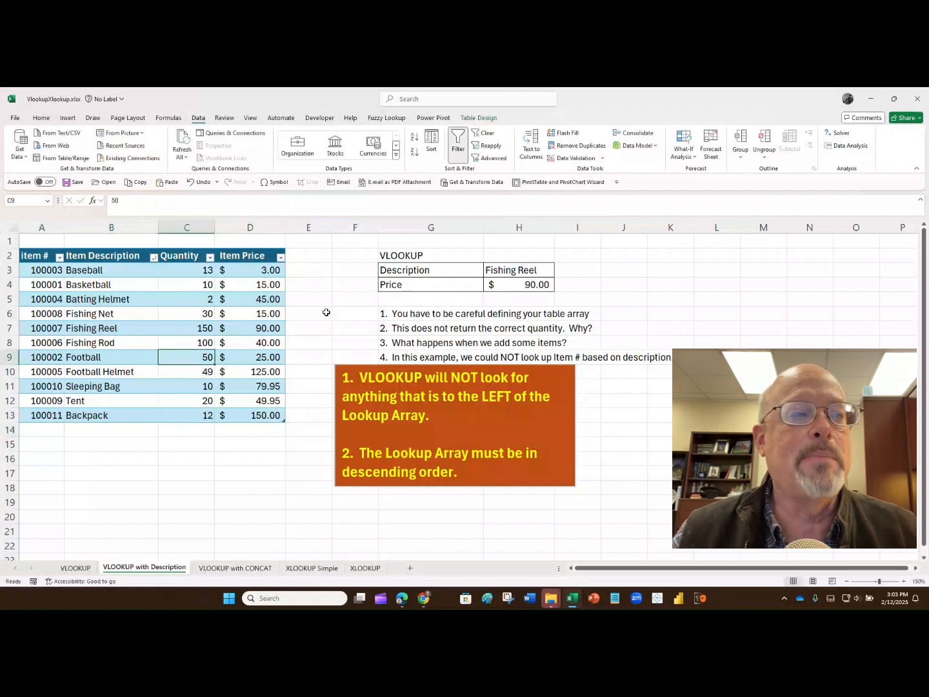
Test the lookup with the new row by choosing Backpack, Baseball, Batting Helmet and finally Backpack again in H3.
left_click(503, 269)
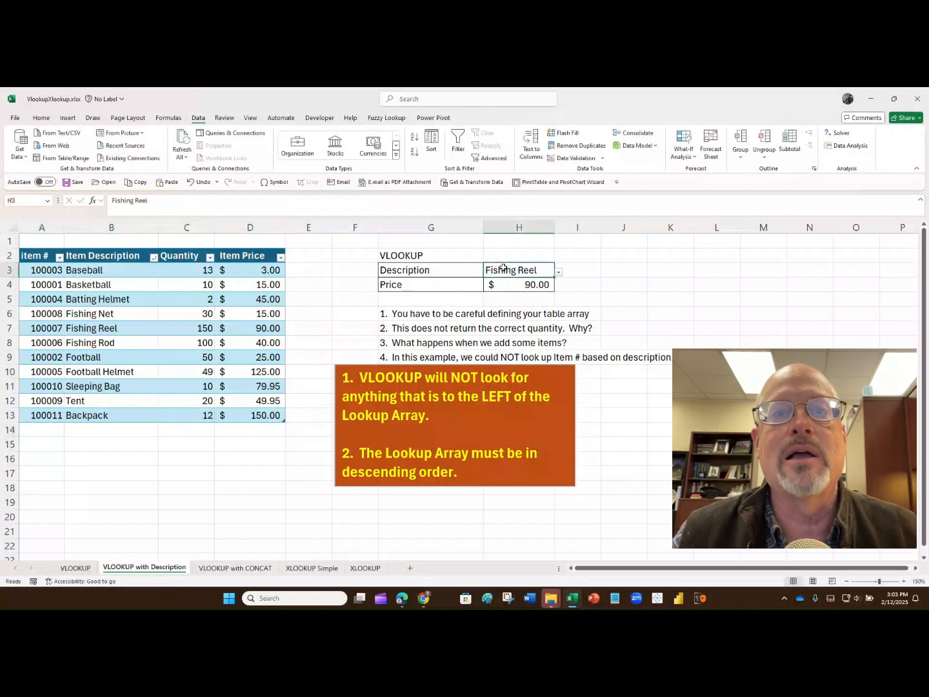
left_click(559, 274)
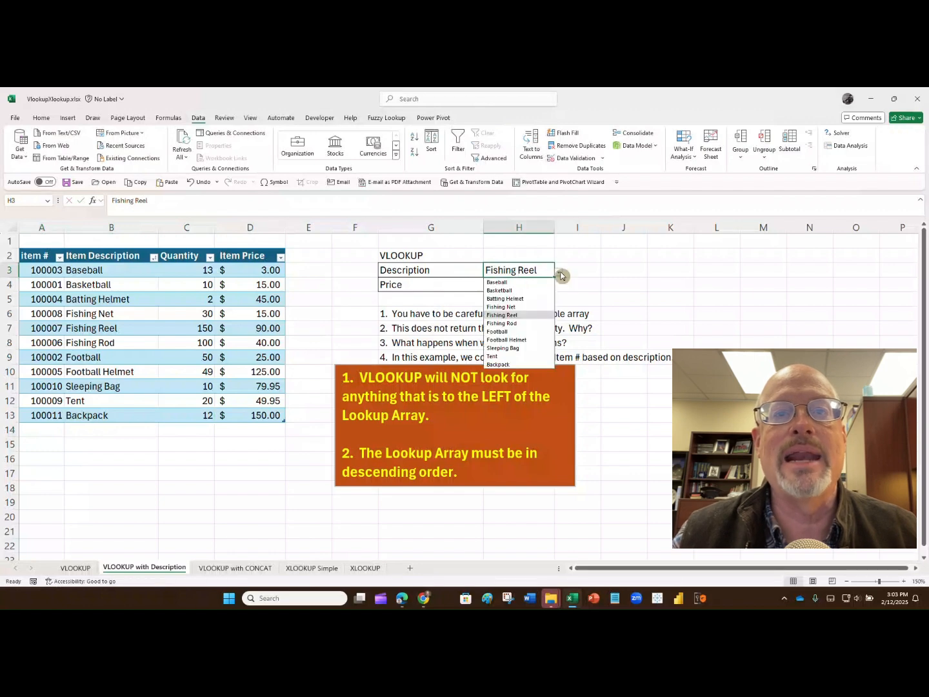
left_click(520, 364)
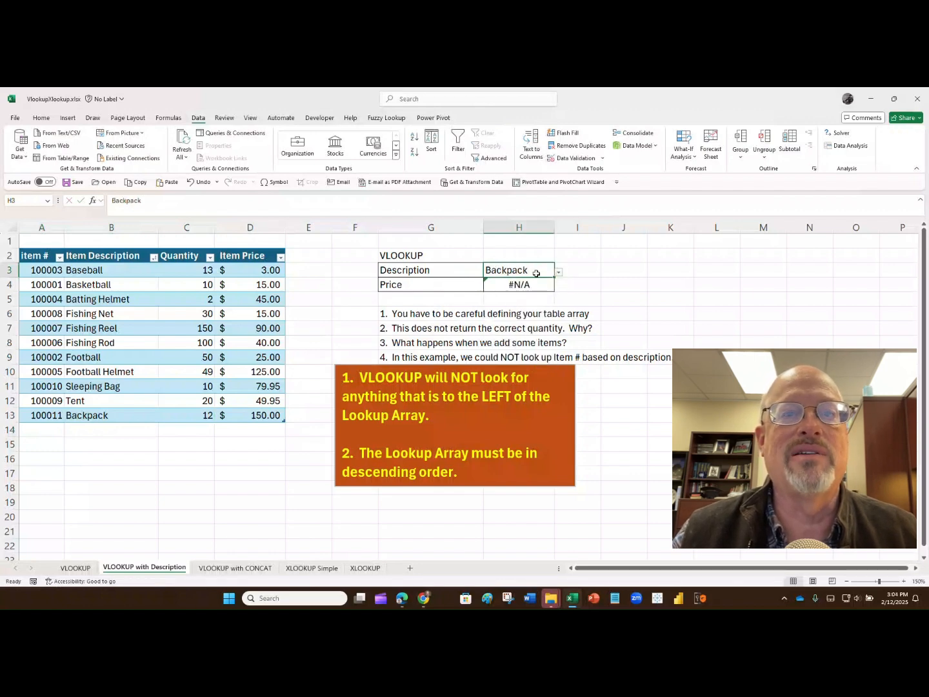
left_click(559, 272)
left_click(542, 282)
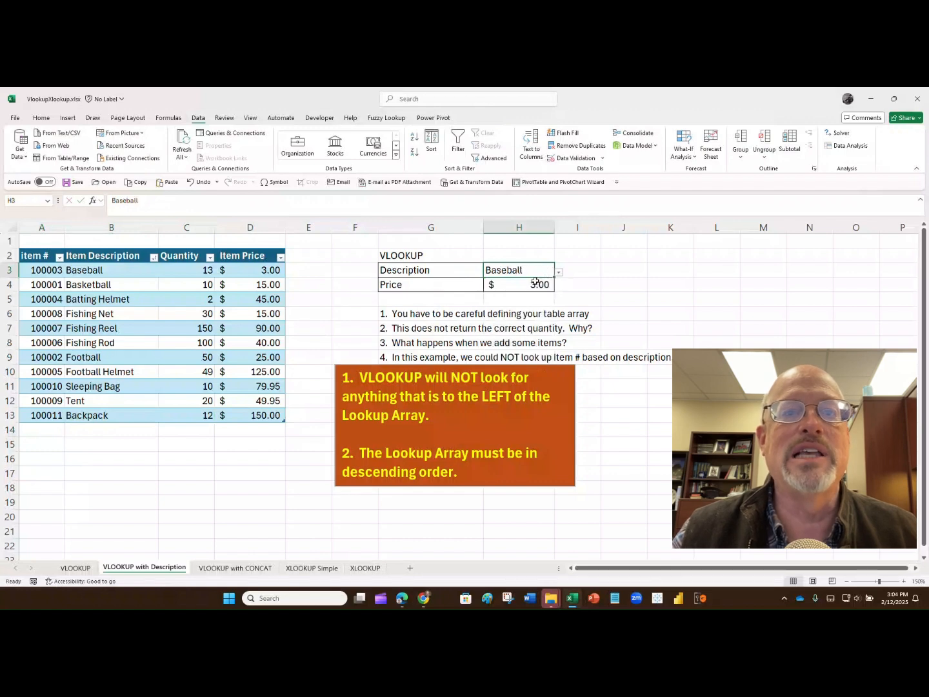
left_click(559, 272)
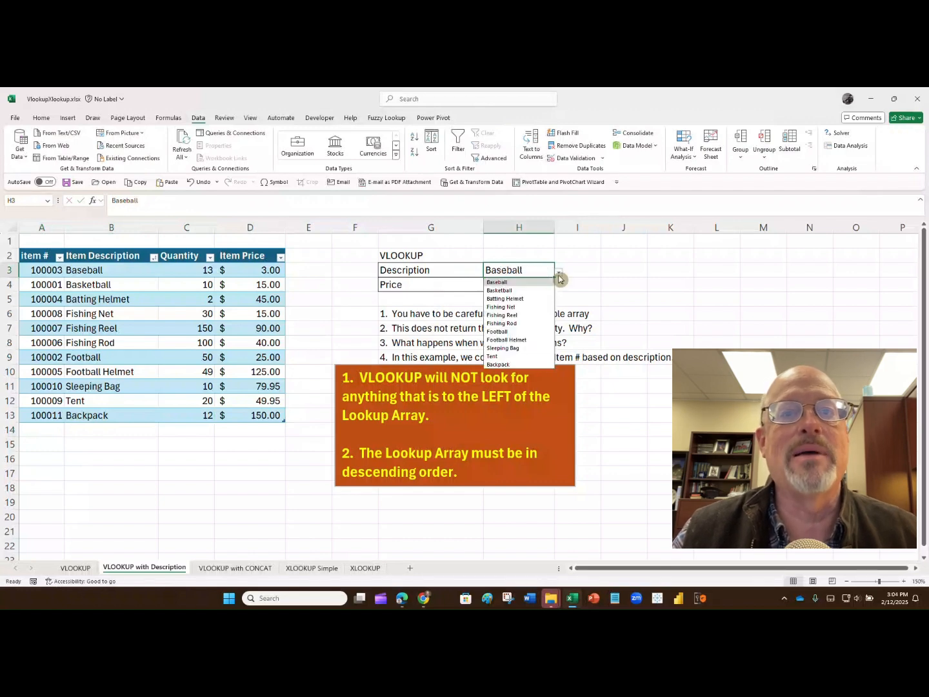
left_click(533, 298)
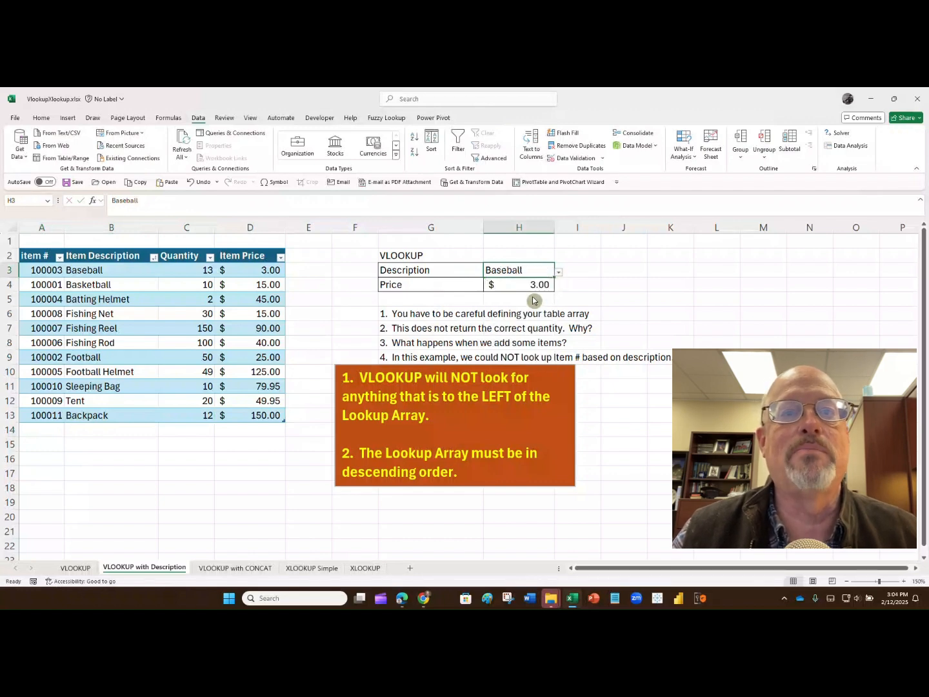
left_click(558, 272)
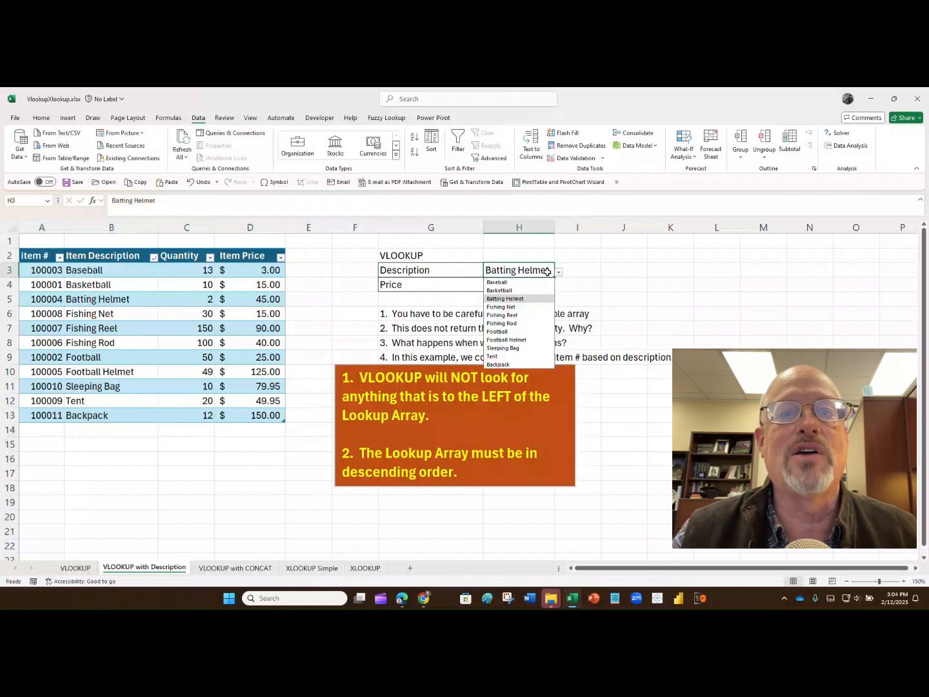
left_click(516, 365)
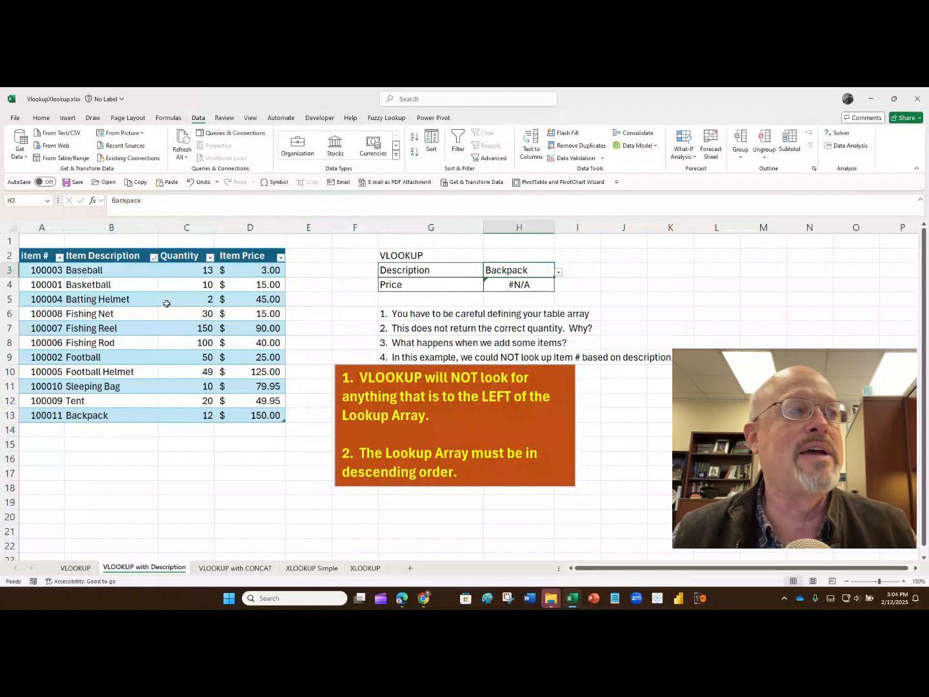
Re-sort the table, including the new Backpack row, by Item Description from A to Z.
left_click(112, 271)
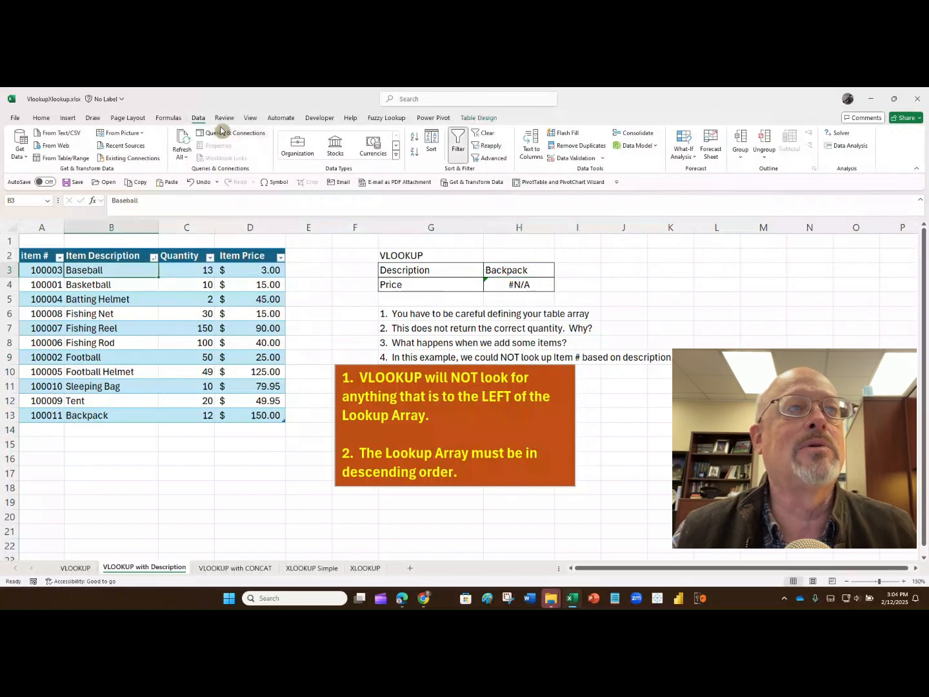
left_click(432, 143)
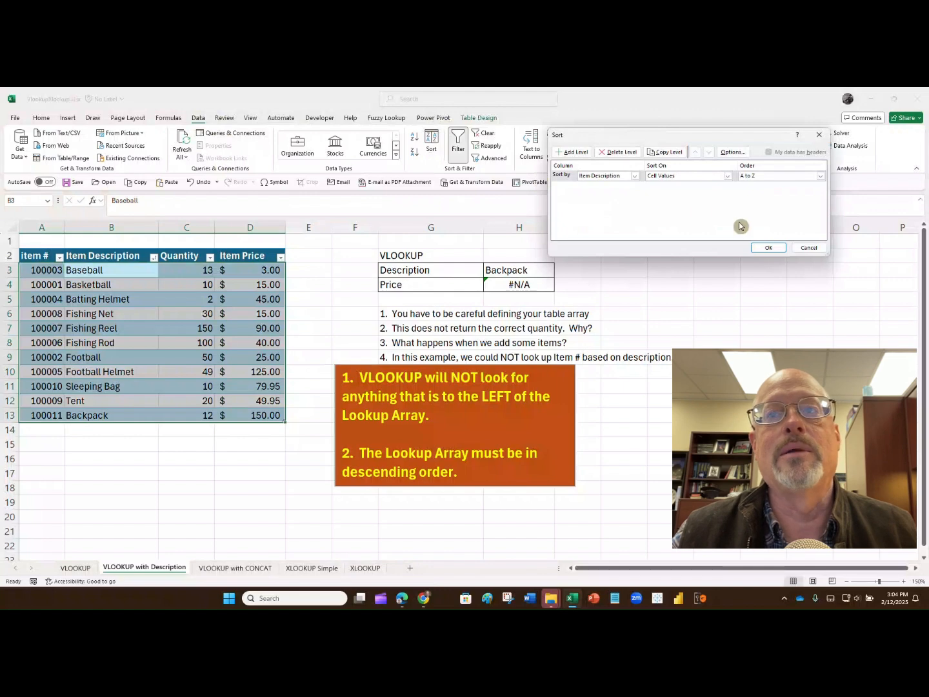
left_click(762, 247)
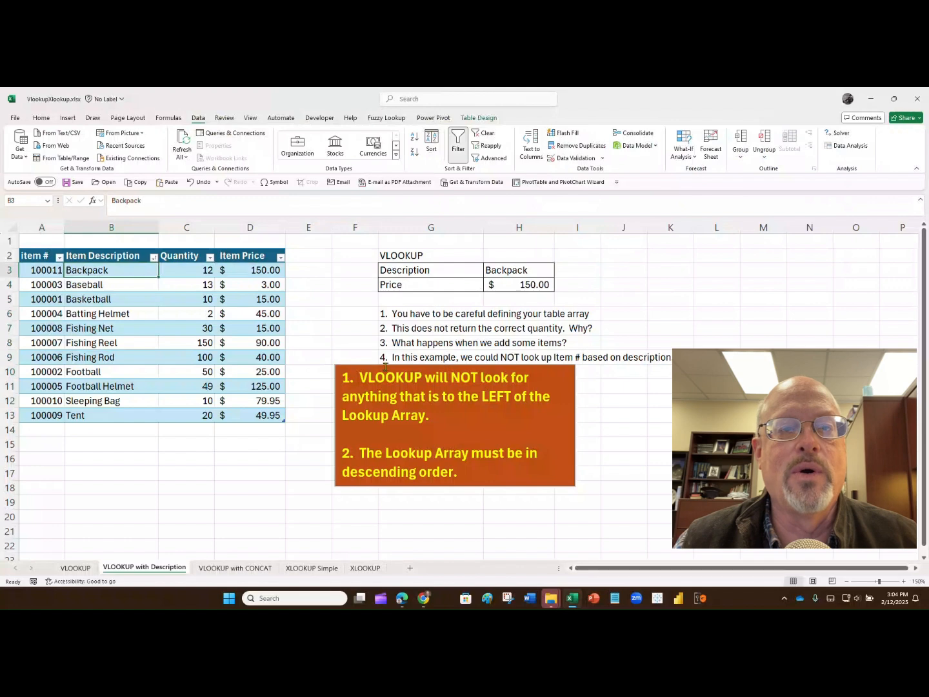
Delete the text box with the VLOOKUP rules and change the label in G4 to "Item #".
left_click(337, 365)
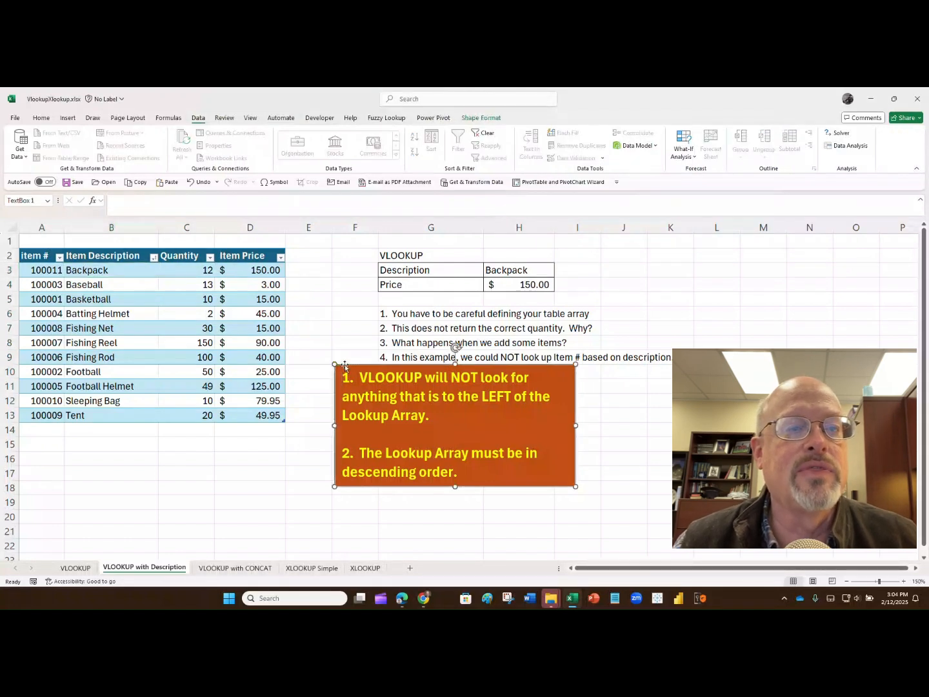
key("Delete")
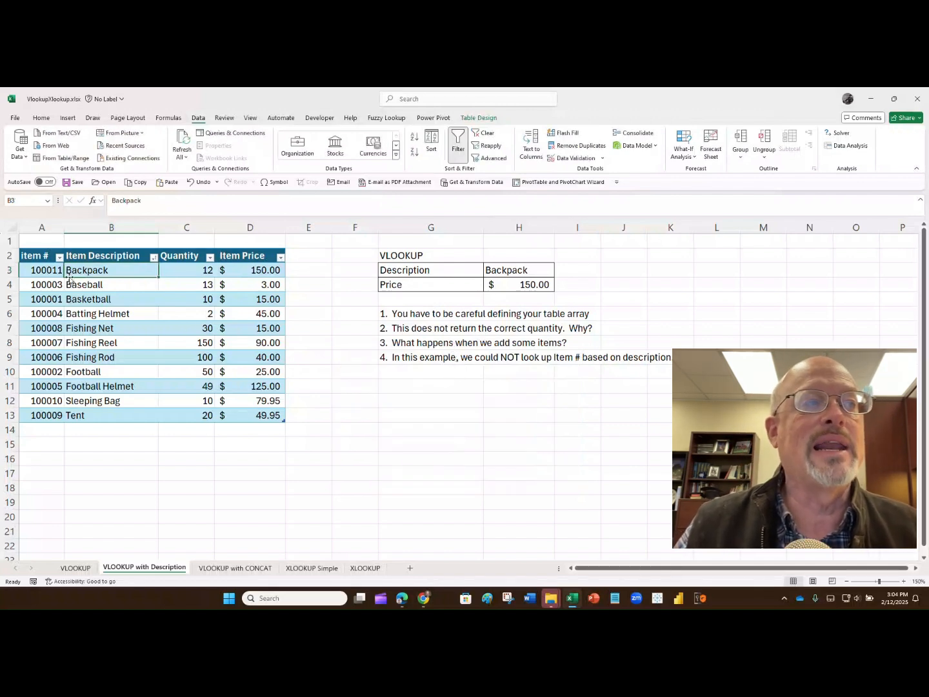
left_click(389, 284)
type("Item")
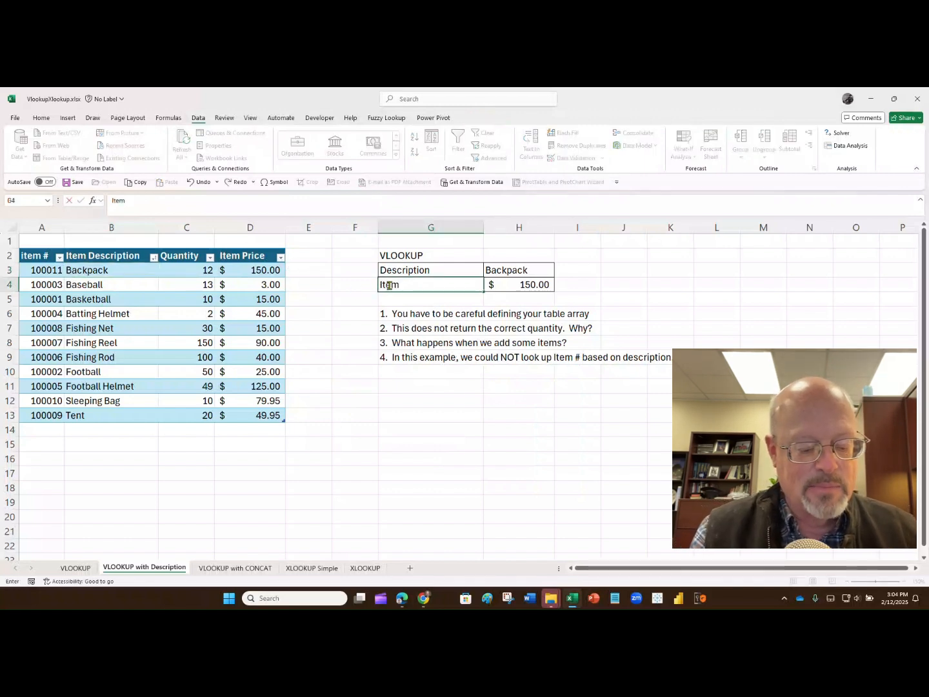
type(" #")
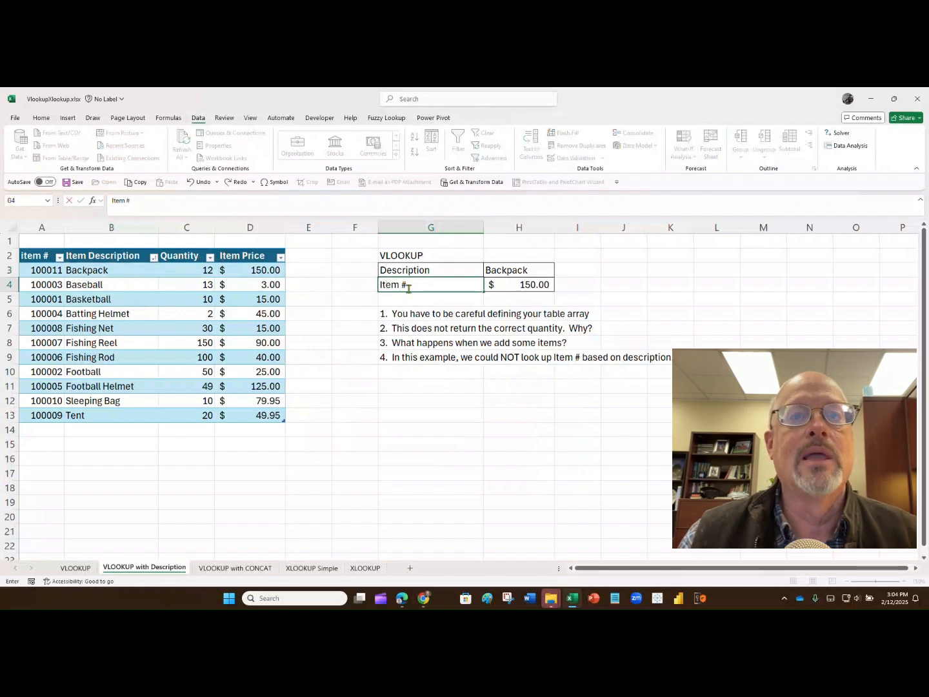
Replace the formula in H4 with a VLOOKUP of H3 in the Item Description through Item Price columns, using column index -1.
left_click(490, 286)
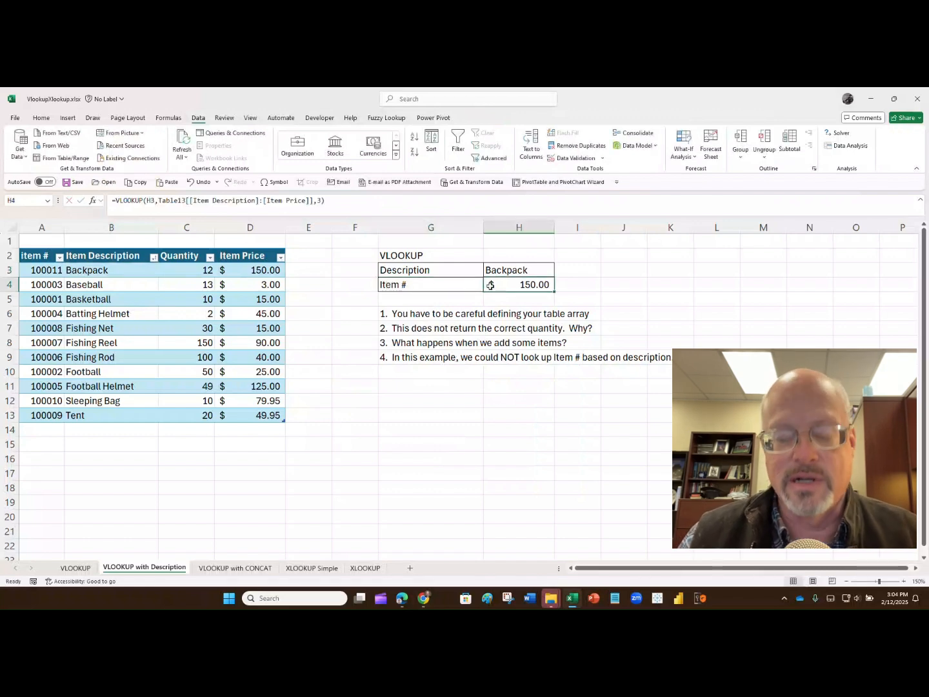
key("Delete")
type("=vlookk")
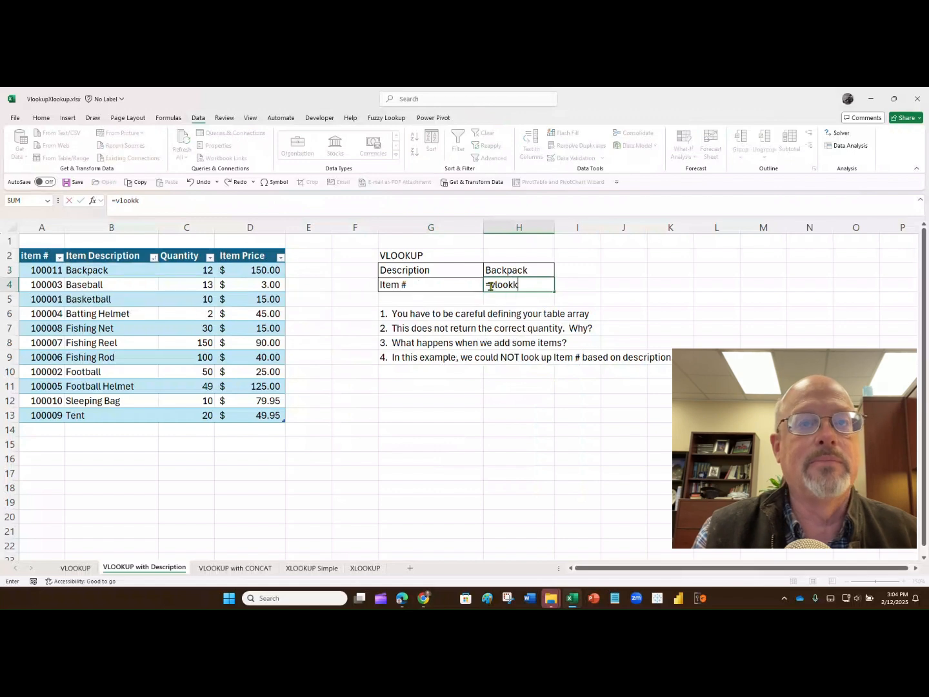
key("BackSpace")
type("up")
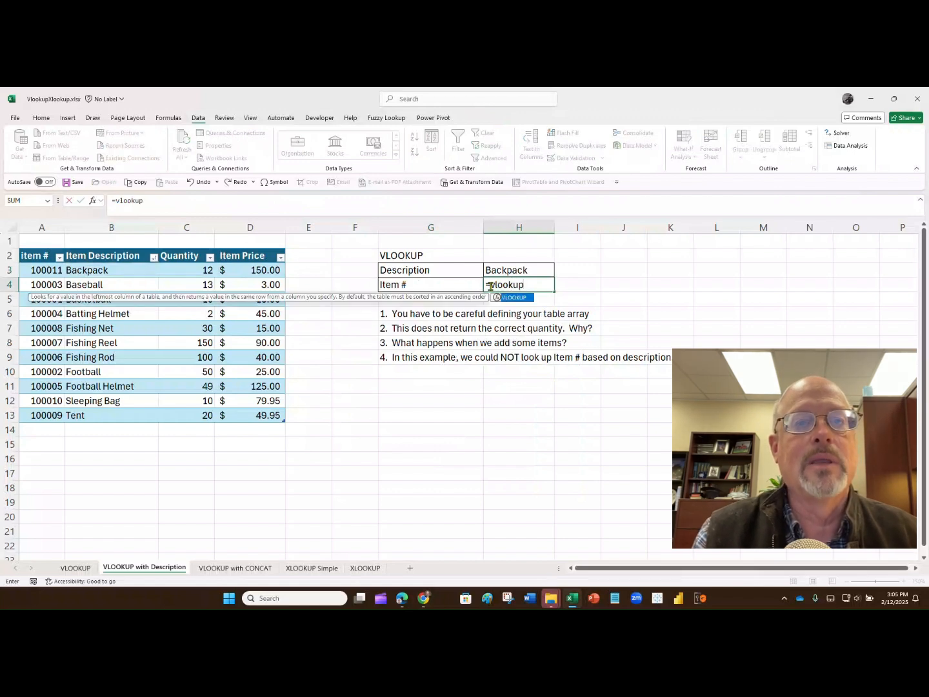
key("ctrl+a")
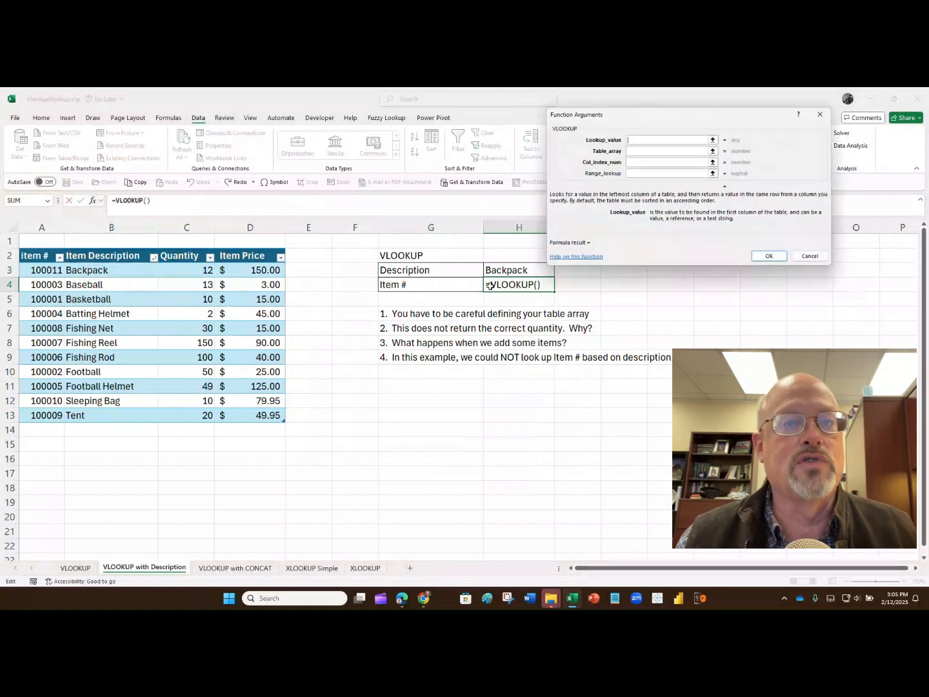
left_click(505, 269)
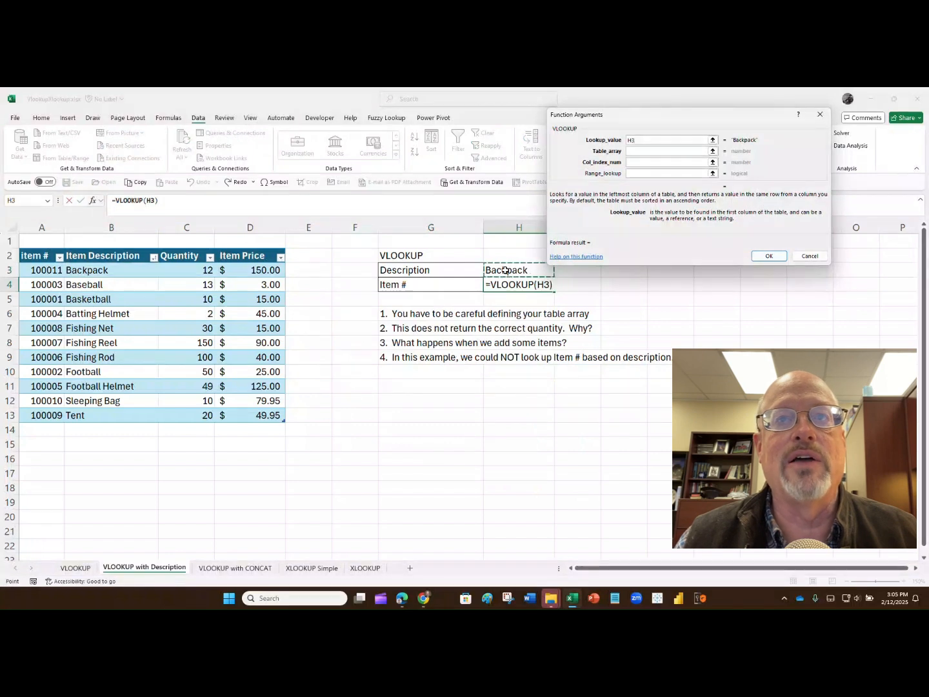
key("Tab")
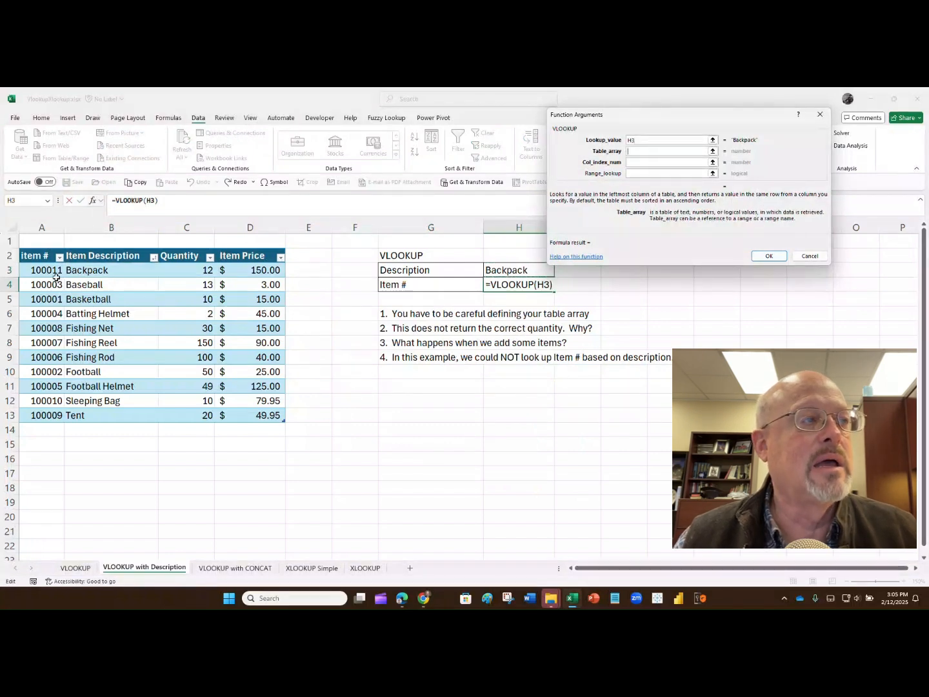
left_click_drag(85, 268, 252, 413)
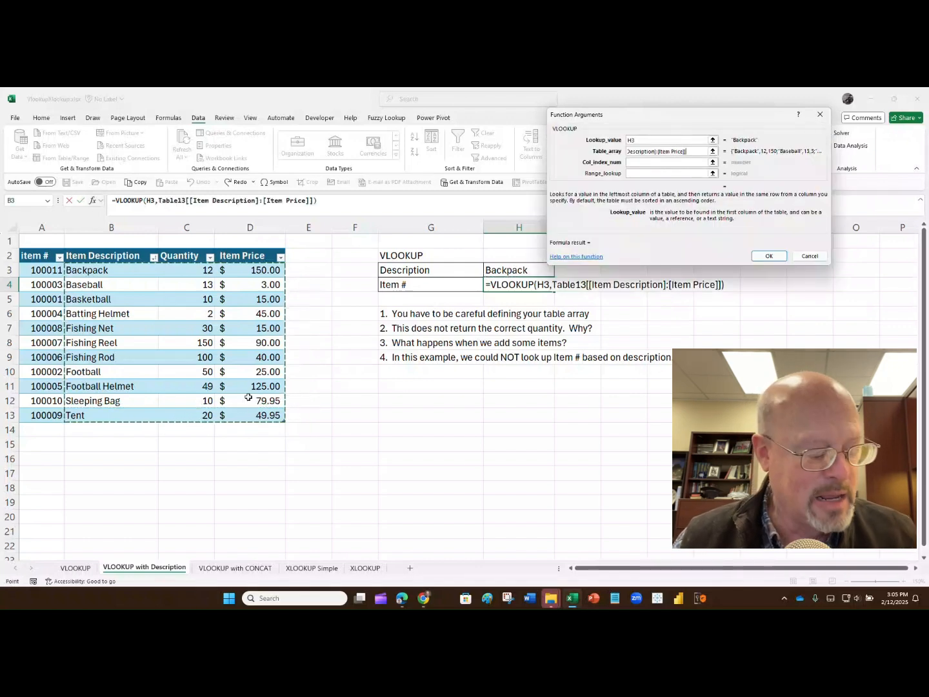
key("Tab")
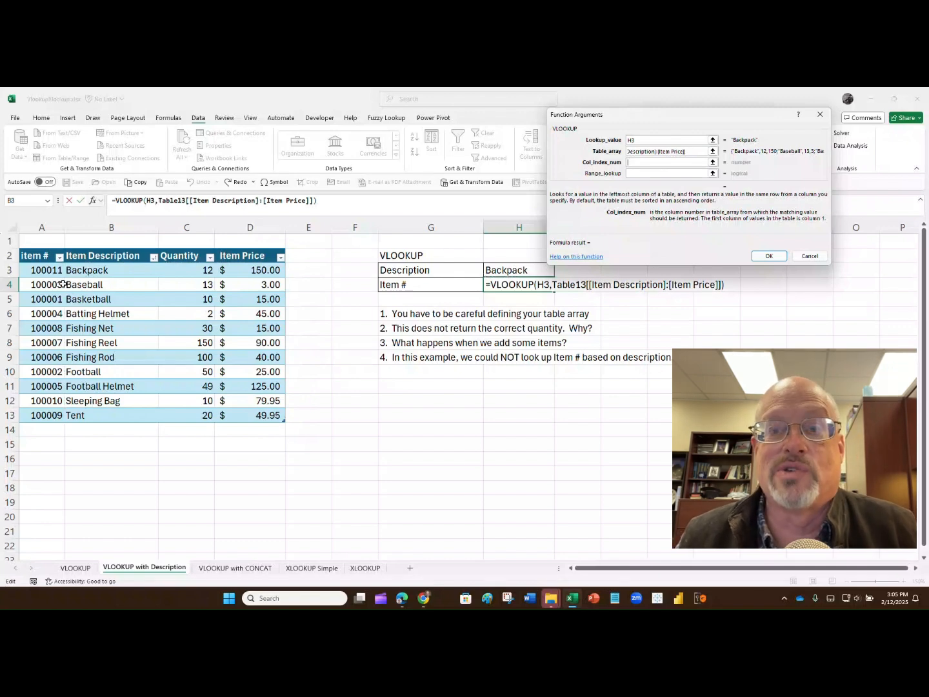
type("-1")
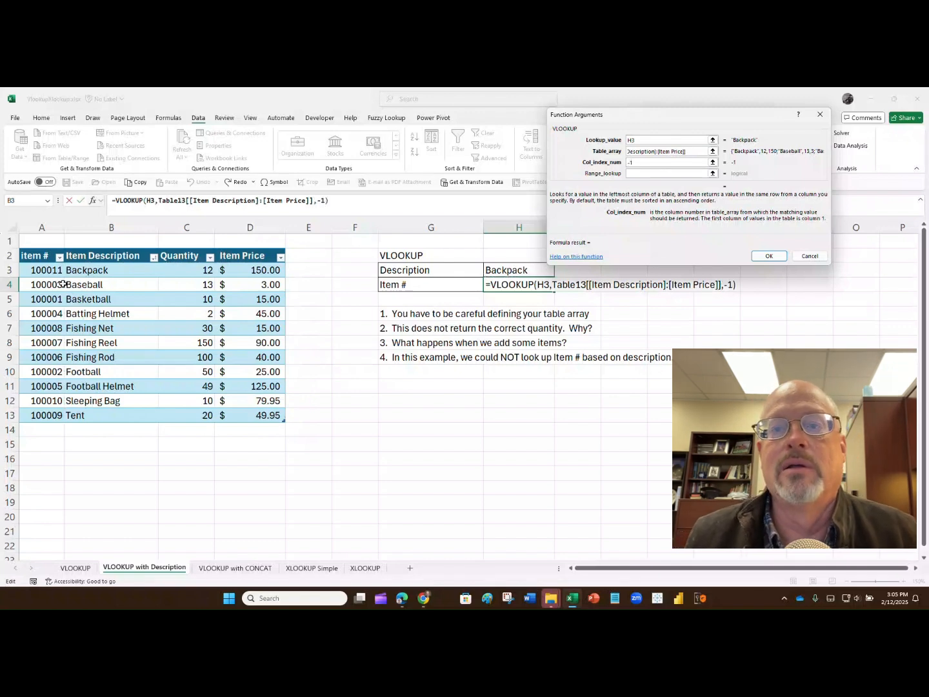
key("Return")
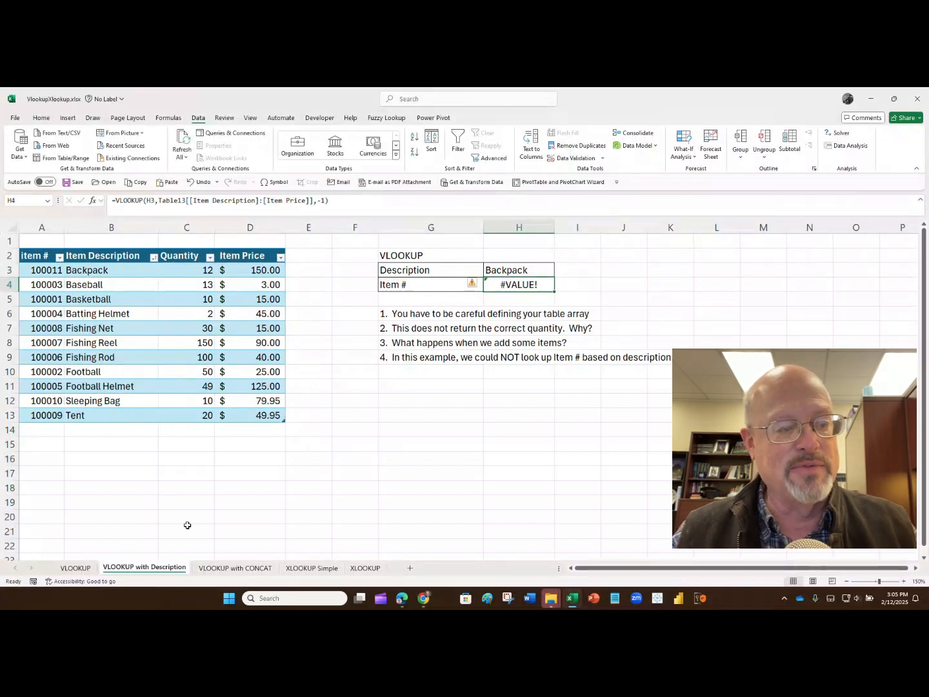
On the VLOOKUP with CONCAT sheet, add list data validation to J3 with the item descriptions in C3:C17 as source.
left_click(222, 568)
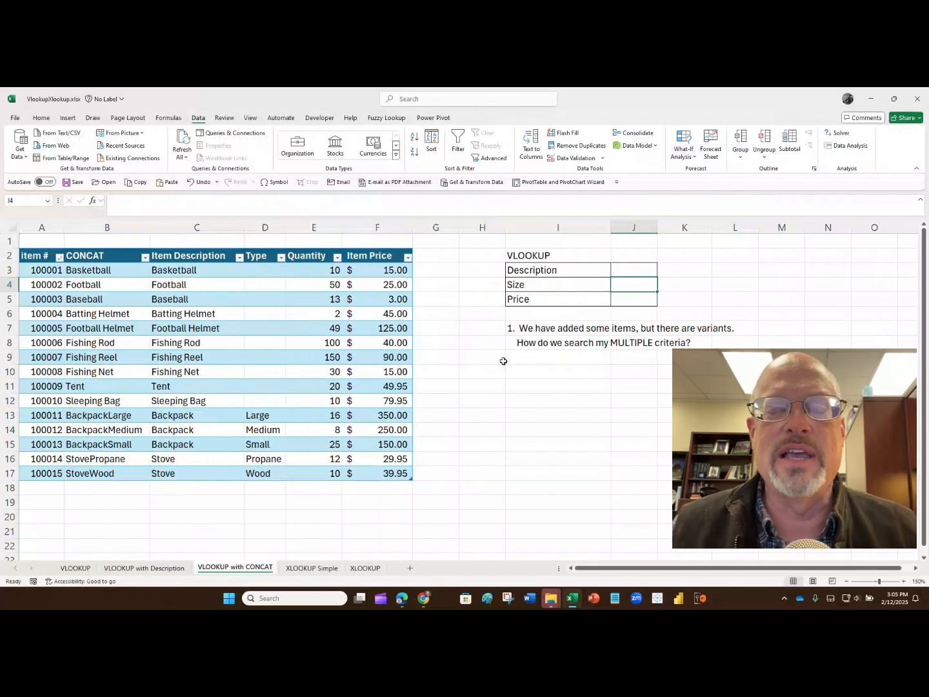
left_click(633, 270)
left_click(634, 284)
left_click(634, 271)
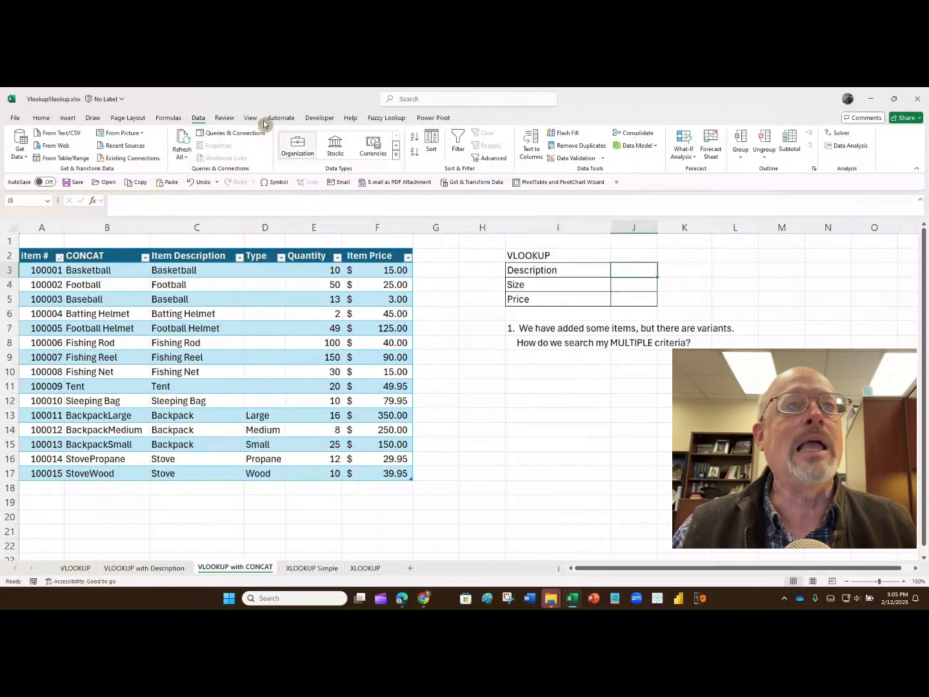
left_click(563, 159)
left_click(616, 165)
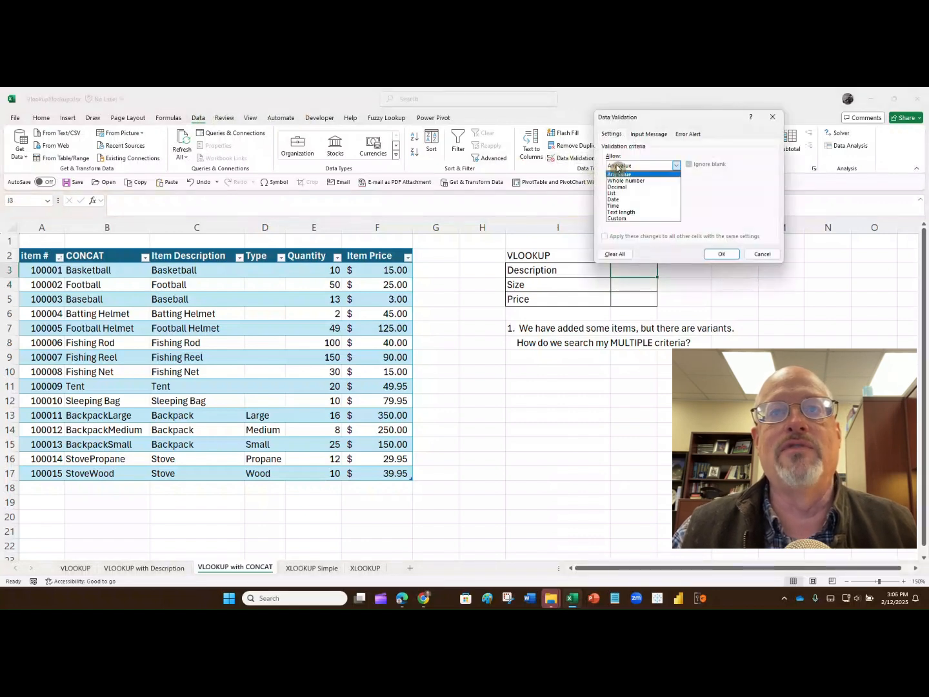
left_click(614, 193)
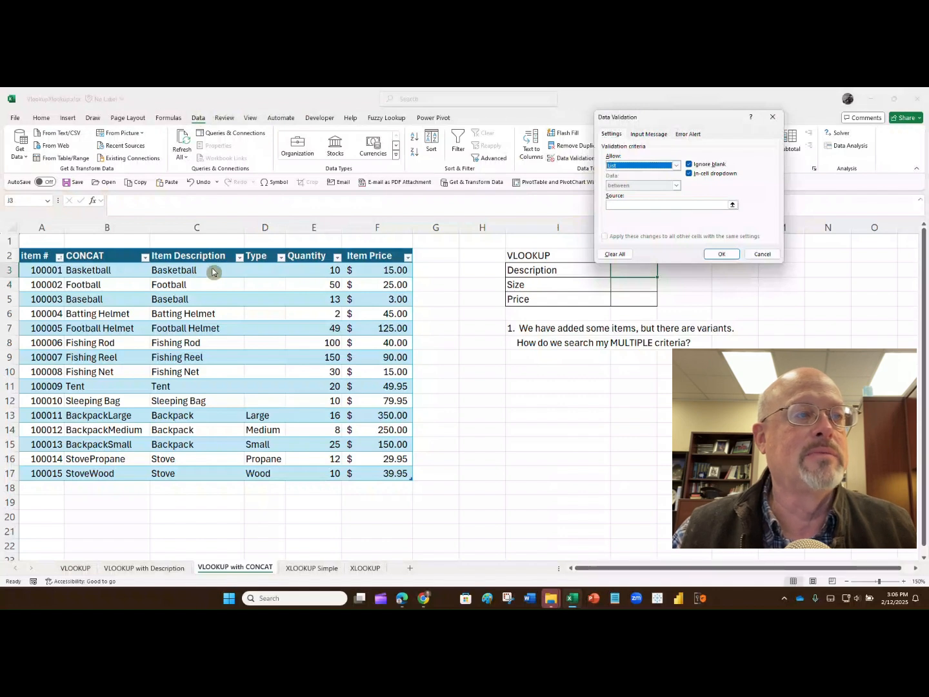
left_click(612, 206)
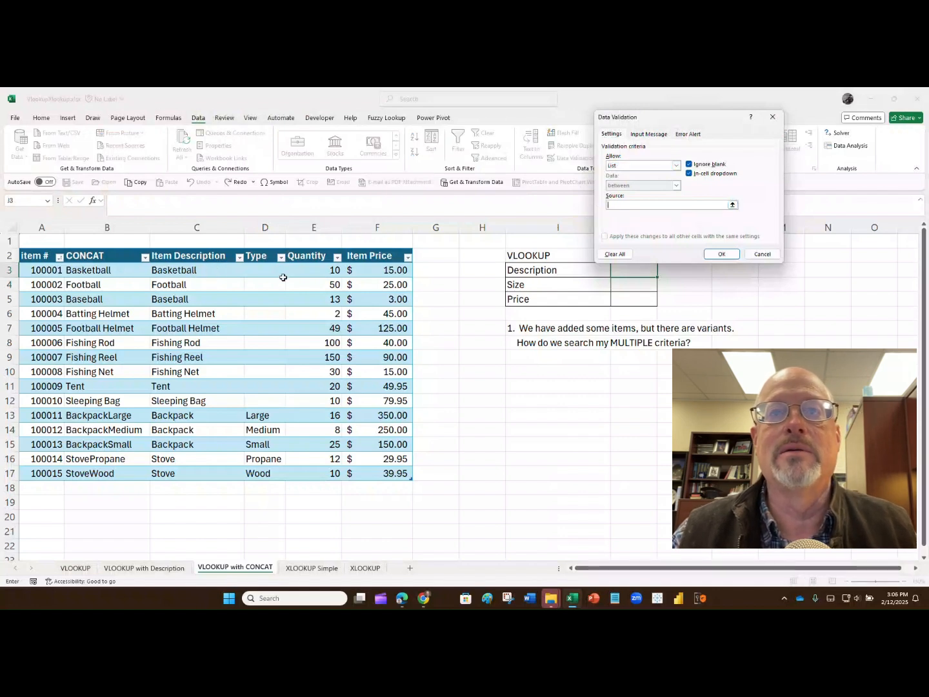
left_click_drag(202, 275, 215, 468)
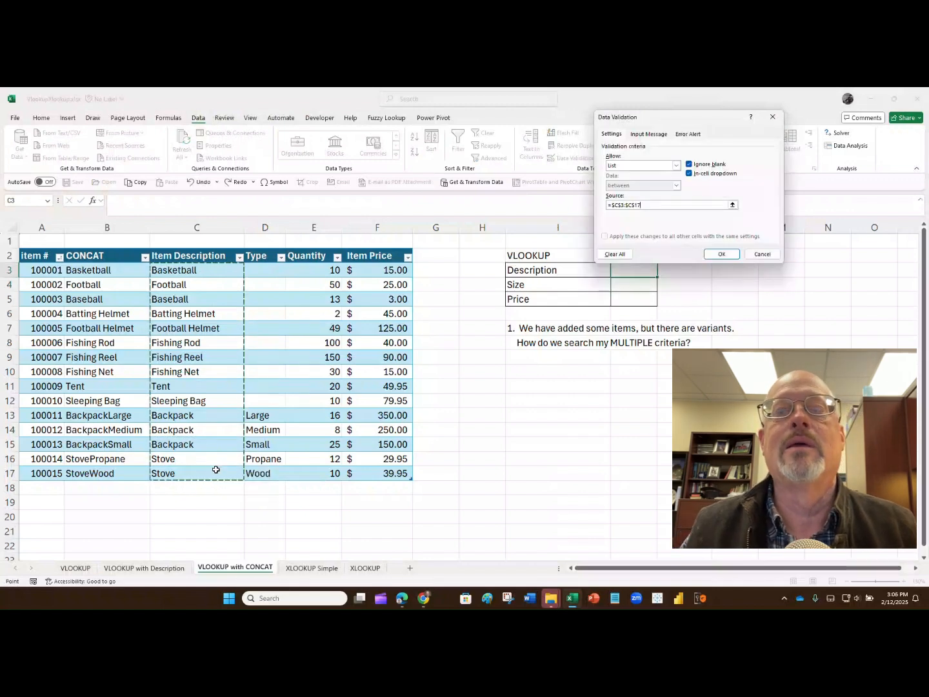
key("Return")
Add list data validation to the Size cell J4, using the entries of the table's Type column as source.
left_click(632, 288)
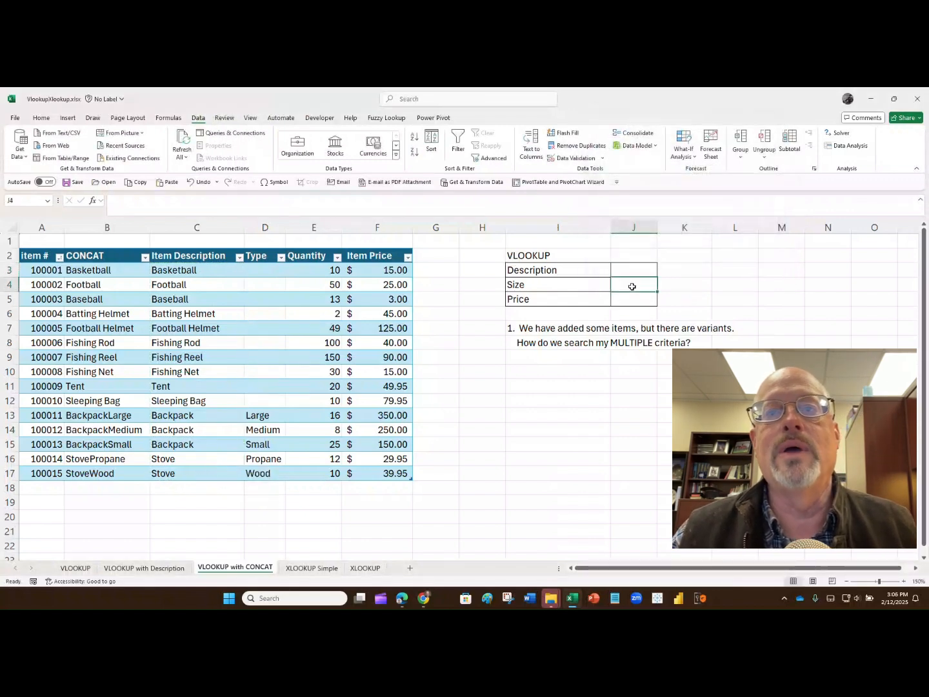
left_click(571, 158)
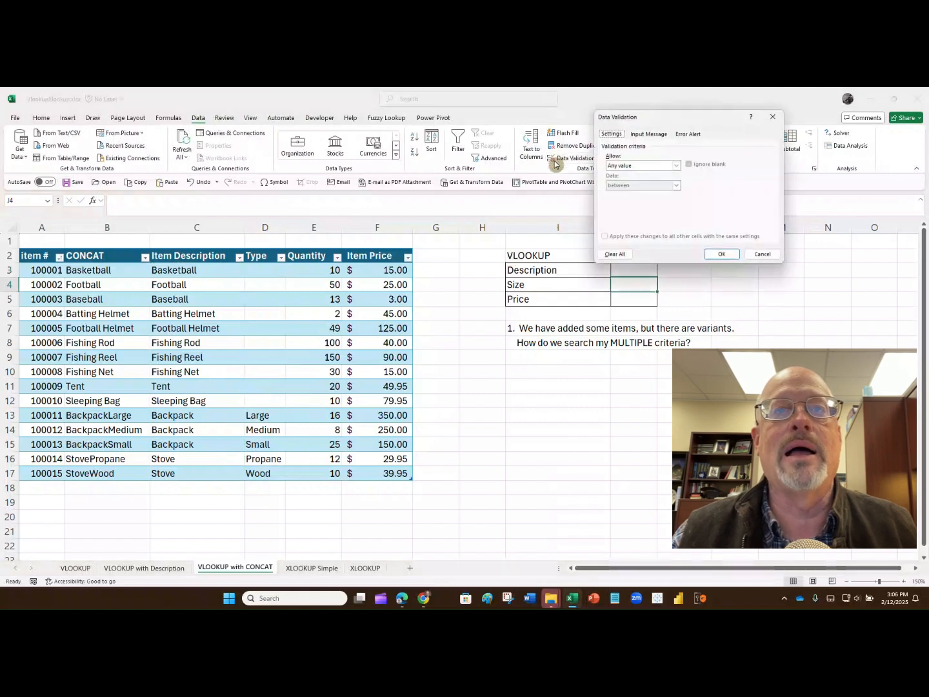
left_click(638, 165)
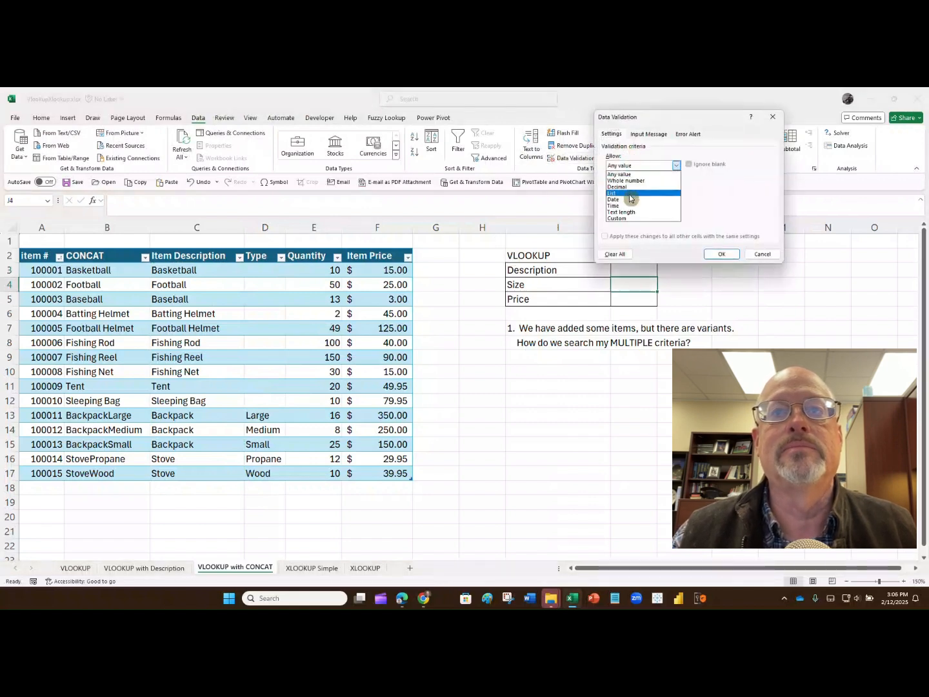
left_click(630, 195)
left_click(627, 206)
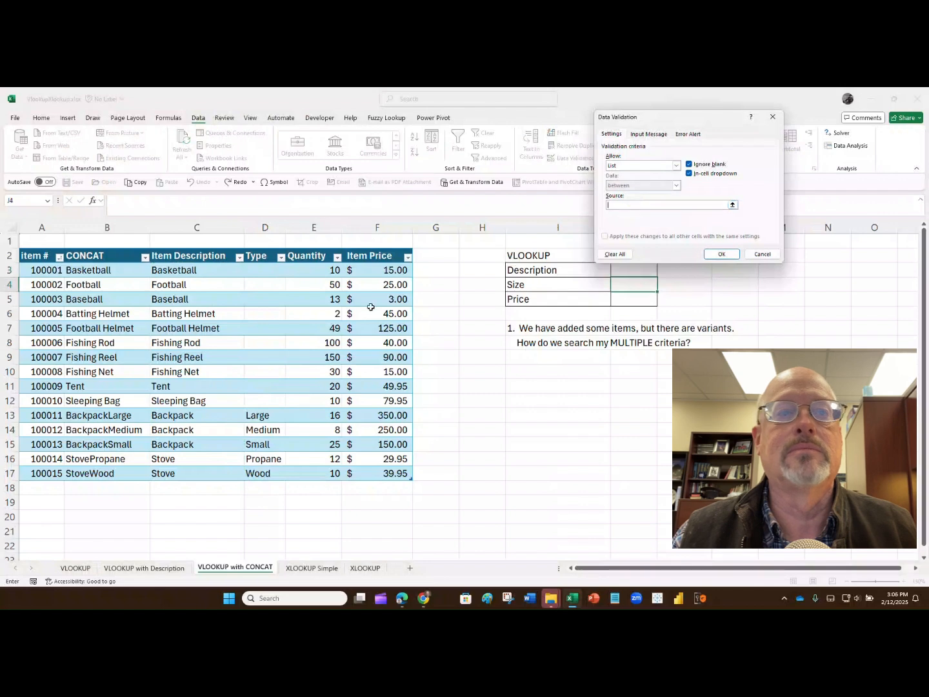
left_click_drag(276, 270, 261, 466)
key("Return")
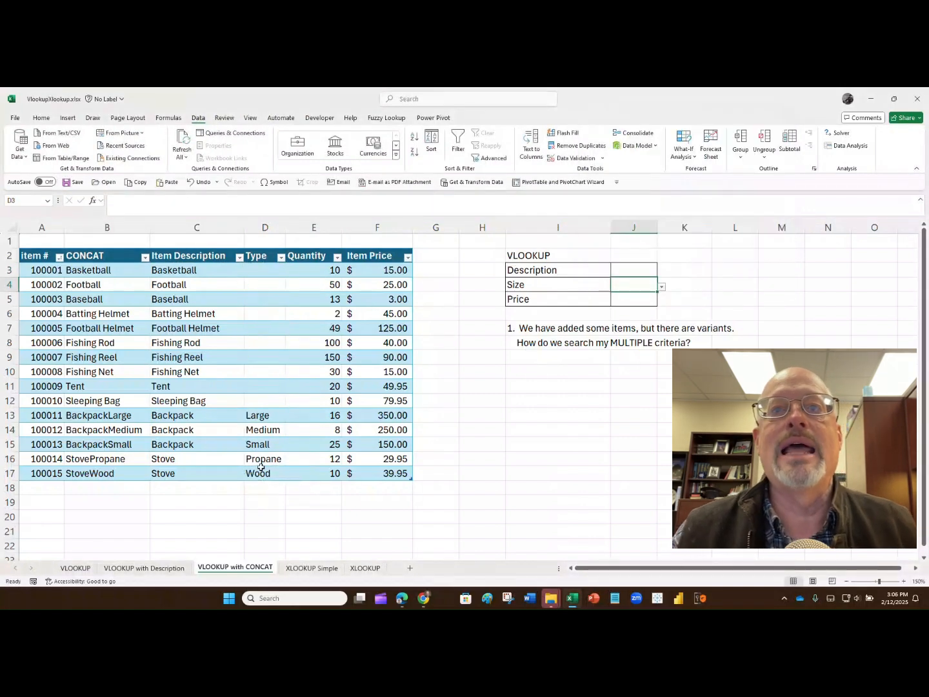
left_click(620, 300)
type("=vlookup")
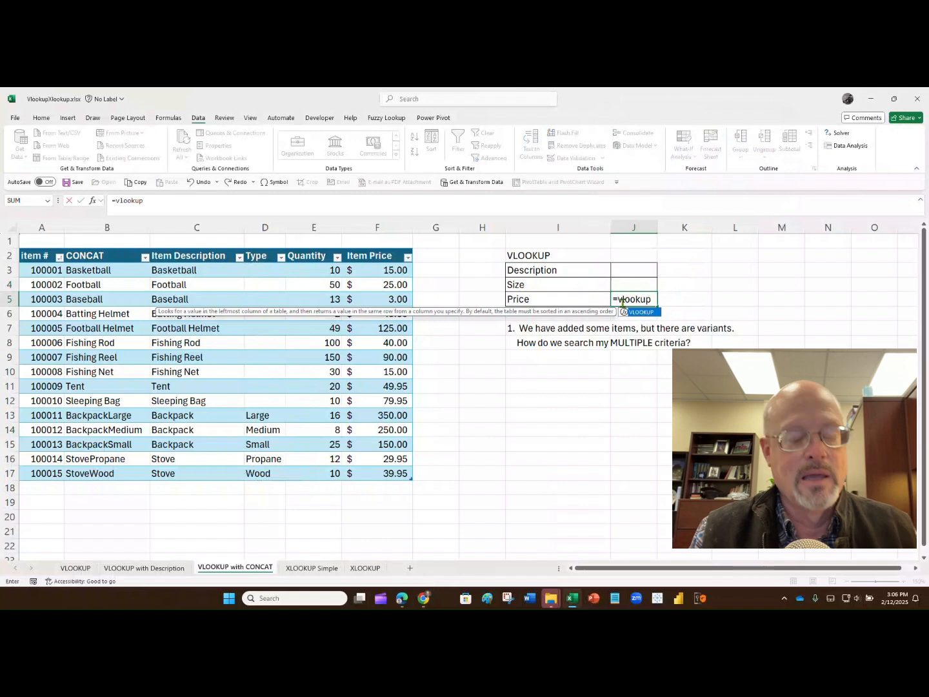
key("ctrl+a")
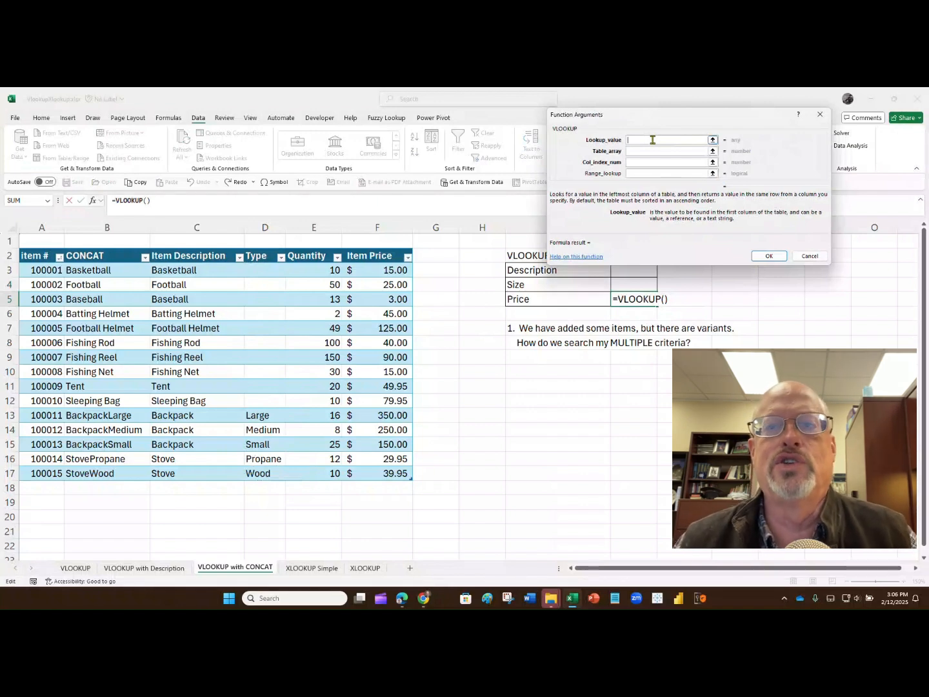
left_click(769, 257)
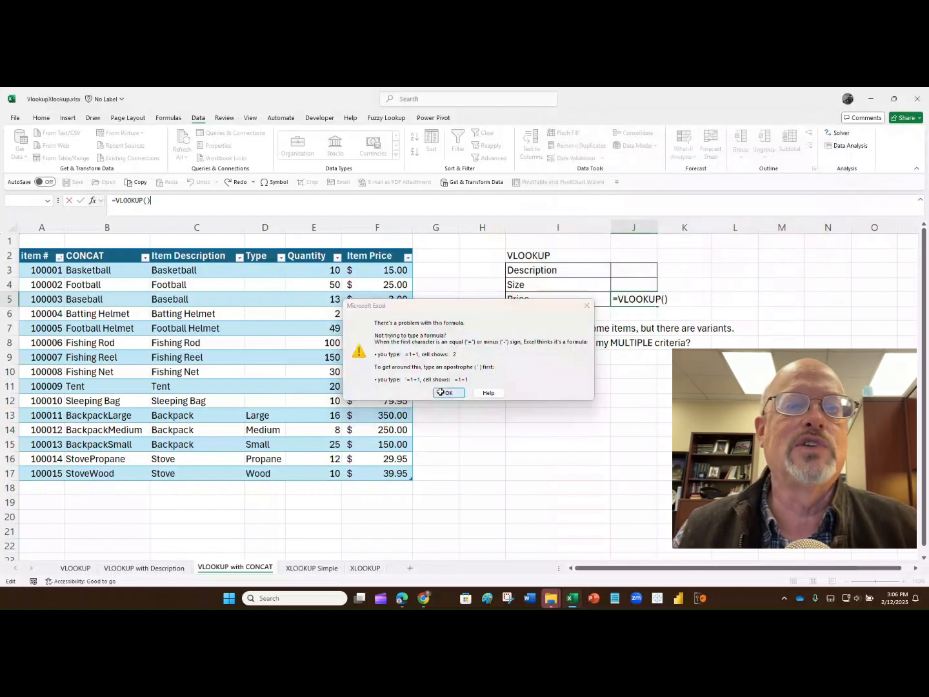
left_click(445, 392)
left_click(629, 282)
left_click(630, 299)
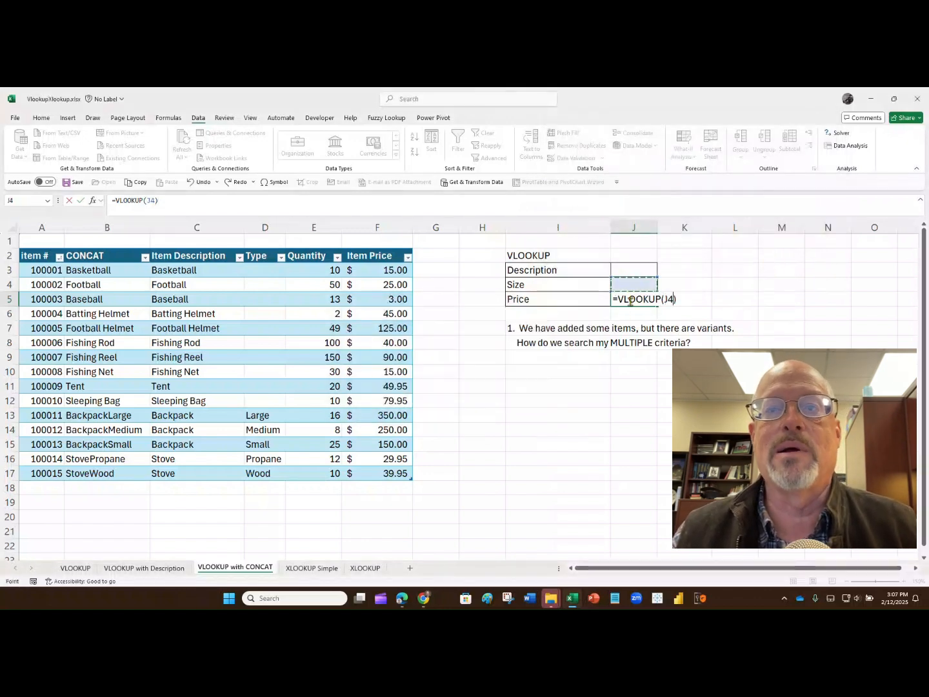
left_click_drag(639, 299, 589, 272)
key("Delete")
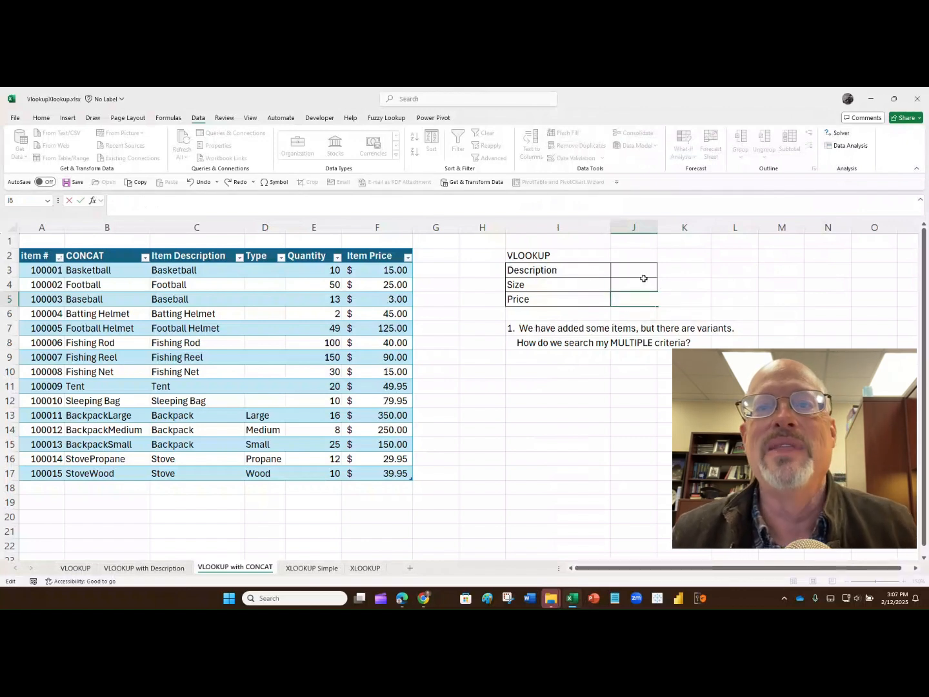
left_click(669, 283)
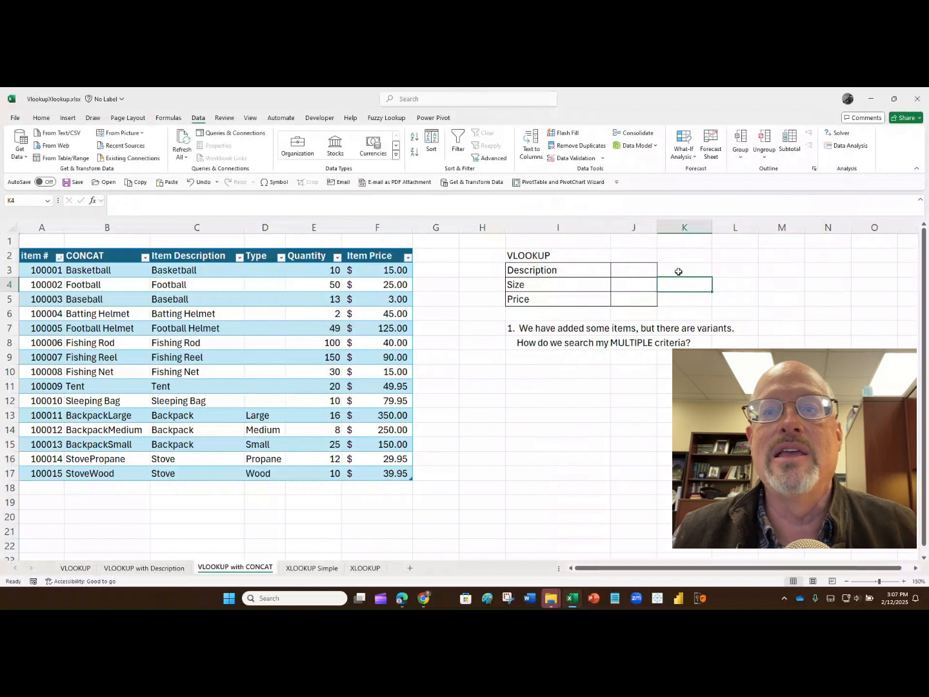
Join the description and size in K3 with the formula =J3&J4.
left_click(678, 270)
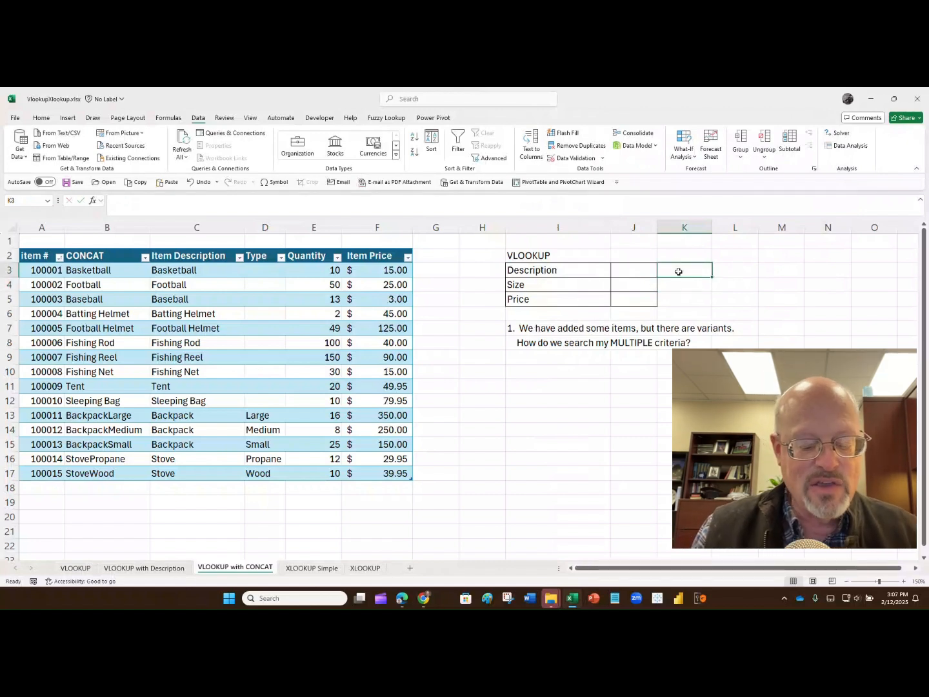
type("=")
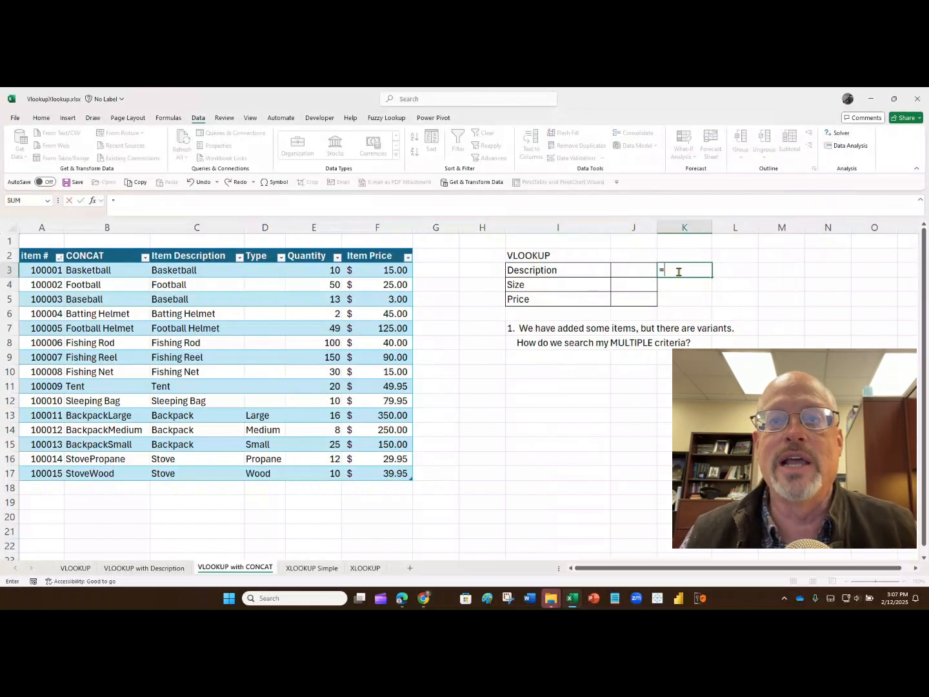
key("Left")
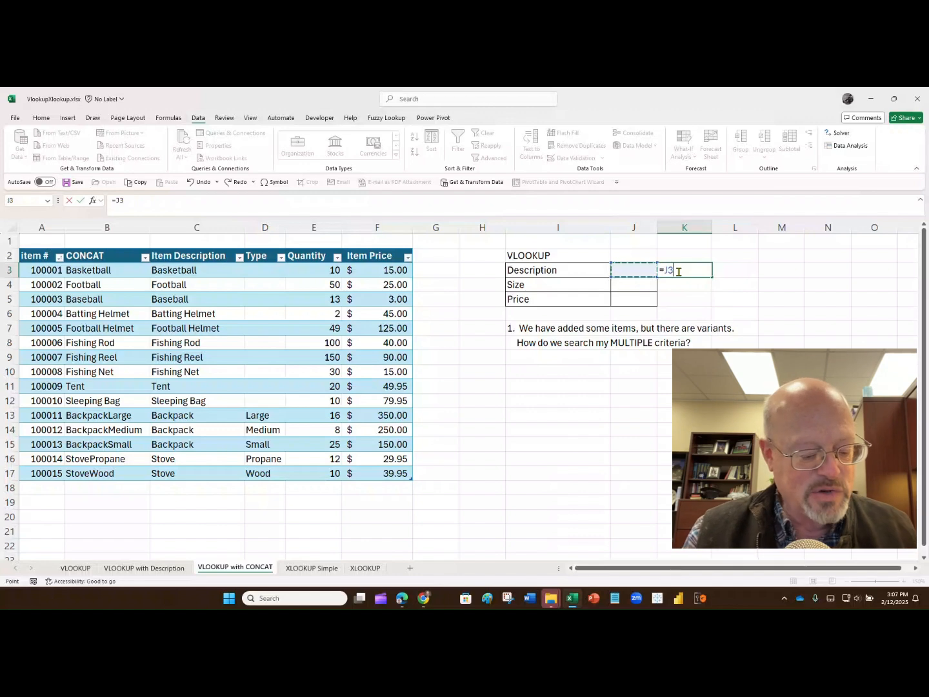
type("&")
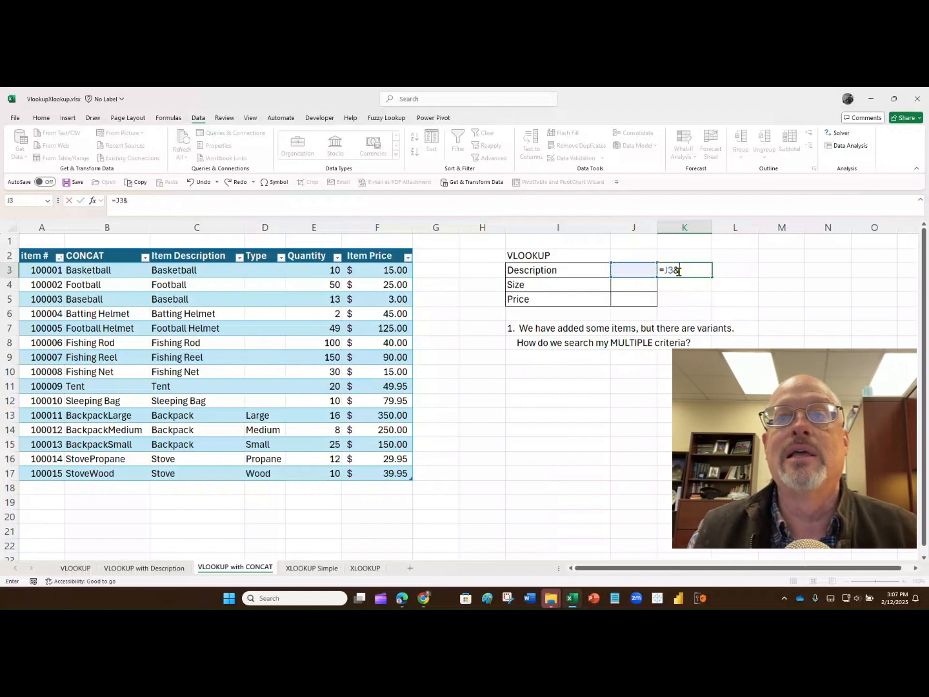
key("Left")
key("Down")
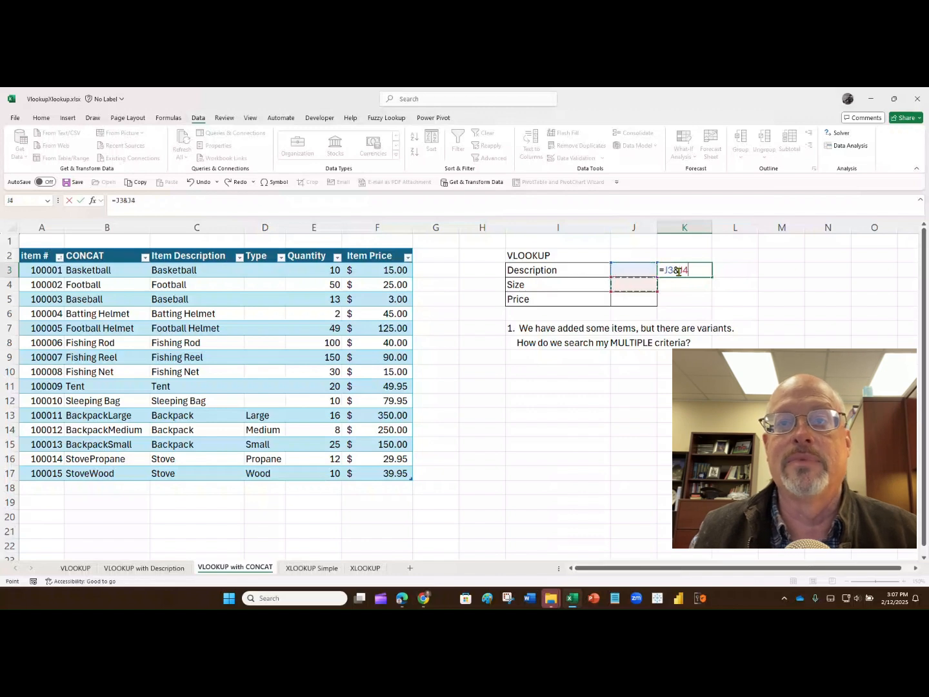
key("Escape")
Test the joined value by choosing Football and then Sleeping Bag in J3, and check the available Size entries in J4.
left_click(653, 270)
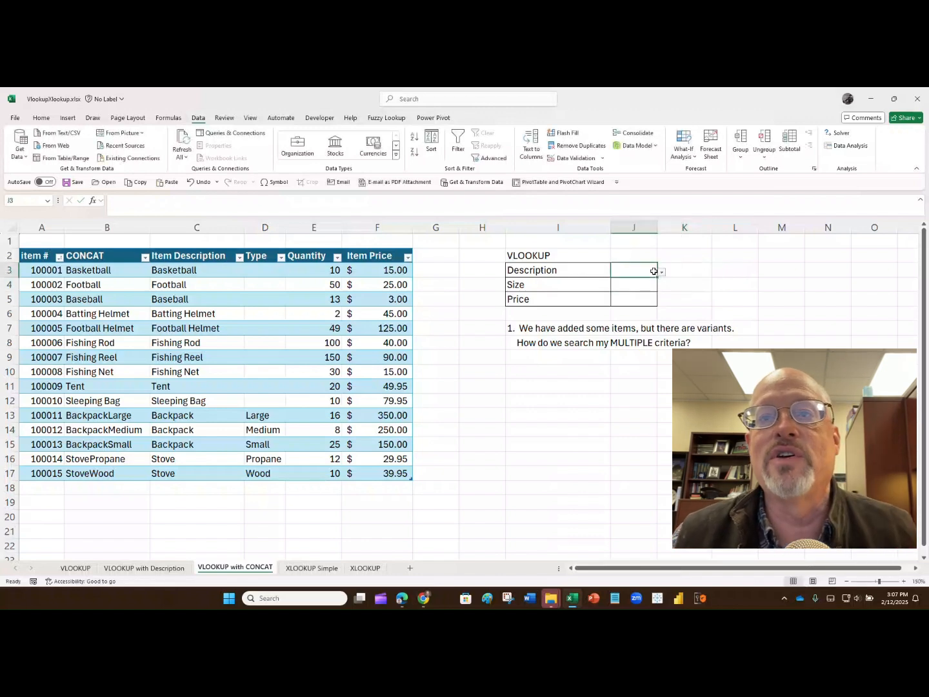
left_click(662, 272)
left_click(649, 288)
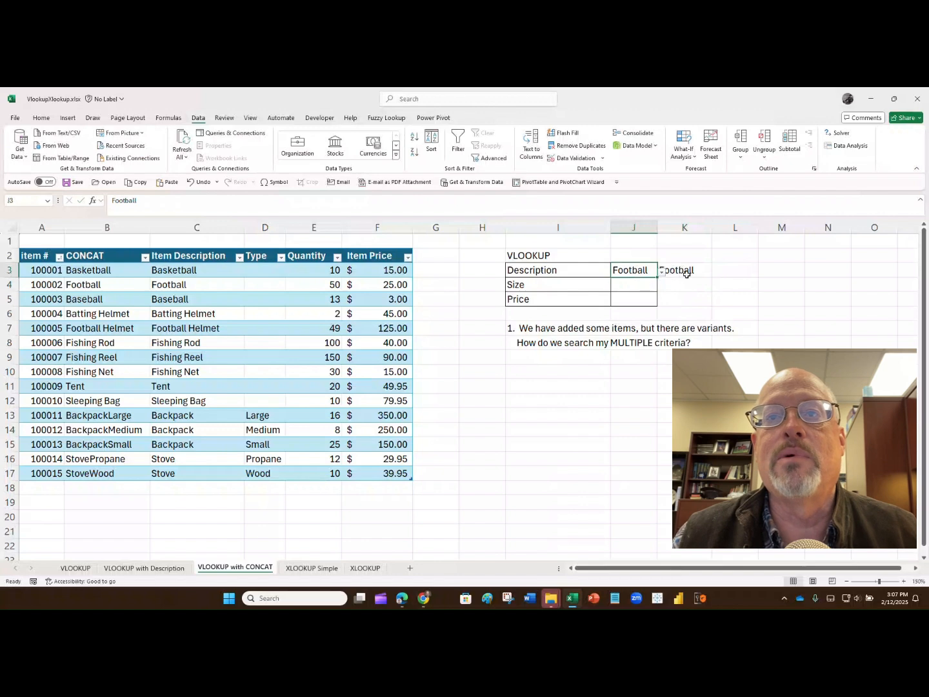
left_click(660, 275)
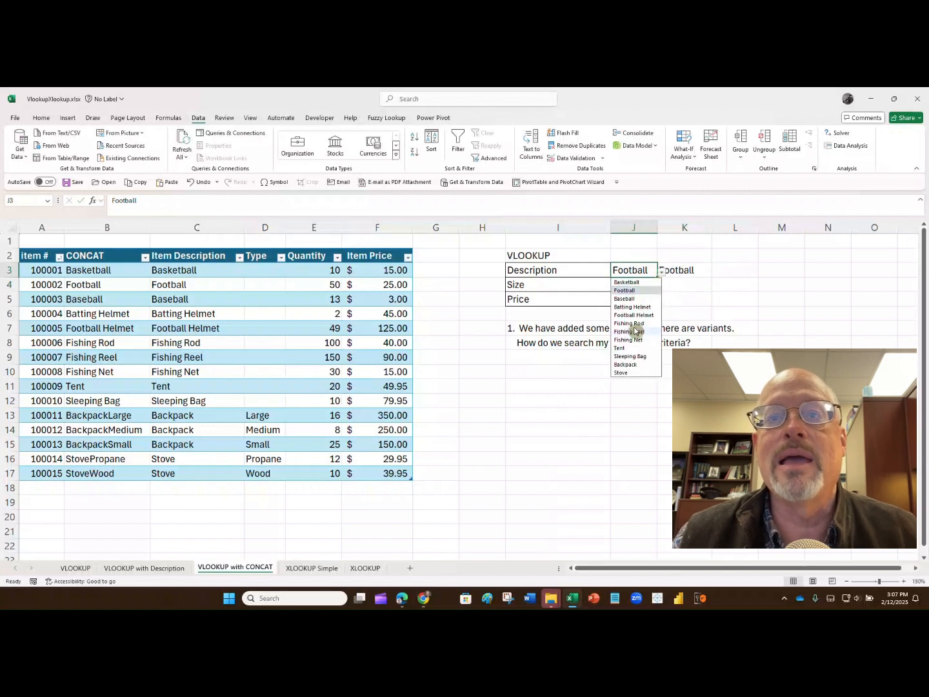
left_click(641, 356)
left_click(652, 284)
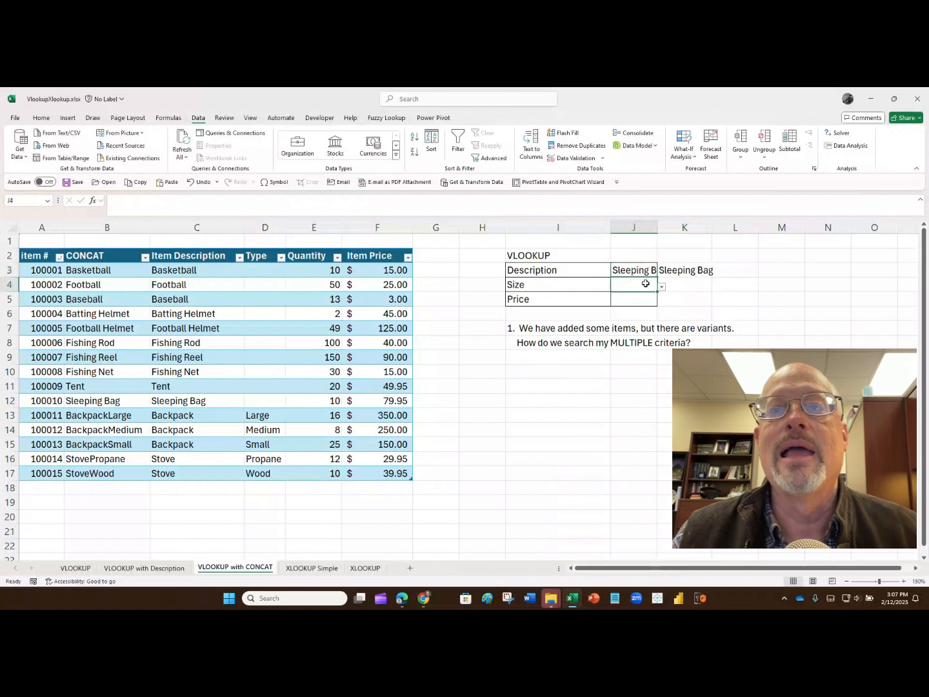
left_click(661, 288)
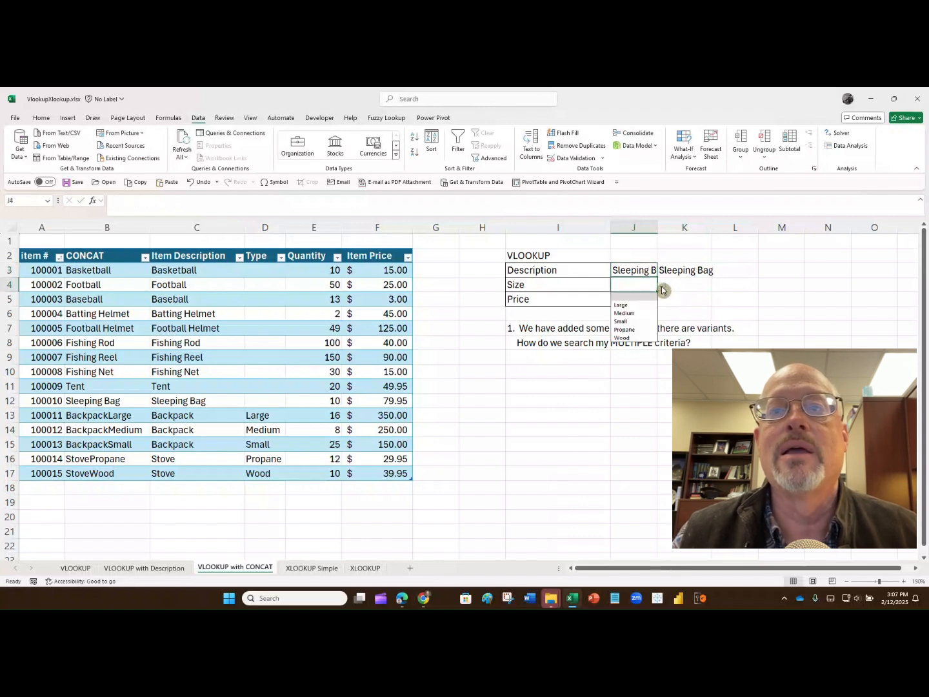
left_click(661, 287)
Choose Backpack as the description in J3 and Medium as the size in J4.
left_click(650, 271)
left_click(661, 271)
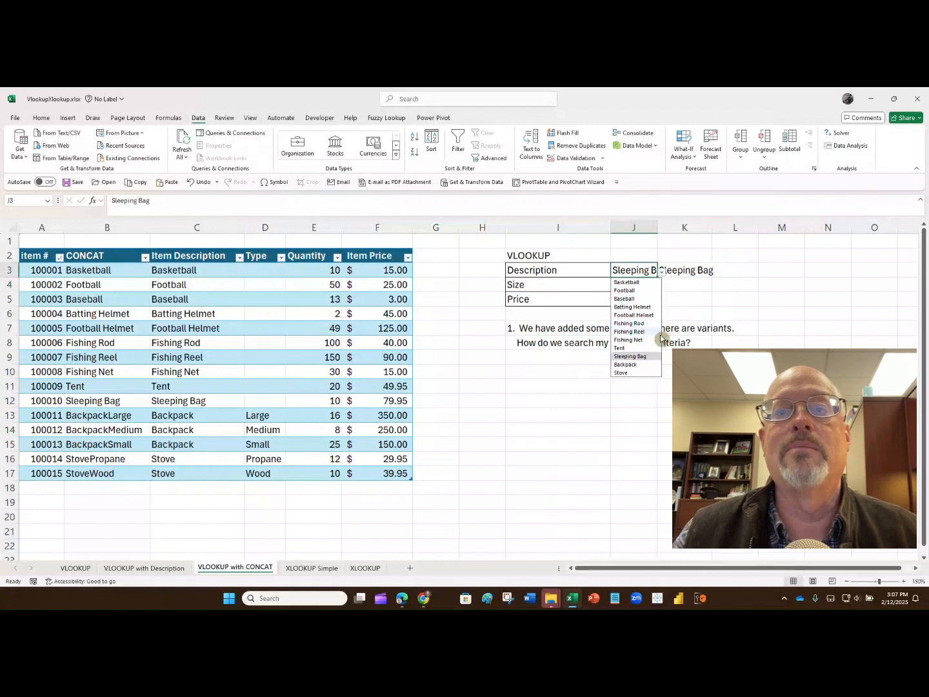
left_click(645, 365)
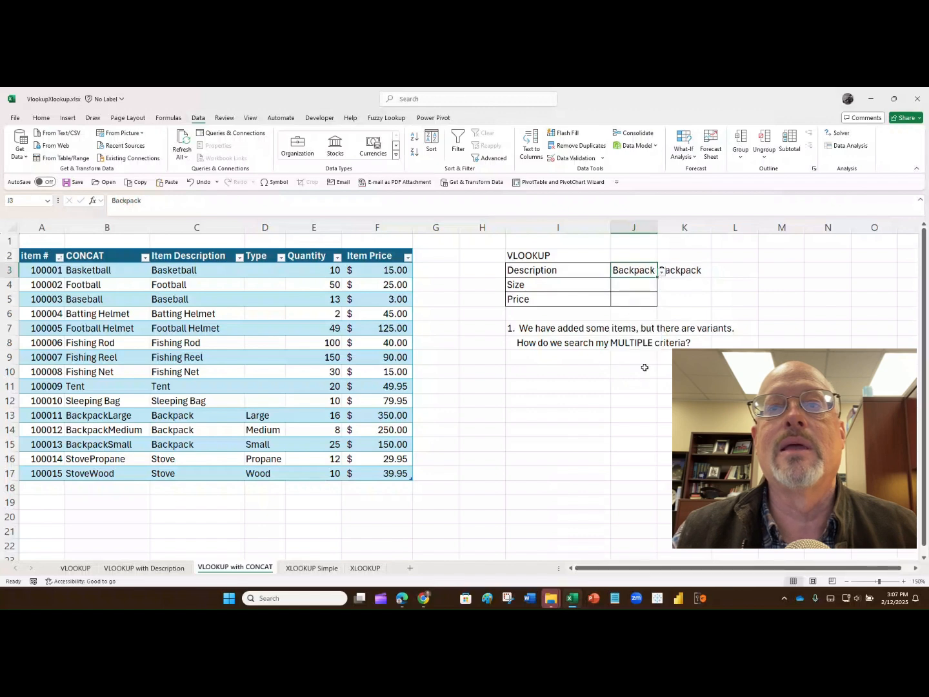
left_click(648, 285)
left_click(660, 288)
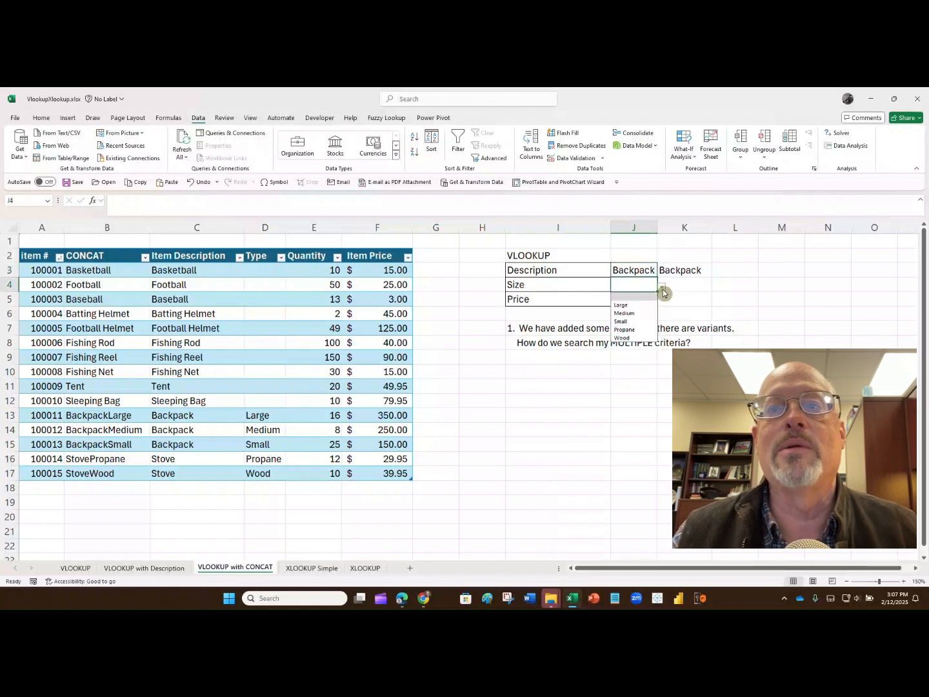
left_click(644, 315)
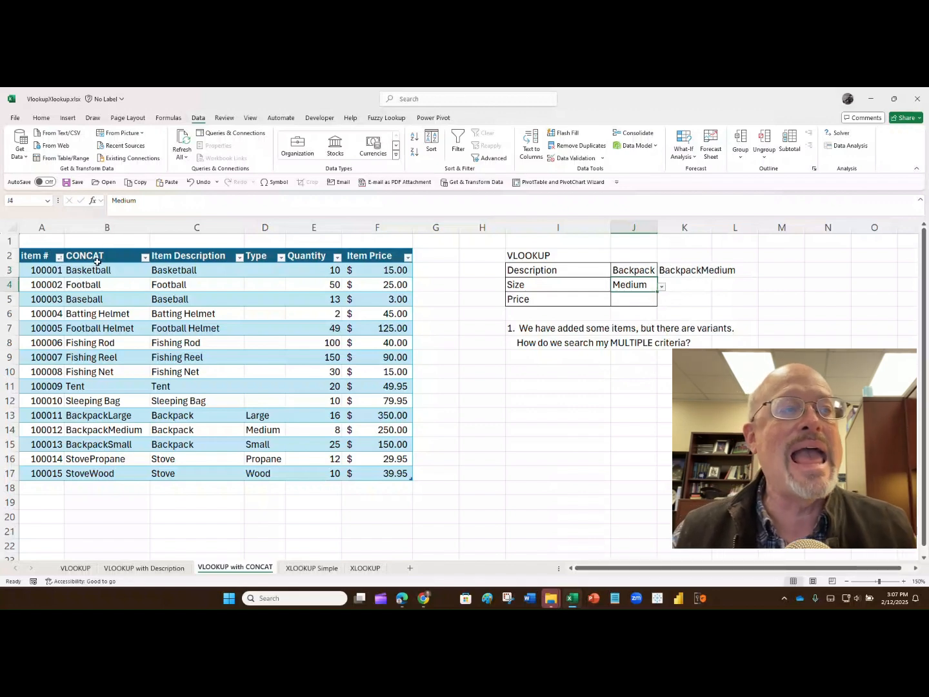
left_click_drag(97, 271, 83, 474)
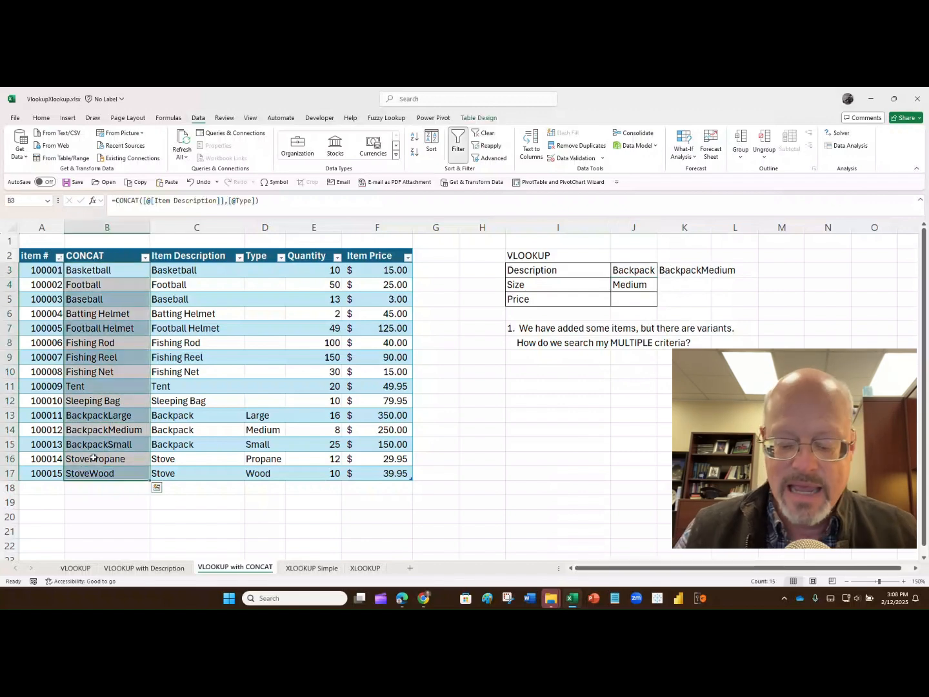
key("Delete")
left_click(118, 273)
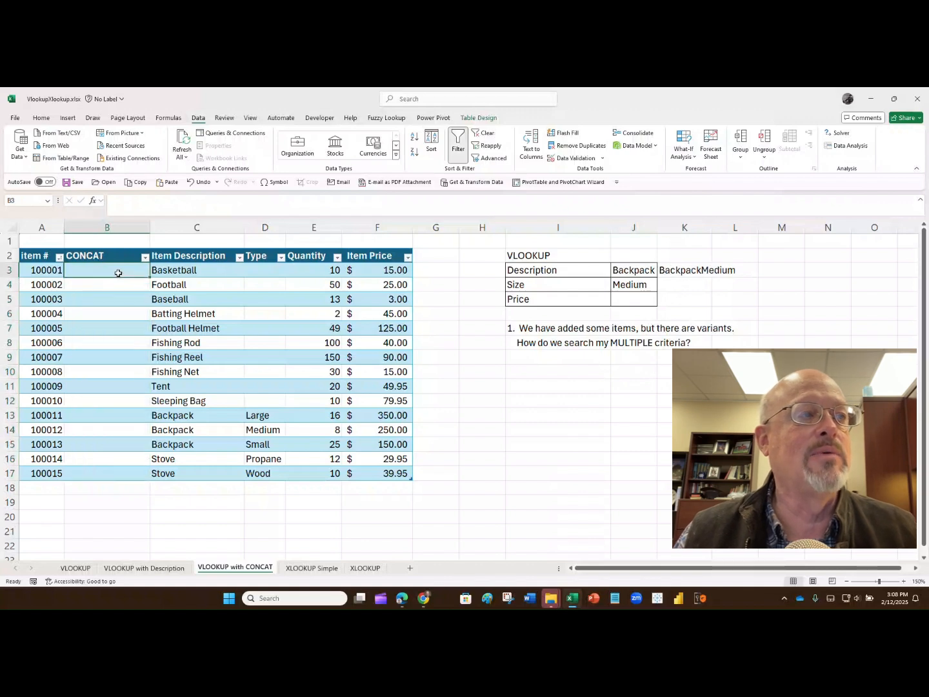
type("=")
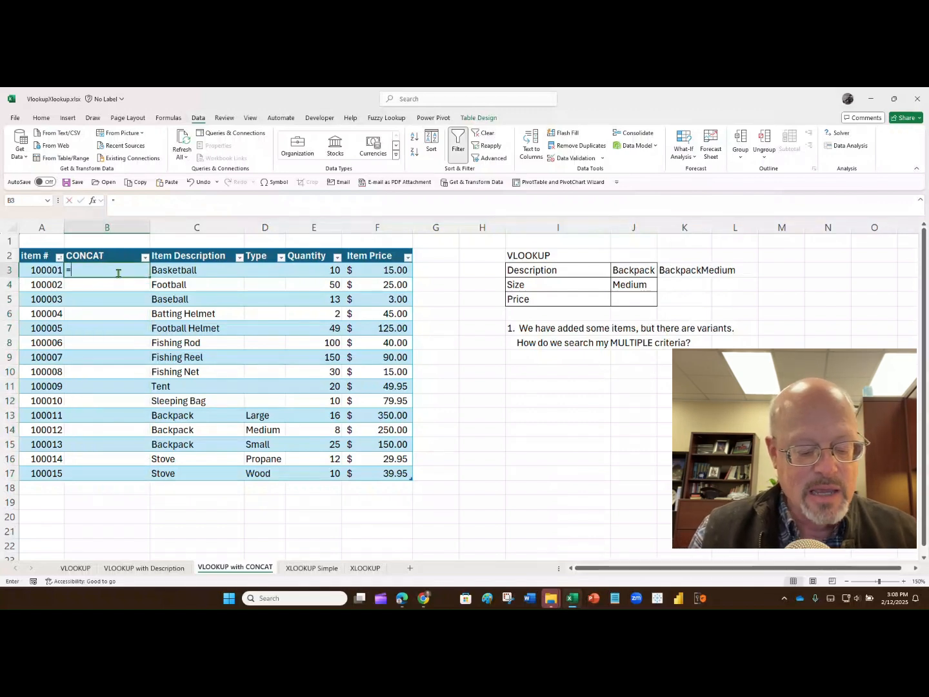
key("Right")
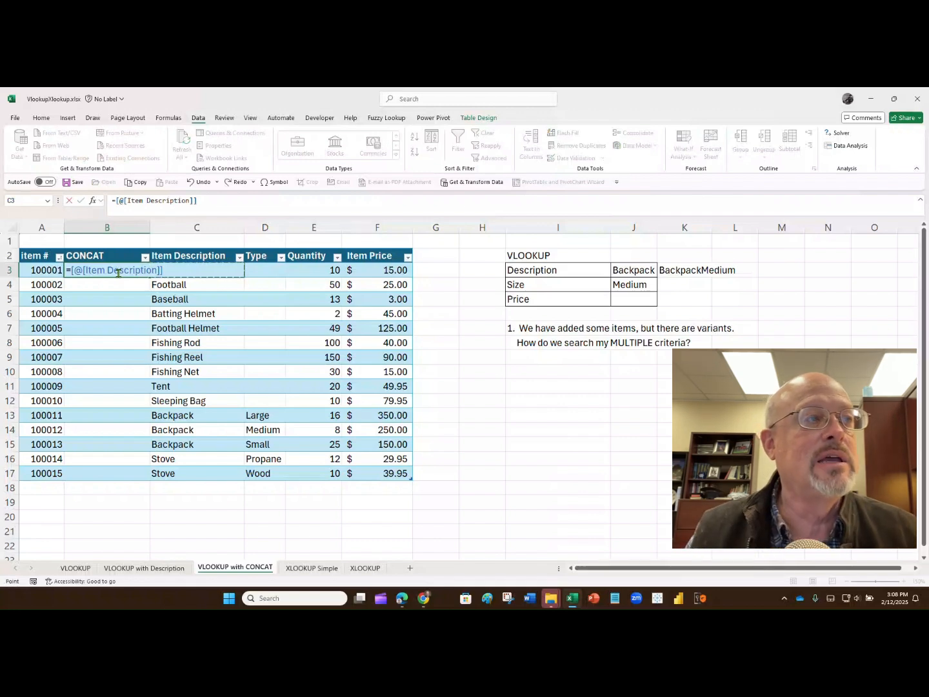
type("&")
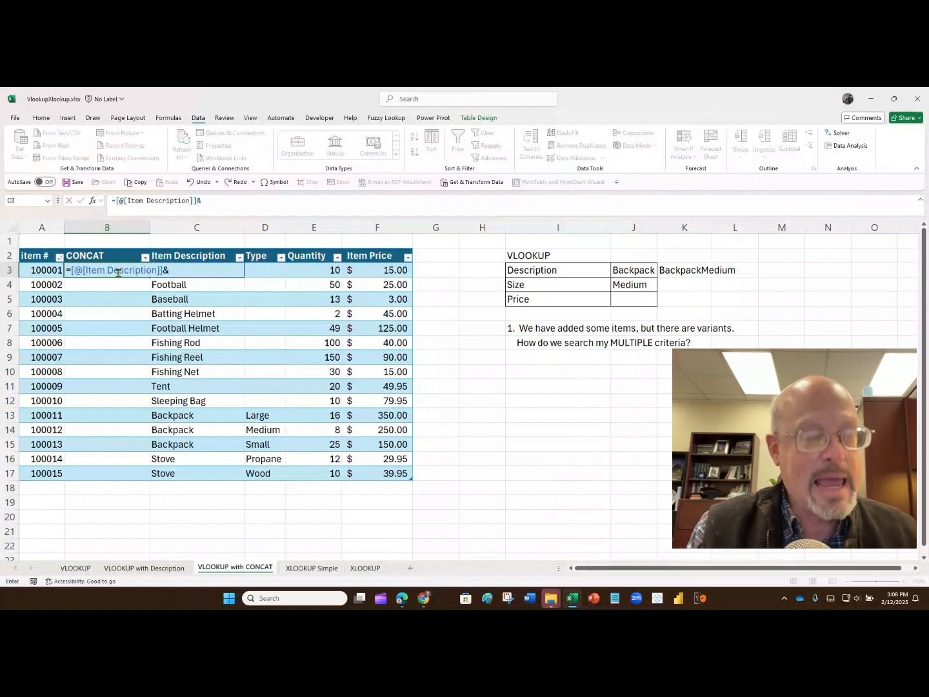
key("Right")
key("Right")
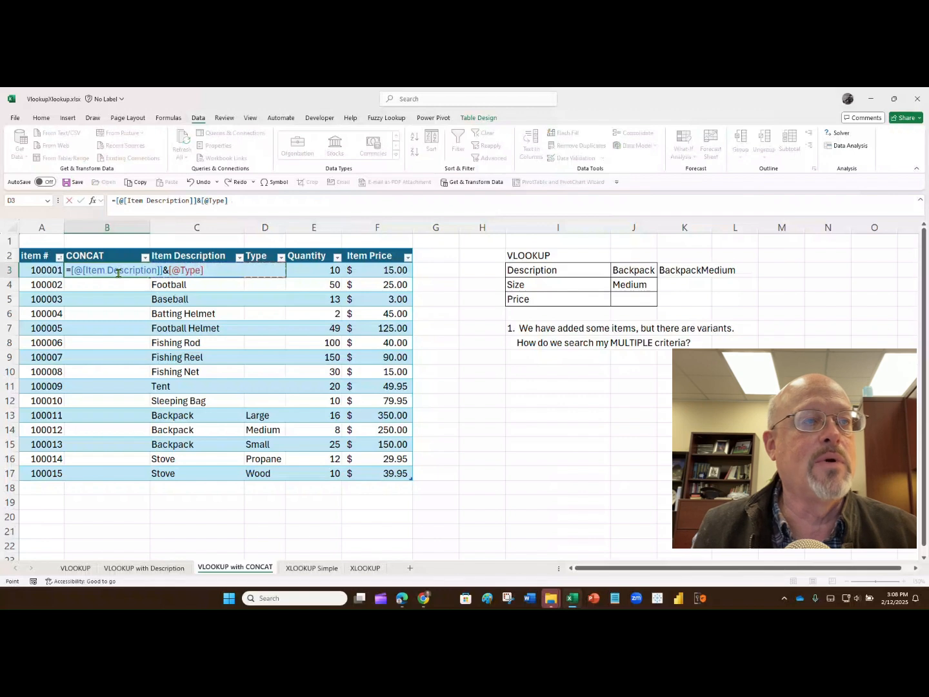
key("Return")
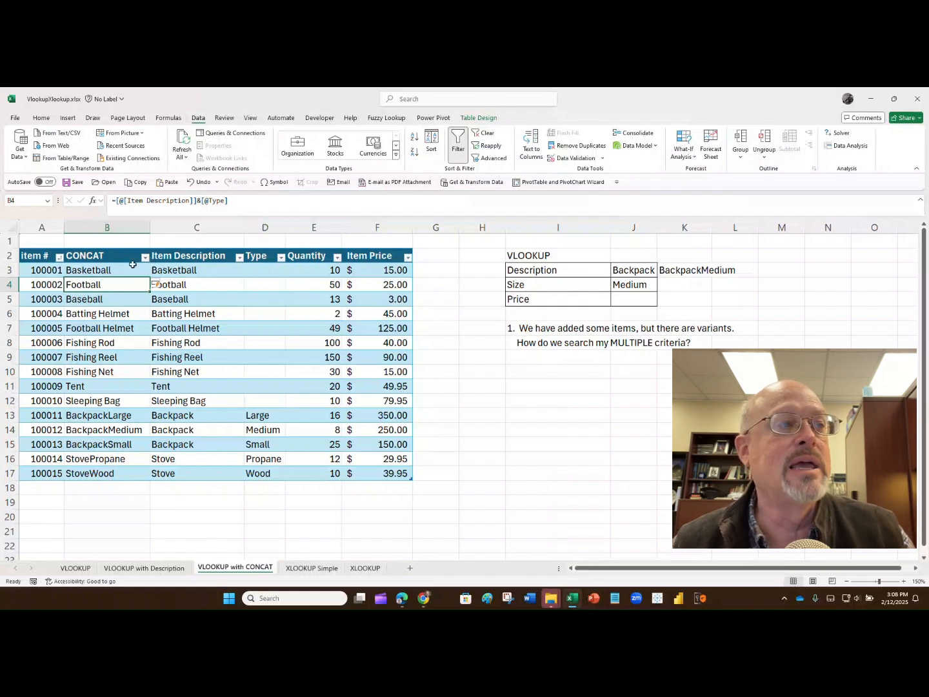
Sort the item table in ascending order by the CONCAT column.
left_click(77, 269)
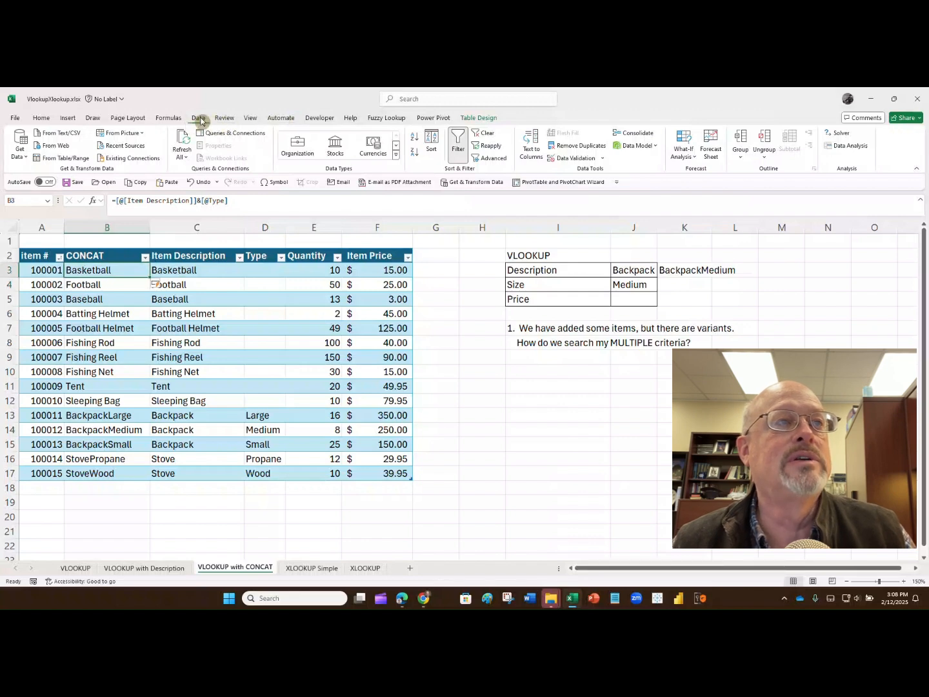
left_click(429, 140)
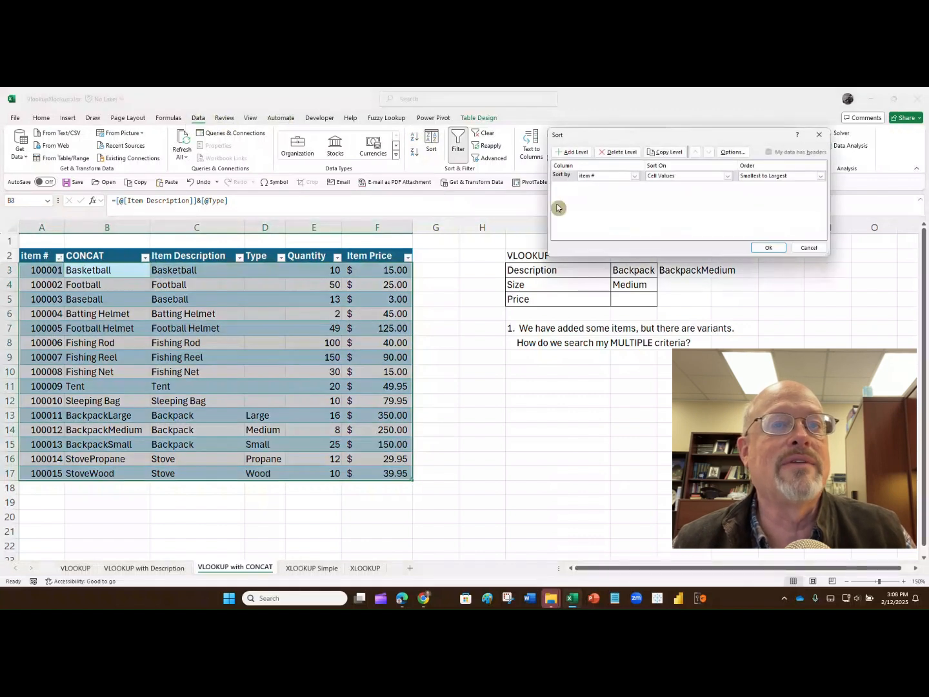
left_click(625, 176)
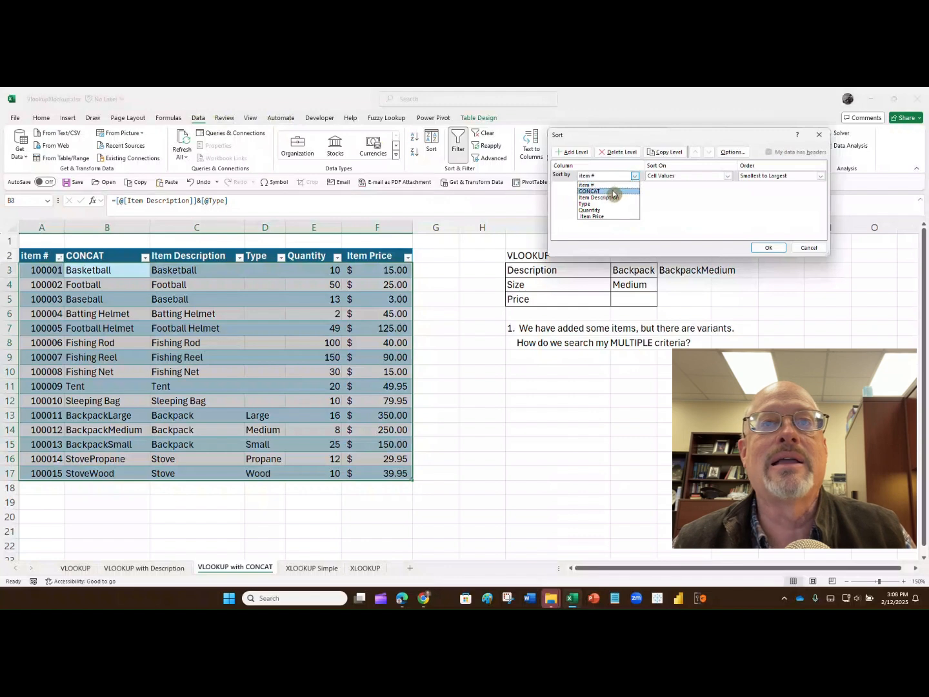
left_click(610, 190)
left_click(767, 248)
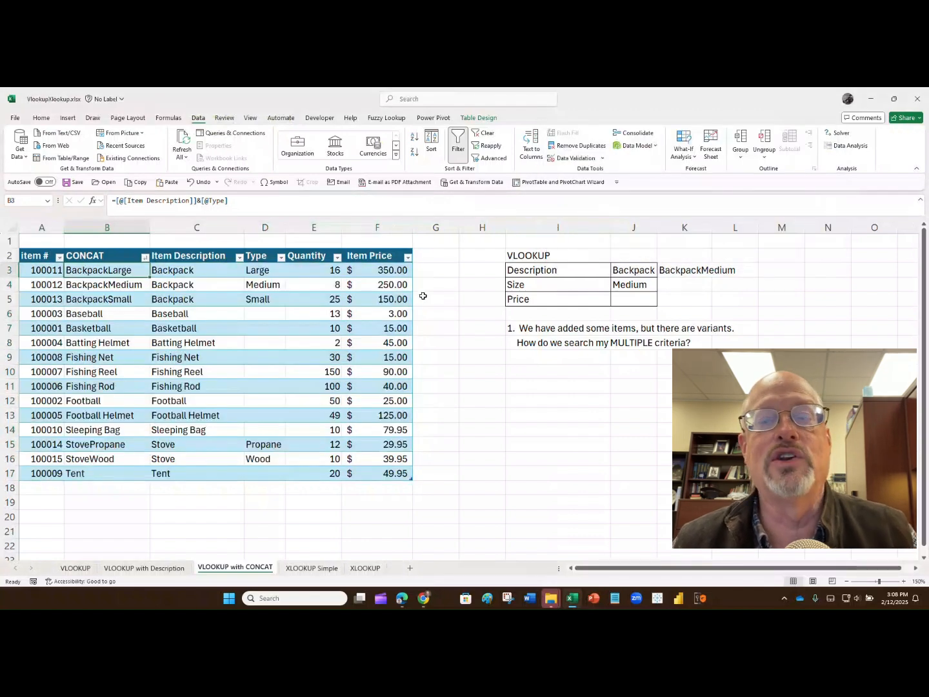
In Price cell J5, enter a VLOOKUP of K3 in the table's CONCAT through Item Price columns, using column index 5.
left_click(624, 297)
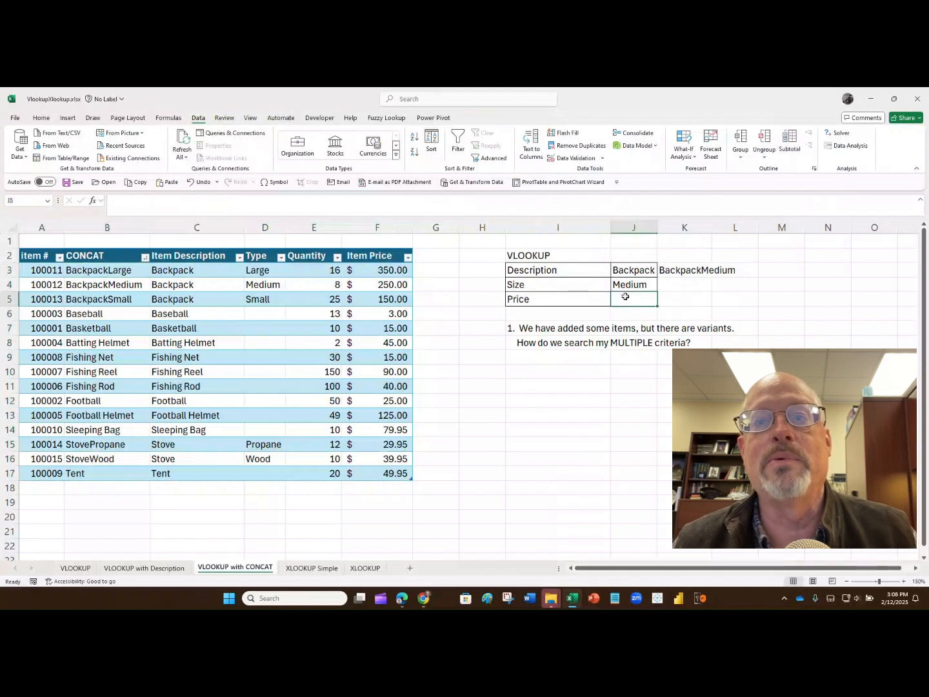
type("=vl")
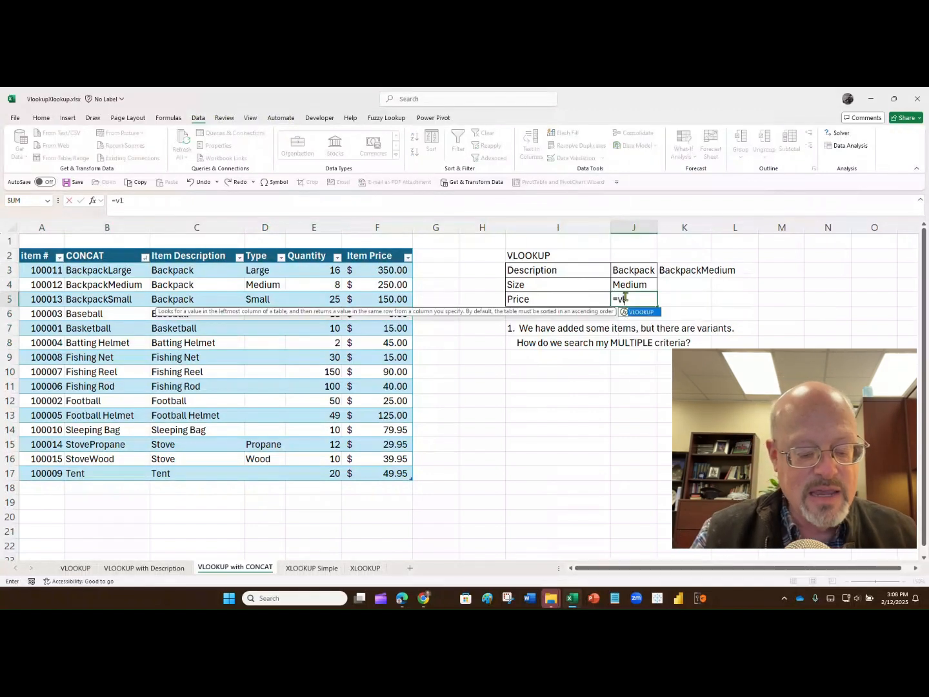
type("ookup")
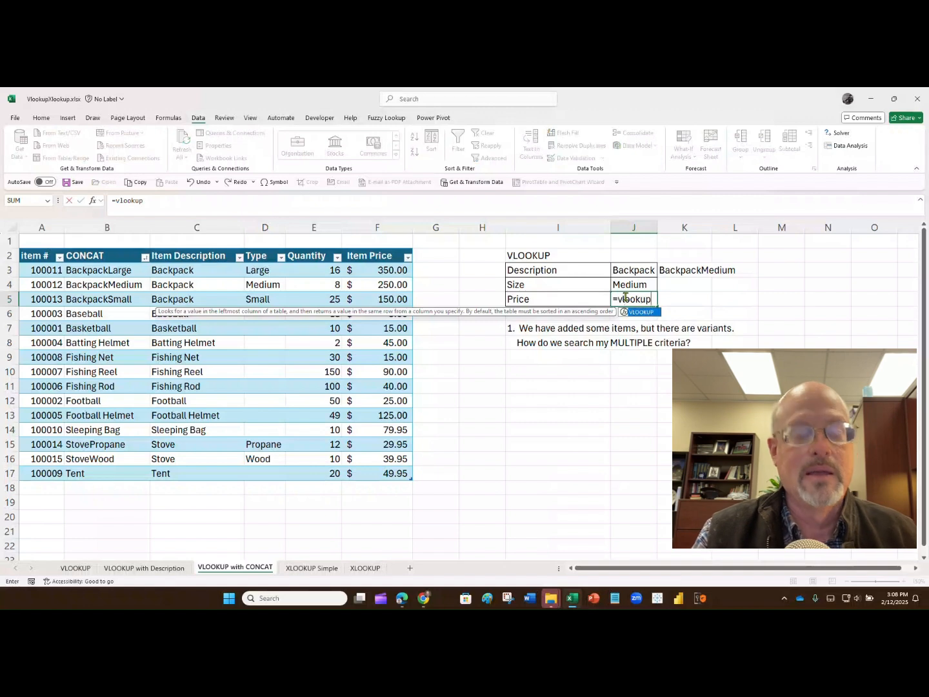
key("ctrl+a")
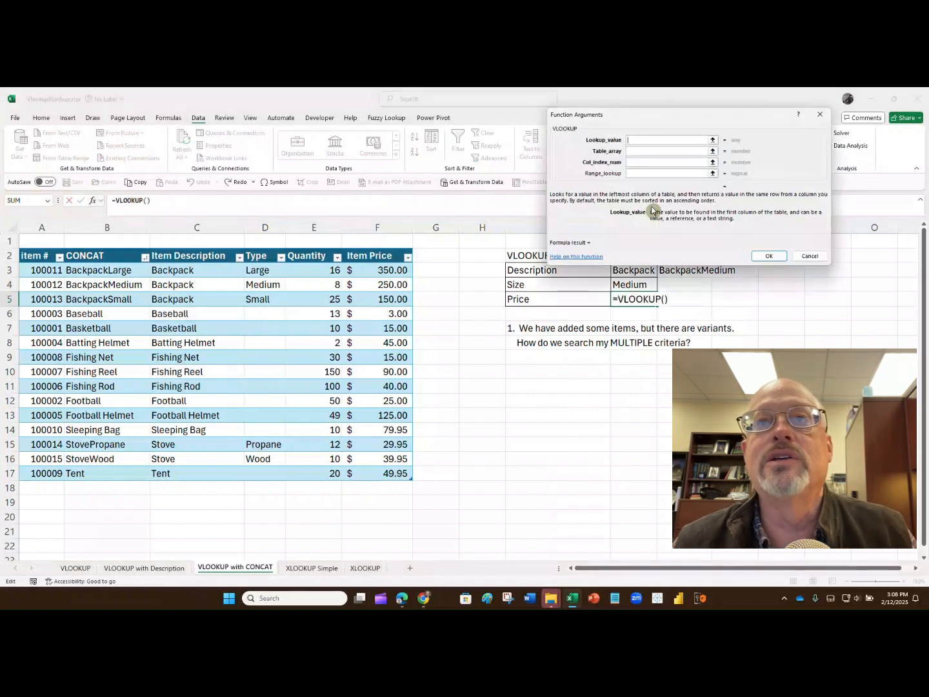
left_click_drag(668, 124, 659, 103)
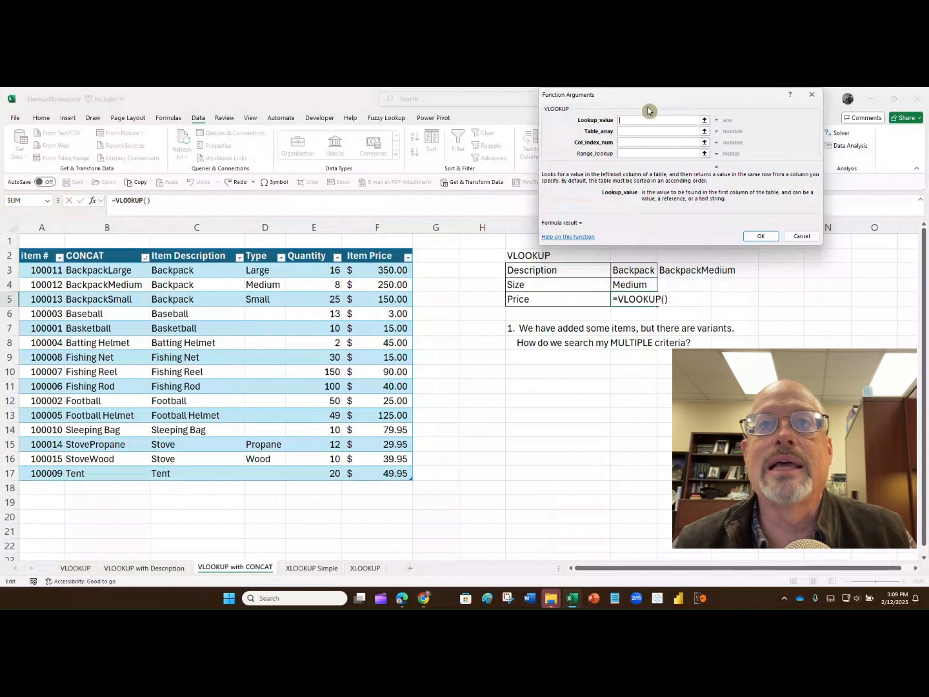
left_click_drag(648, 97, 363, 98)
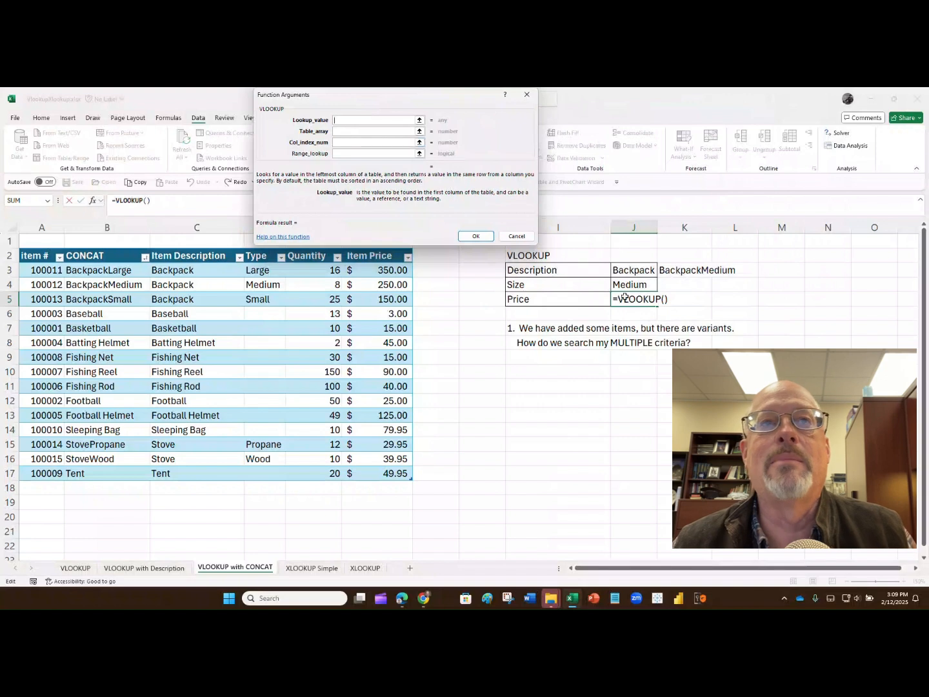
left_click(677, 271)
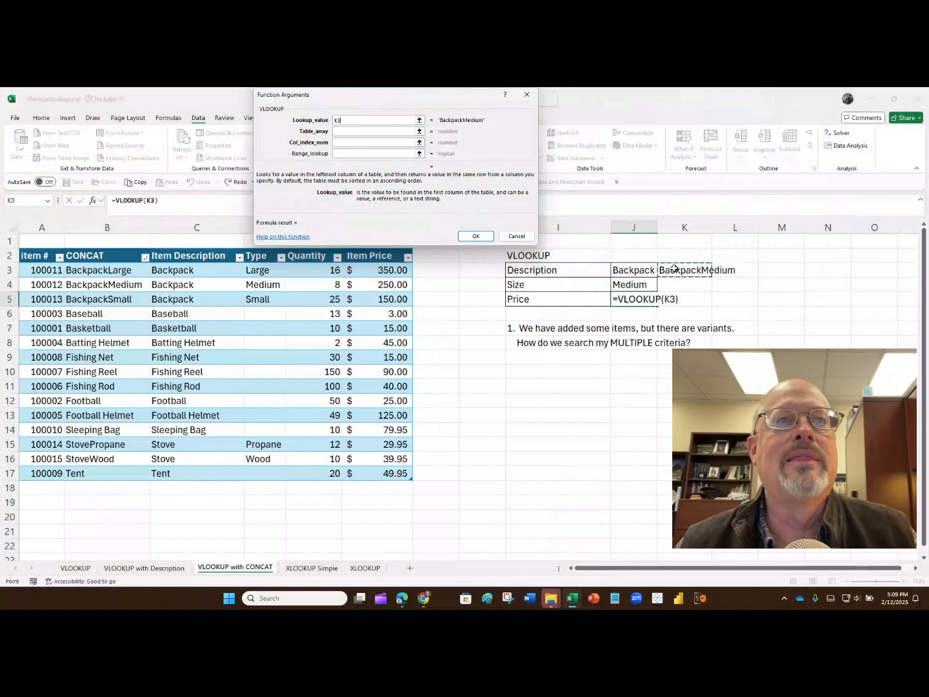
key("Tab")
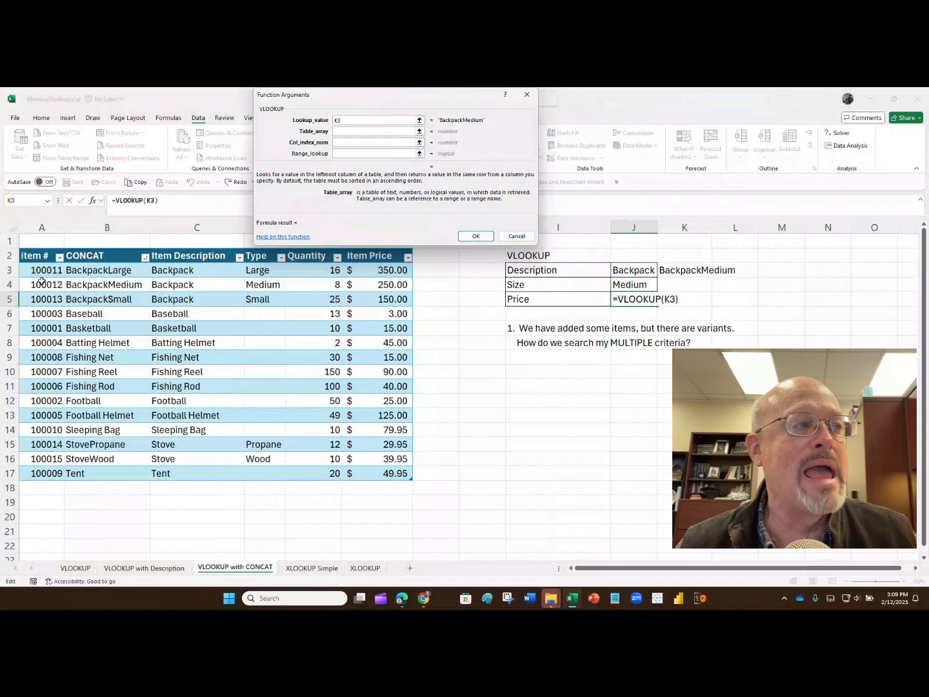
left_click_drag(93, 272, 369, 477)
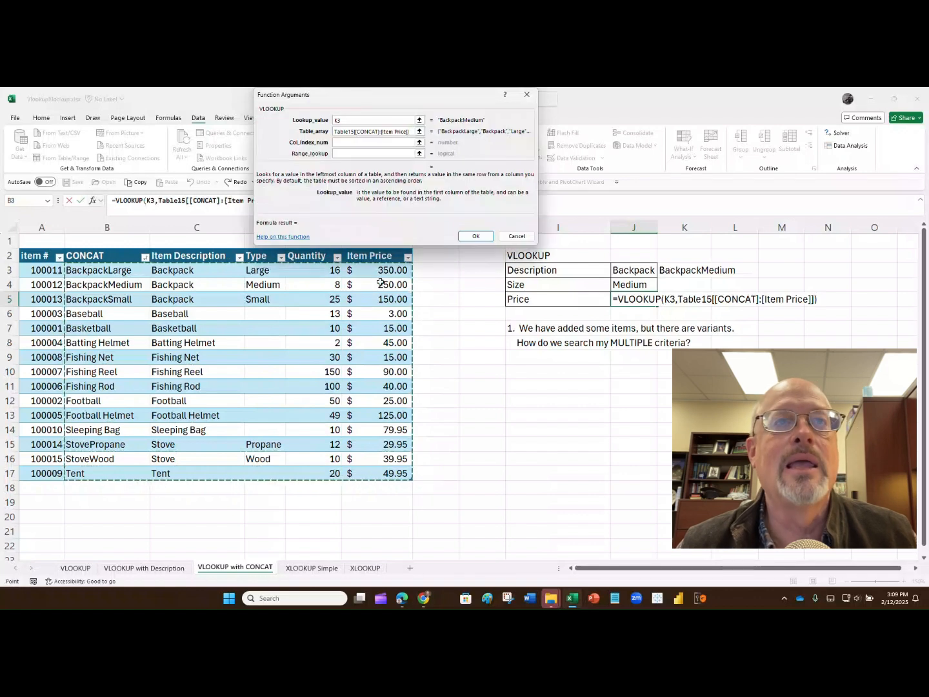
left_click(343, 141)
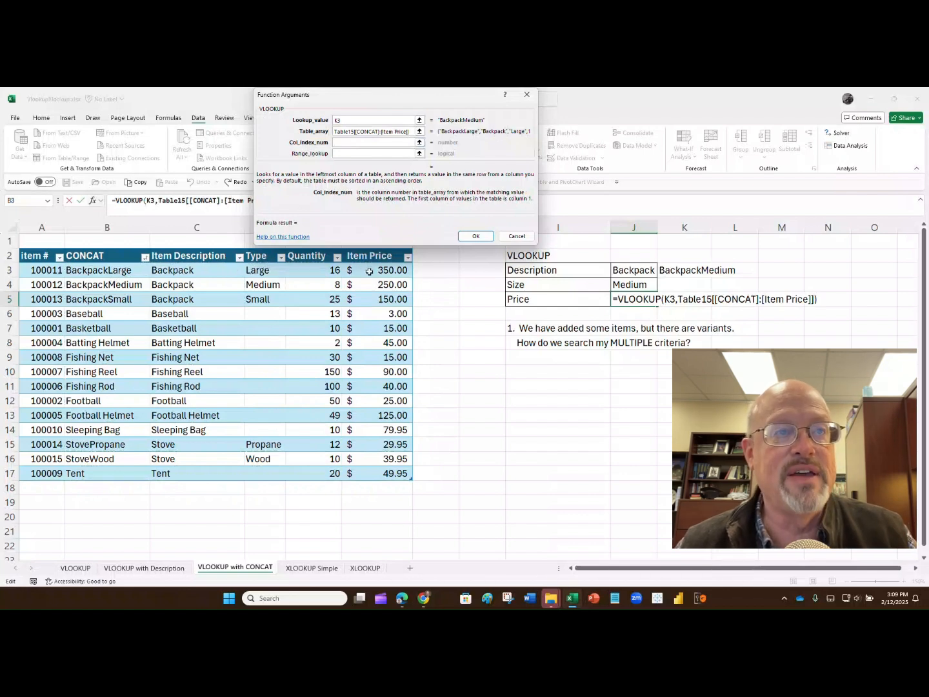
type("5")
left_click(477, 236)
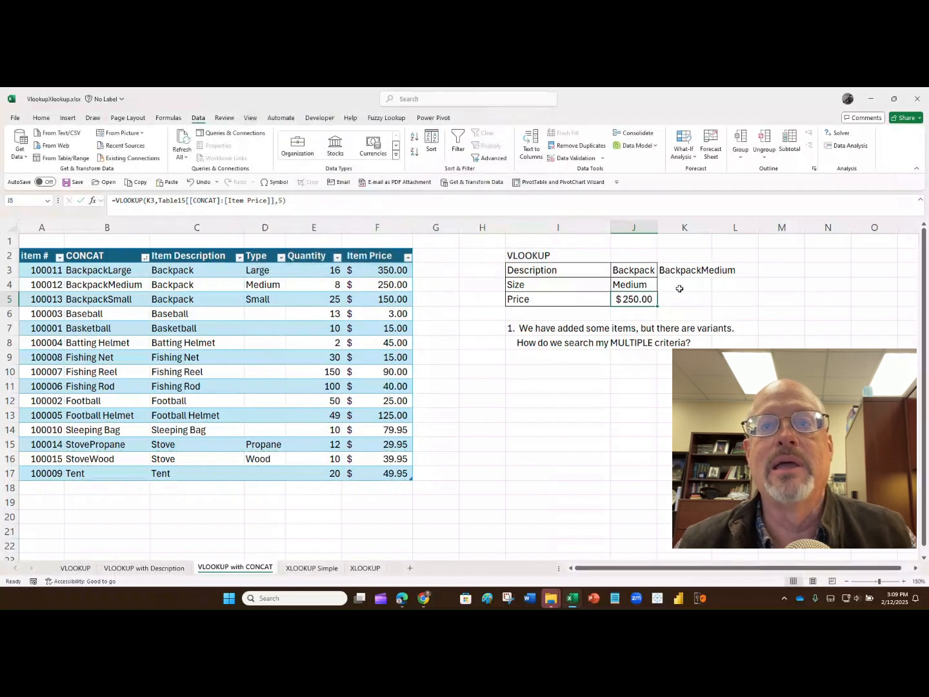
Test the price lookup with Backpack as the description and Large as the size in J4.
left_click(650, 271)
left_click(660, 272)
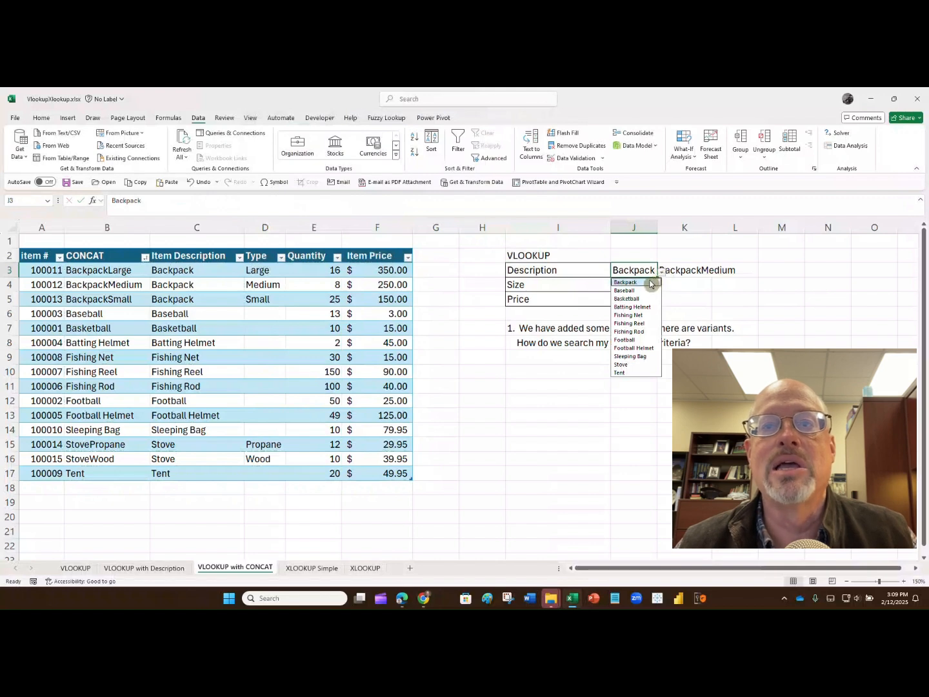
left_click(649, 281)
left_click(648, 284)
left_click(661, 285)
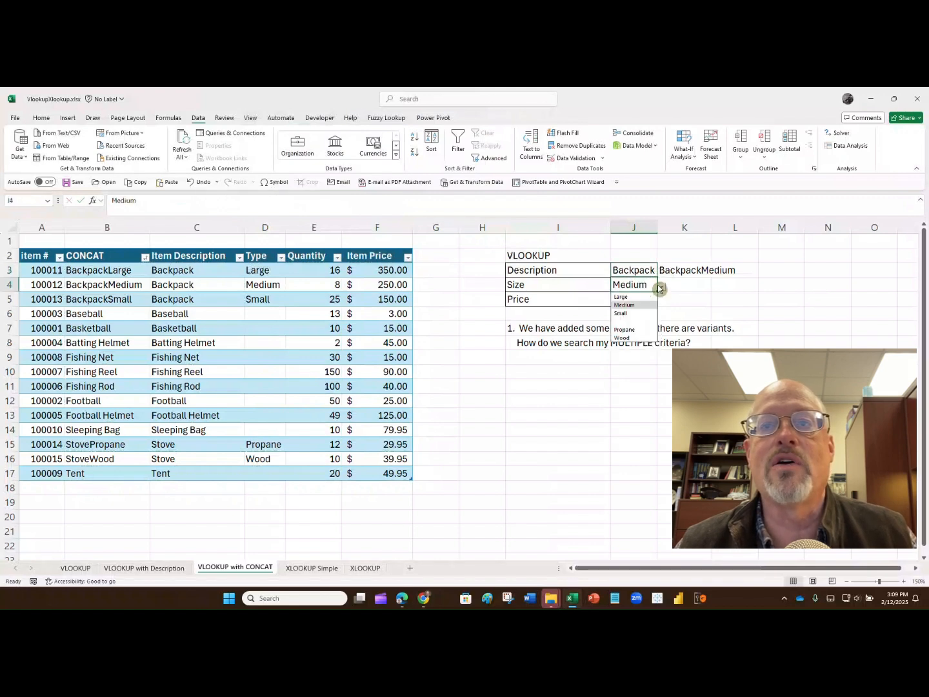
left_click(646, 295)
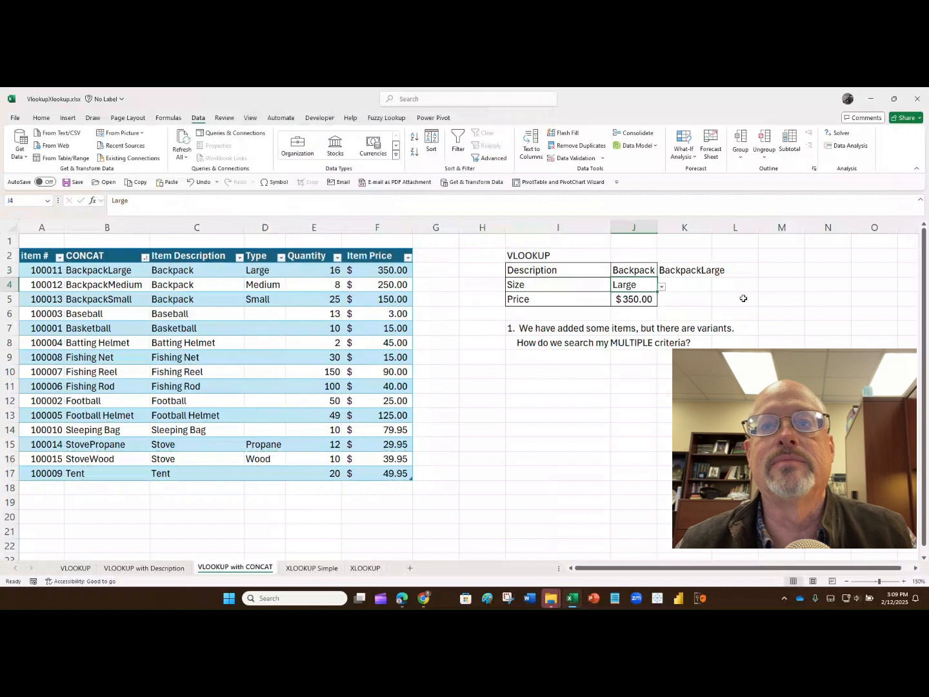
Test the price lookup with Backpack as the description and Small as the size in J4.
left_click(650, 271)
left_click(662, 271)
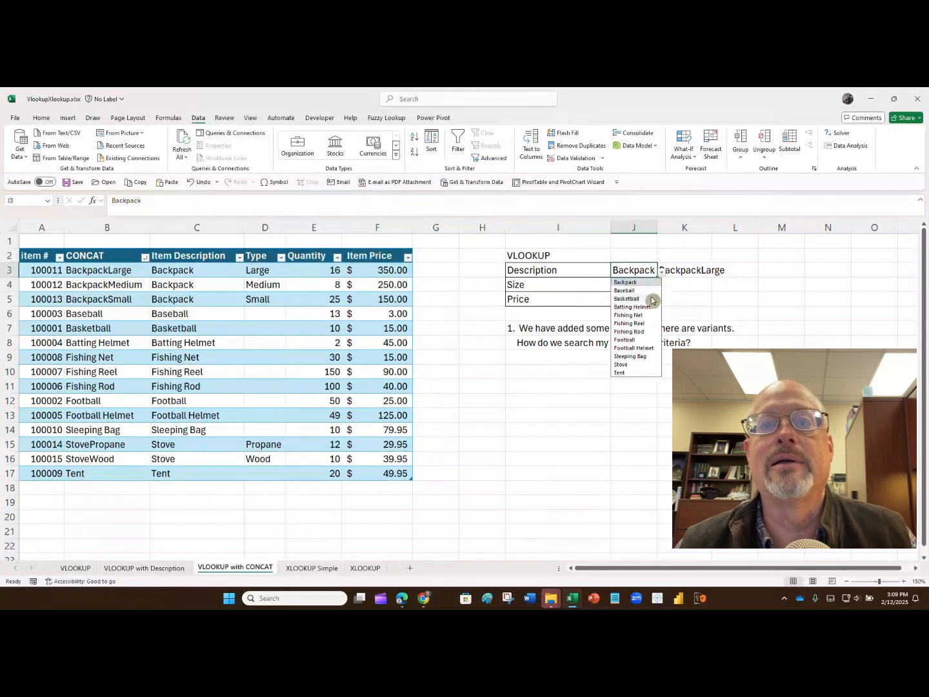
left_click(647, 282)
left_click(661, 287)
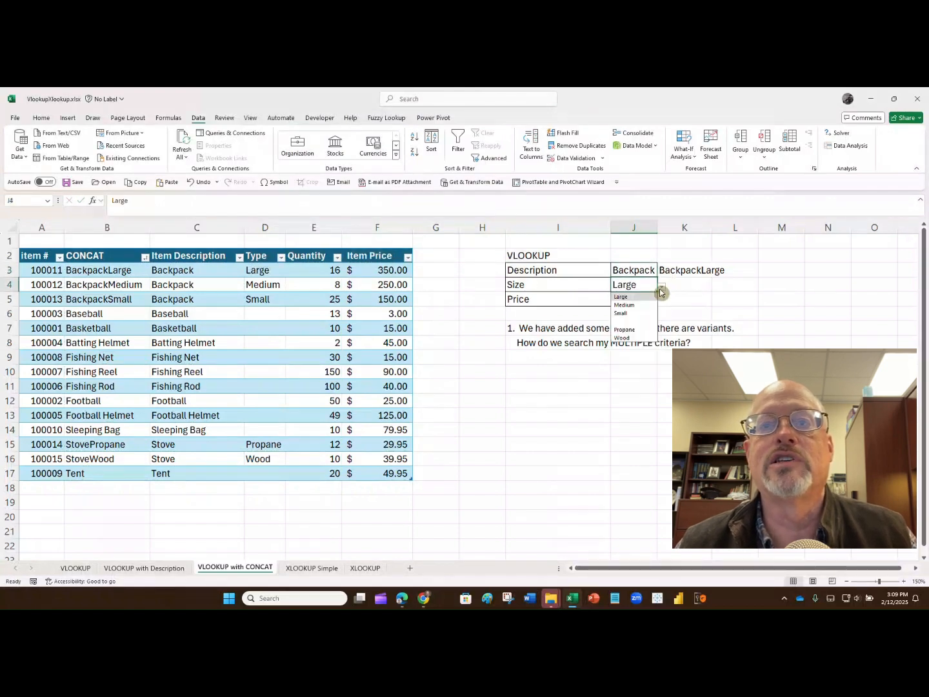
left_click(643, 311)
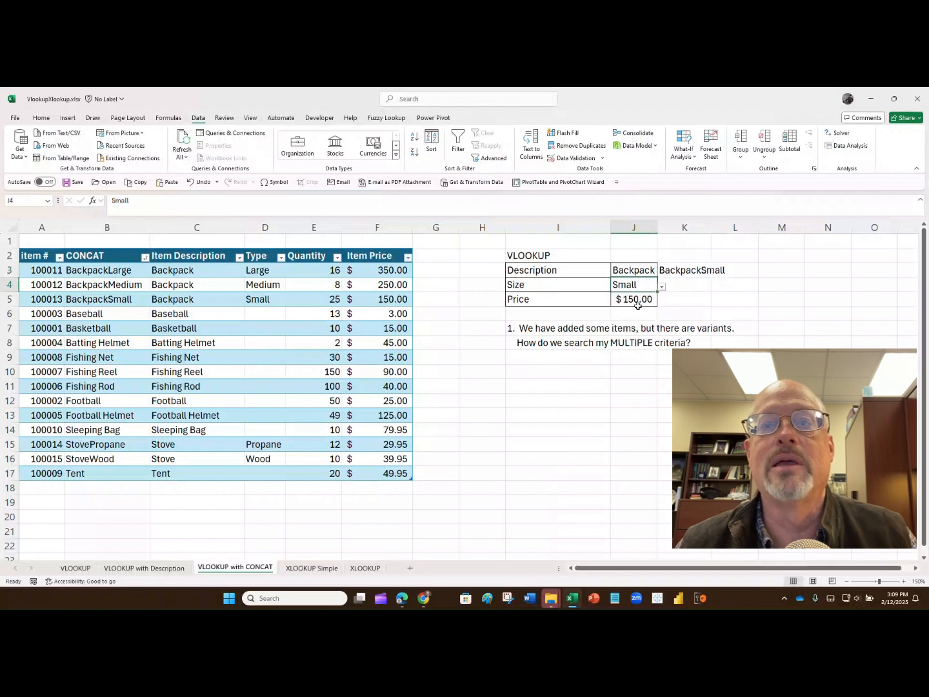
Test the price lookup with Stove as the description in J3 and Propane as the size in J4.
left_click(638, 272)
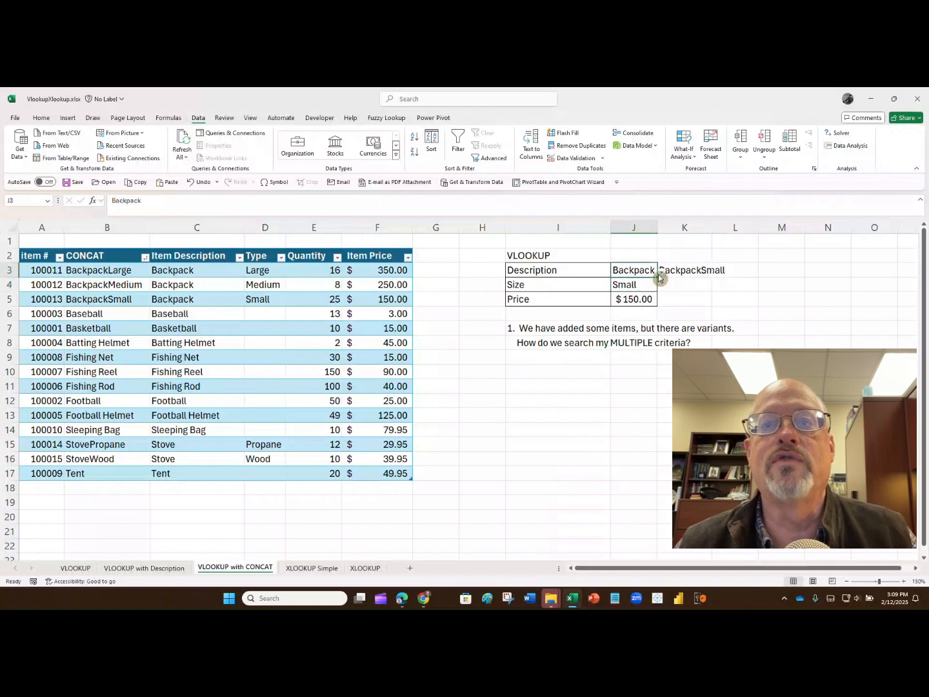
left_click(661, 272)
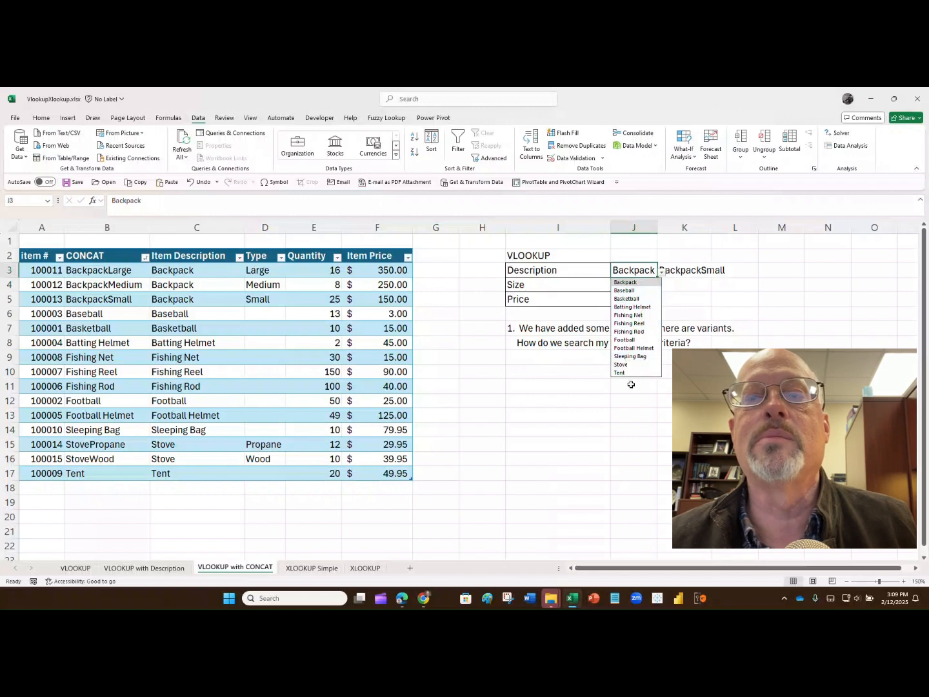
left_click(630, 384)
left_click(649, 270)
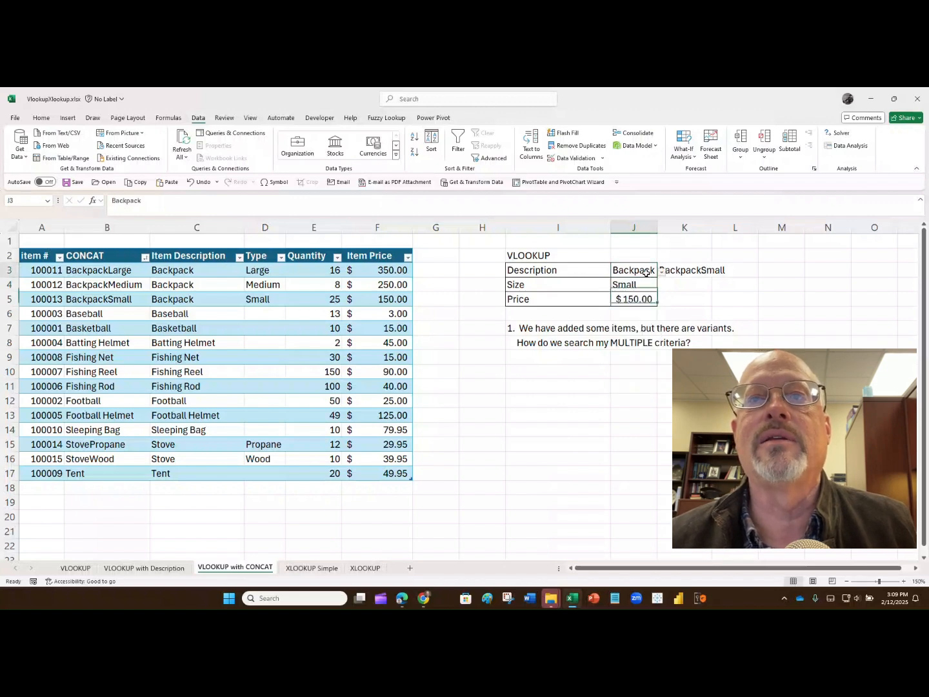
left_click(661, 271)
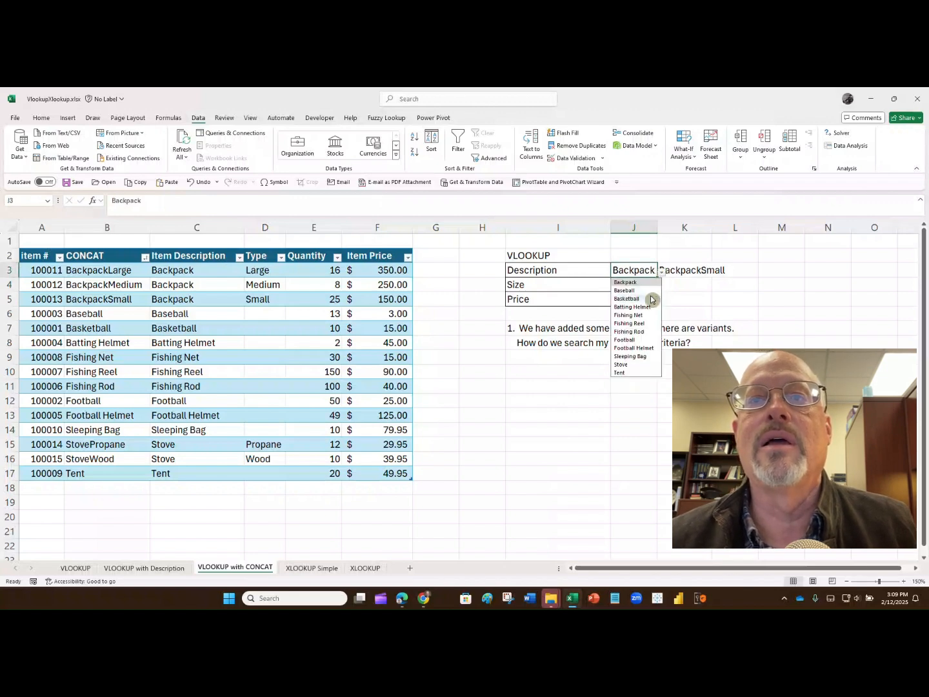
left_click(636, 364)
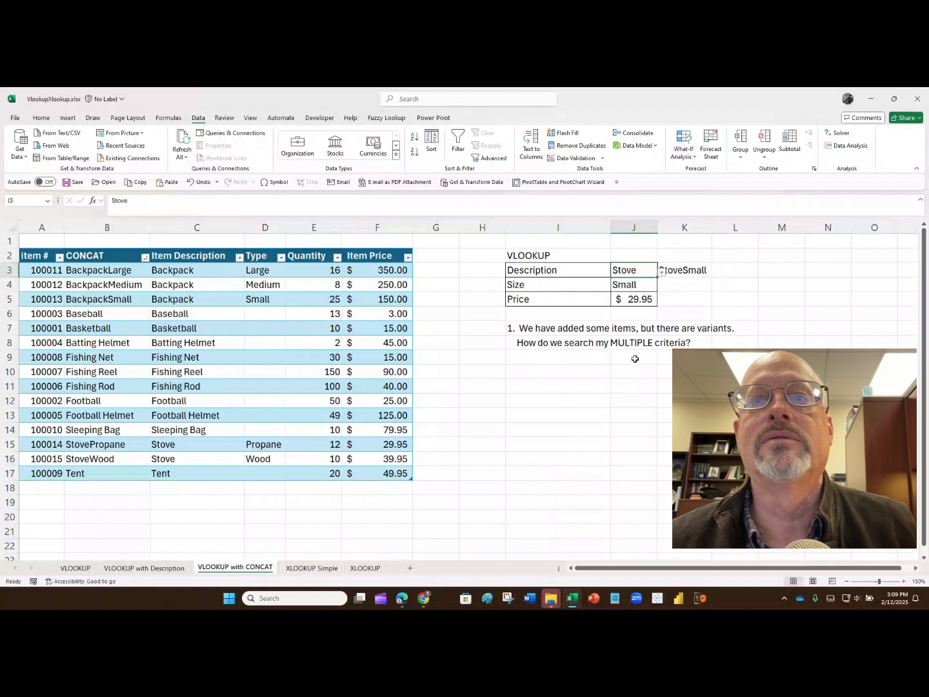
left_click(649, 286)
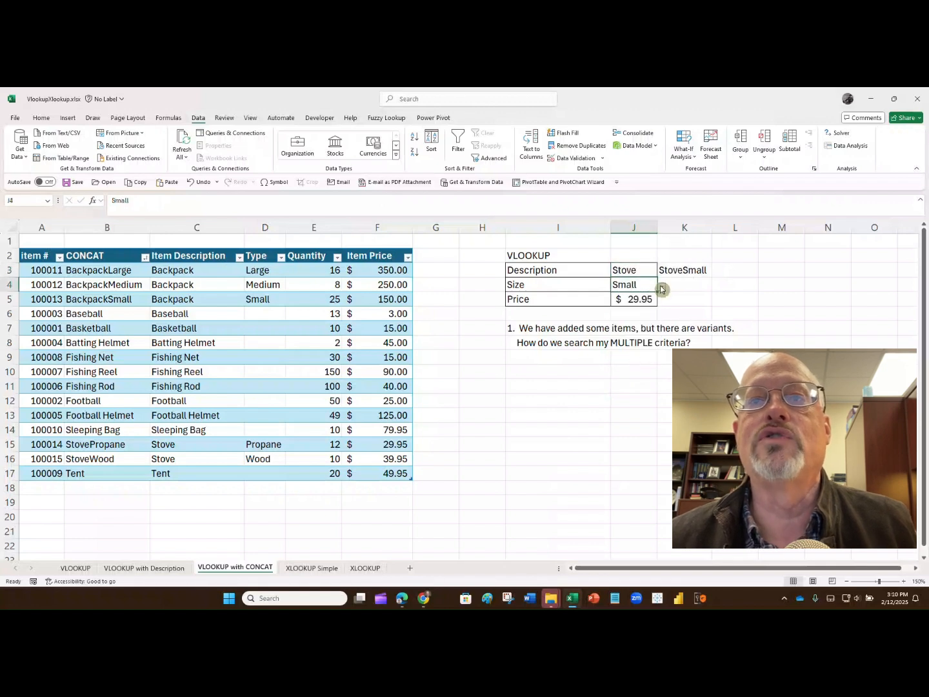
left_click(661, 290)
left_click(639, 329)
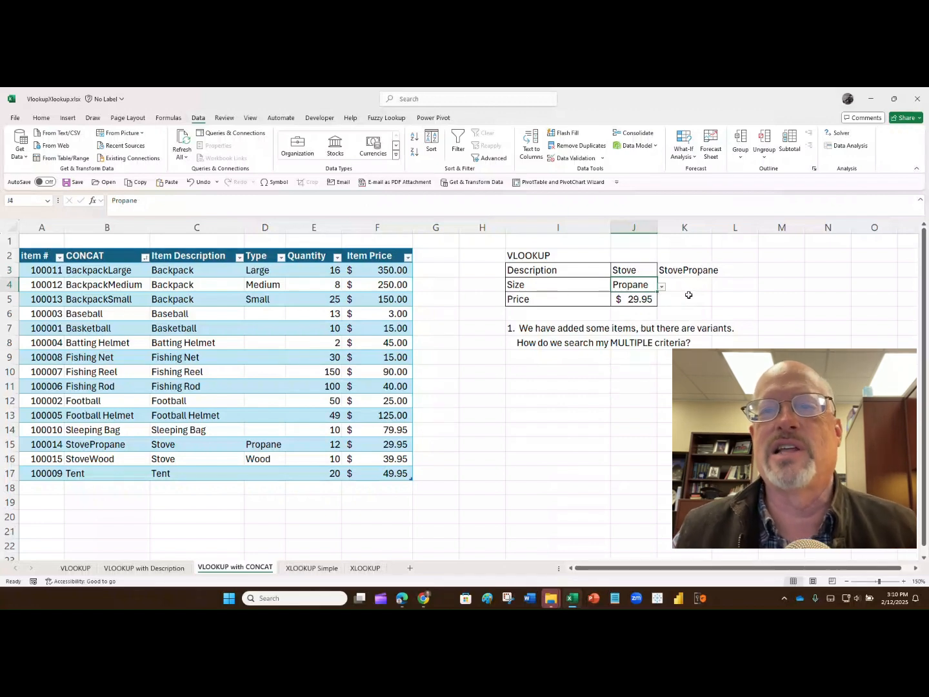
Hide helper column K containing the concatenated lookup value, and bring it back by widening it from the border beside column J.
left_click(676, 268)
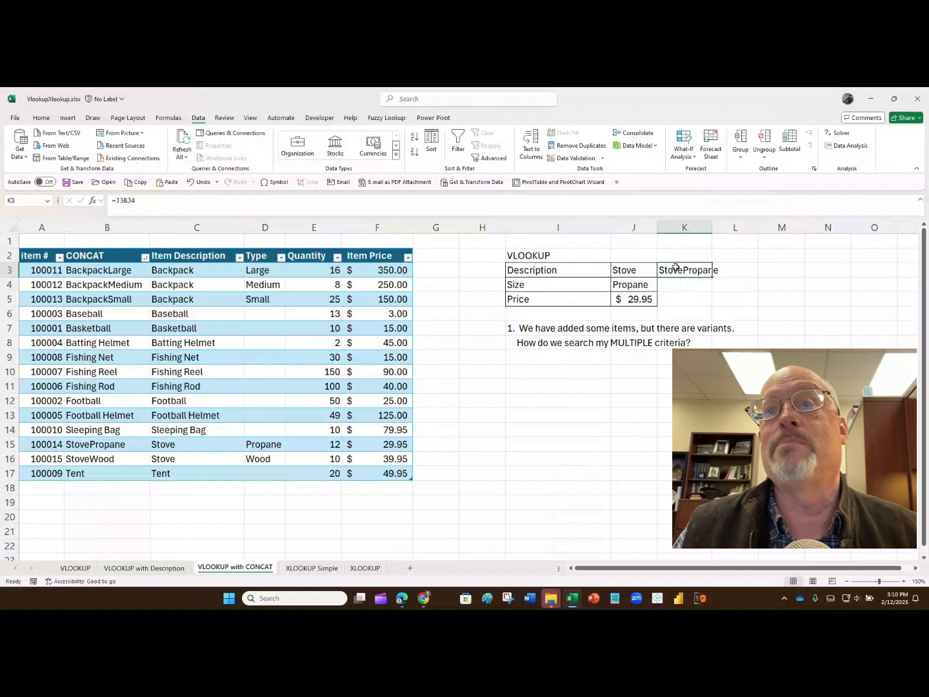
right_click(682, 225)
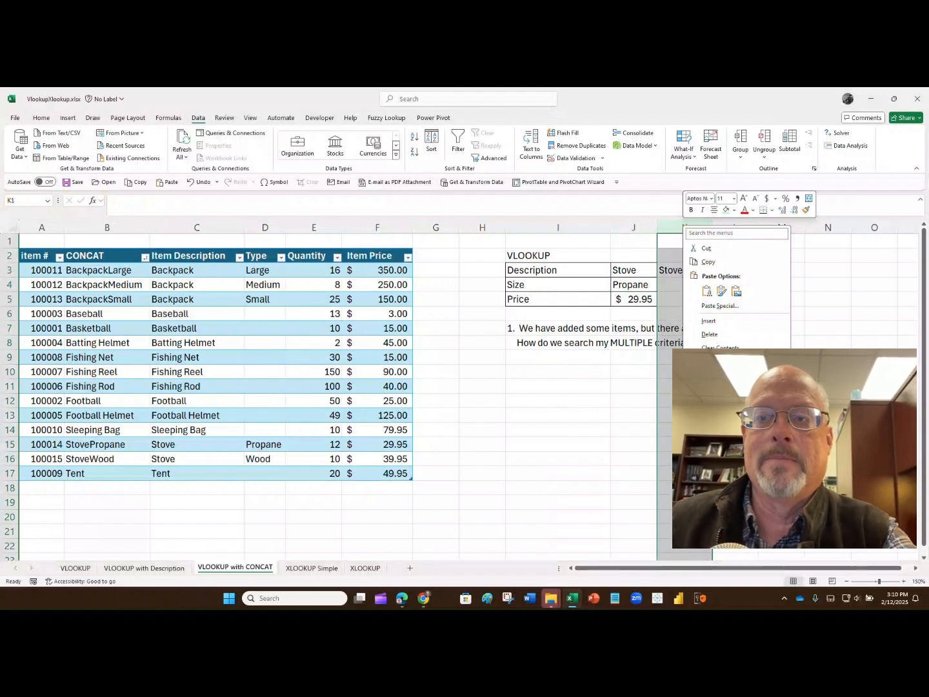
left_click(709, 390)
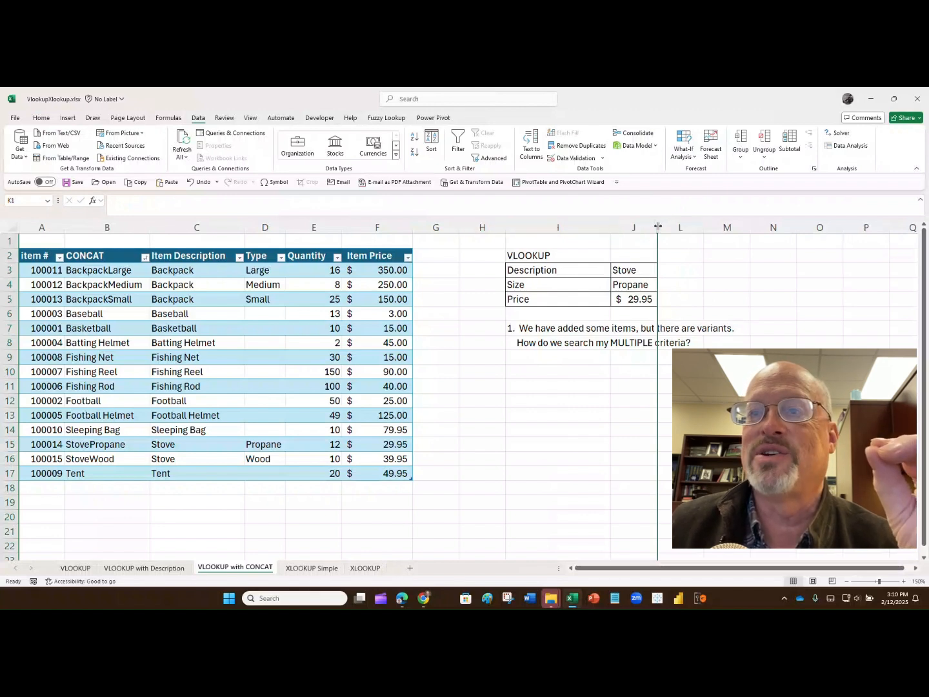
left_click_drag(658, 225, 706, 220)
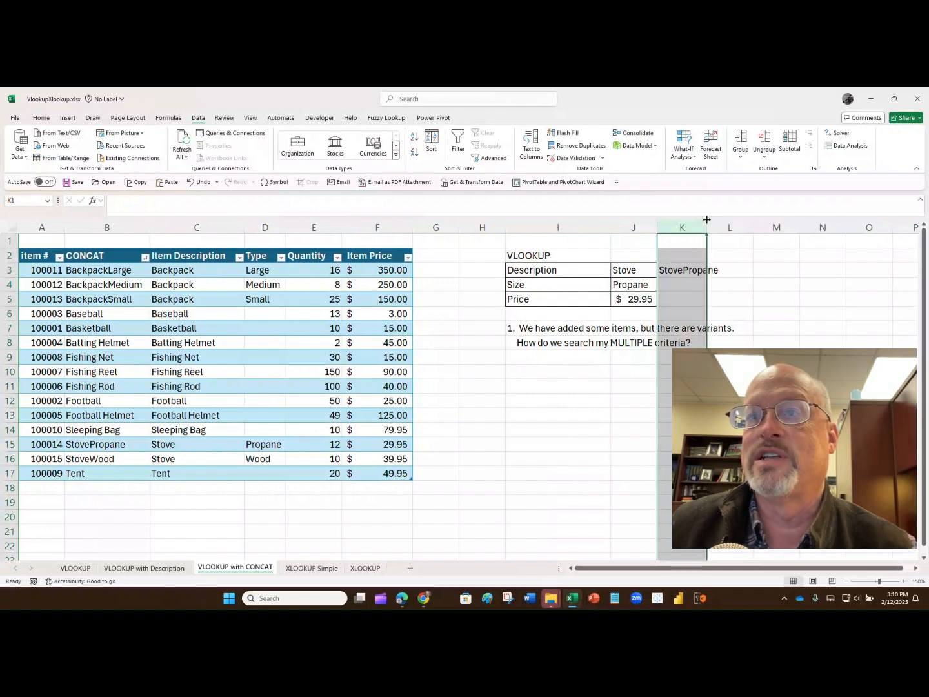
Hide helper column K again and unhide it through a selection of columns J through L.
right_click(692, 226)
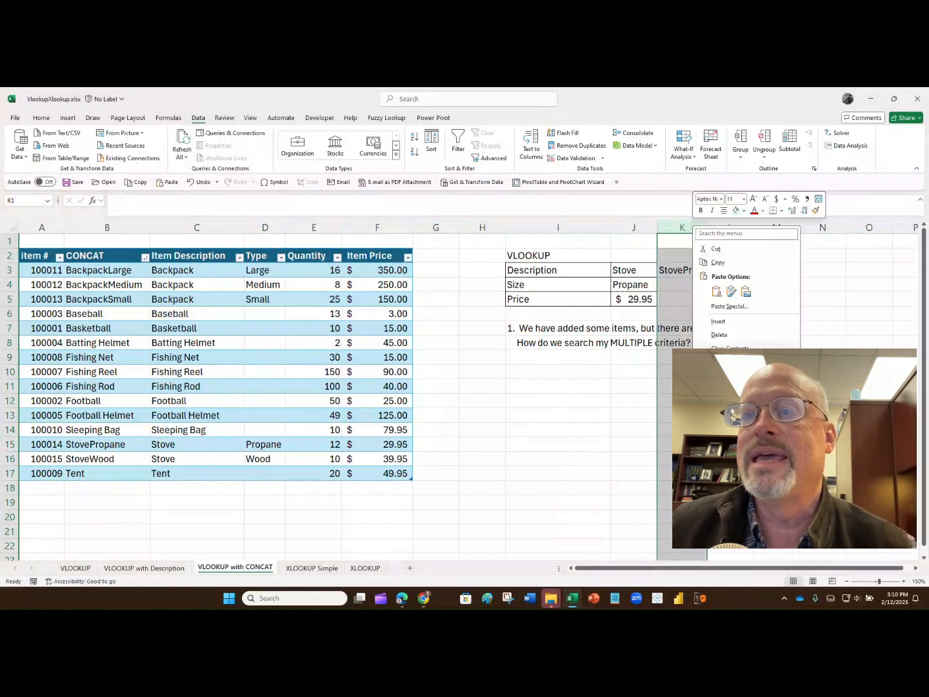
left_click(717, 390)
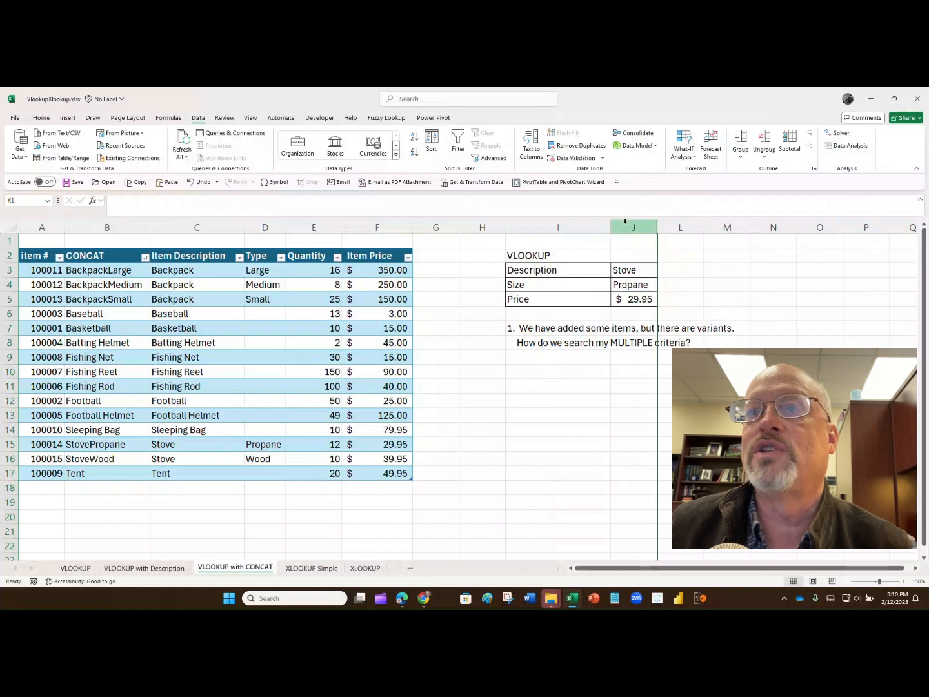
left_click_drag(623, 221, 668, 223)
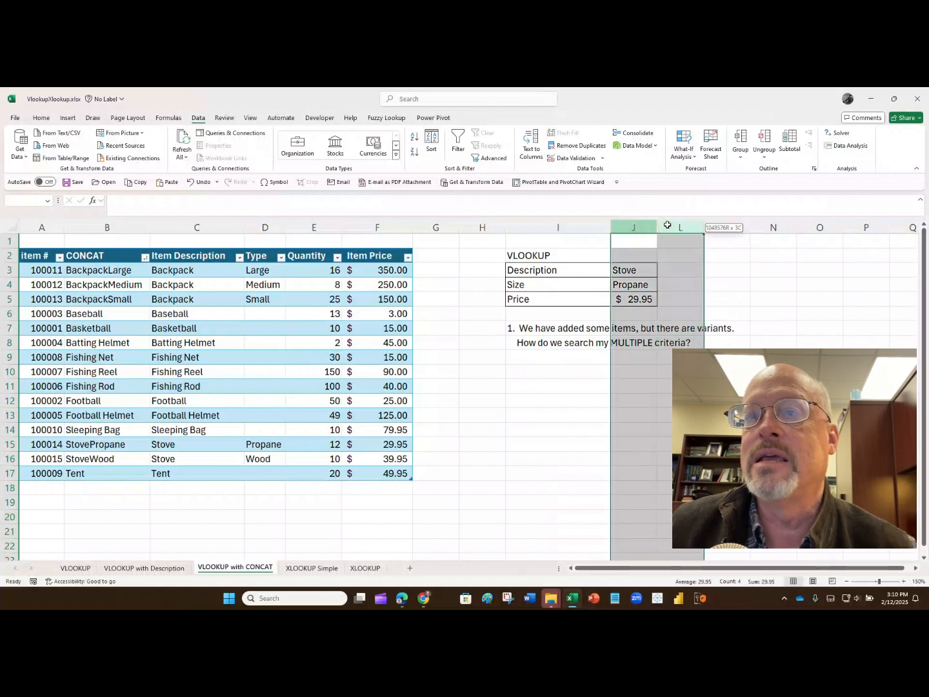
right_click(680, 260)
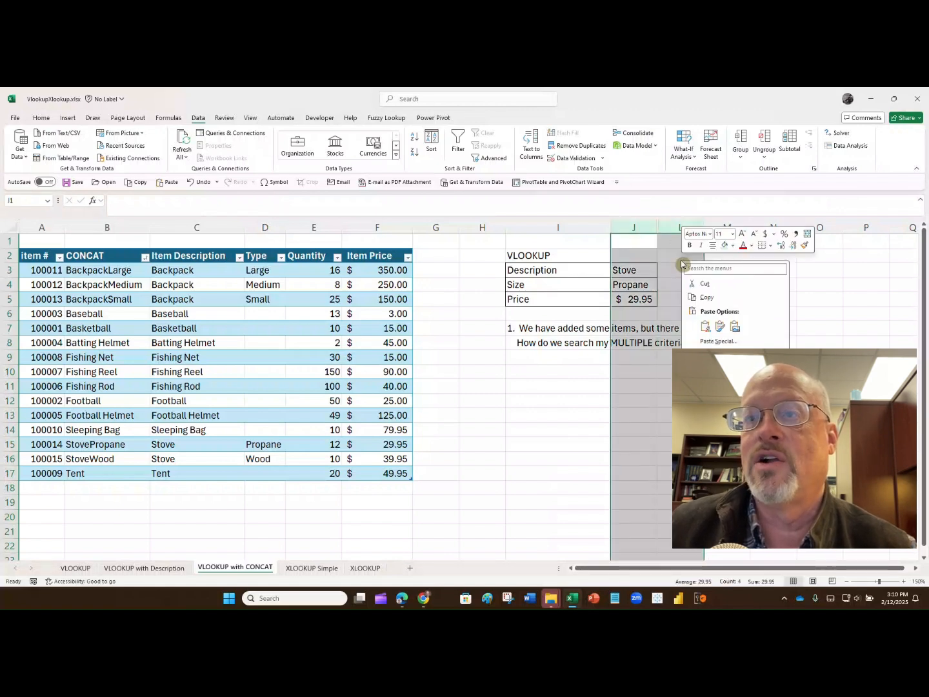
left_click(712, 441)
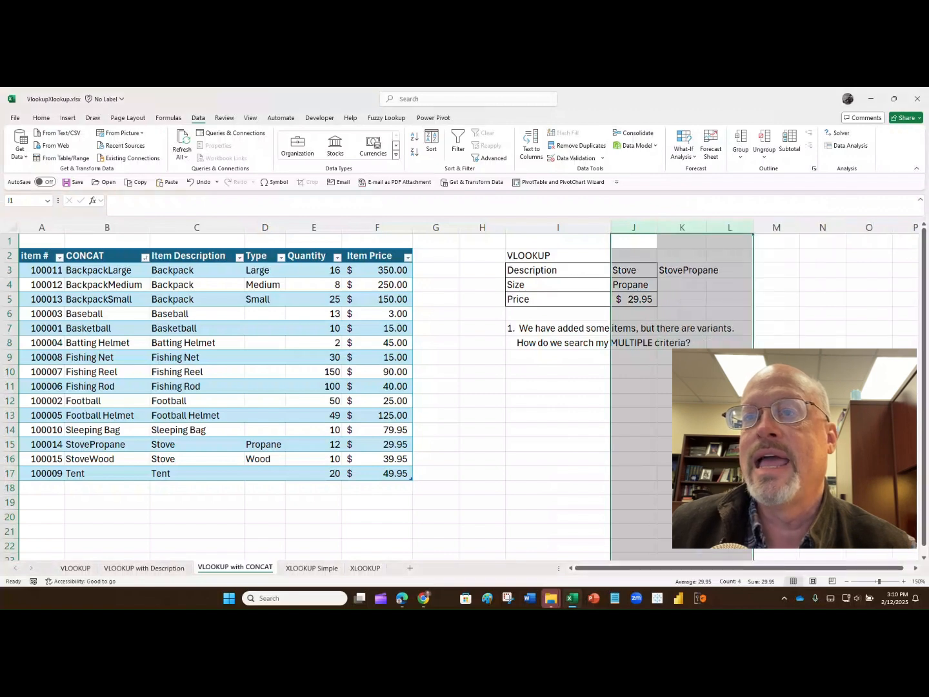
Hide column K so the concatenated lookup value is out of sight beside the VLOOKUP block.
left_click(691, 226)
right_click(694, 225)
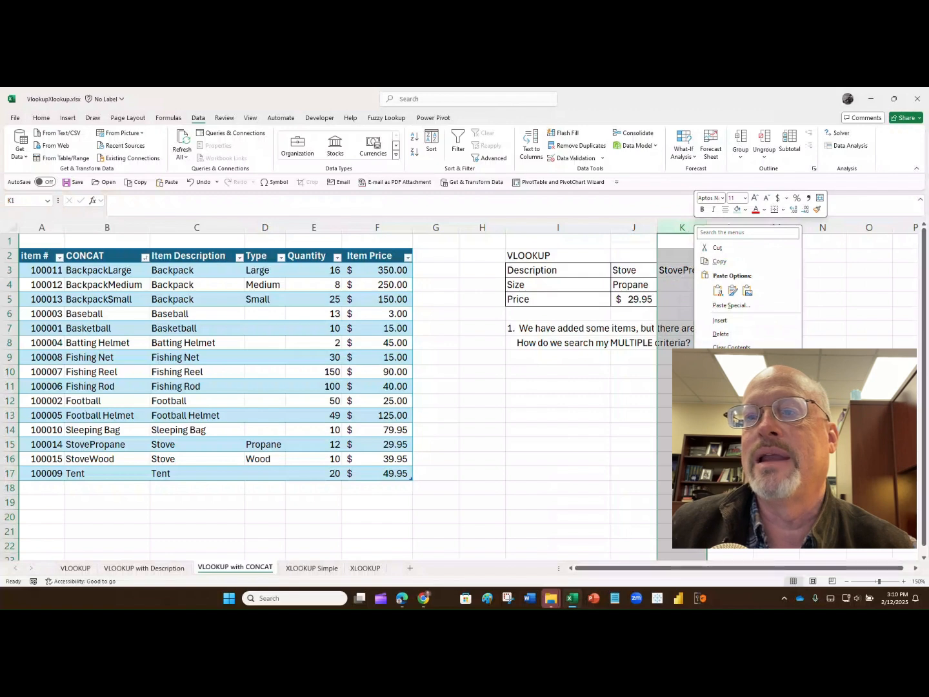
left_click(716, 392)
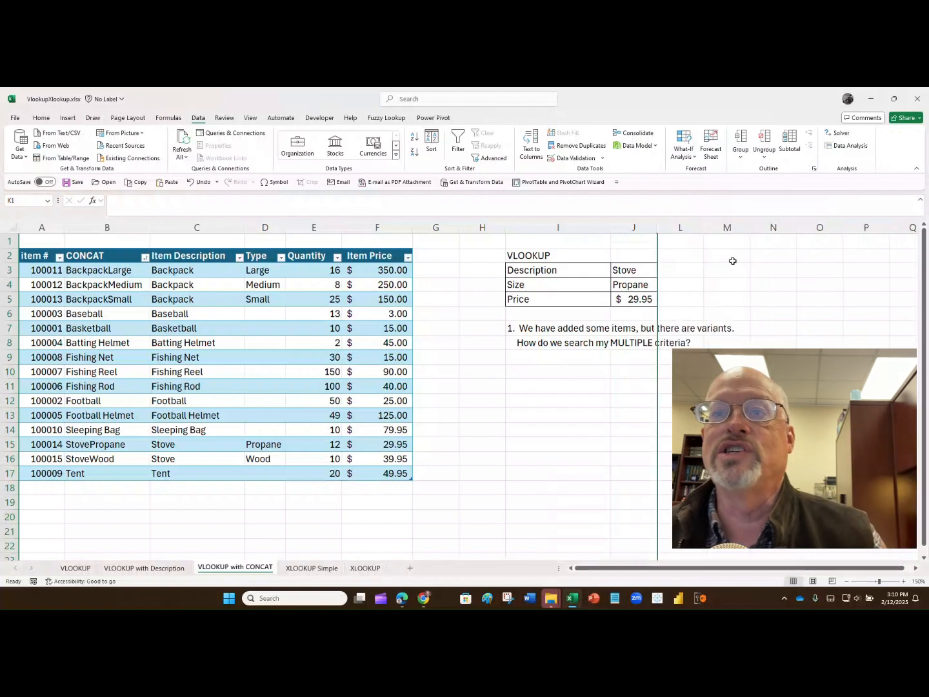